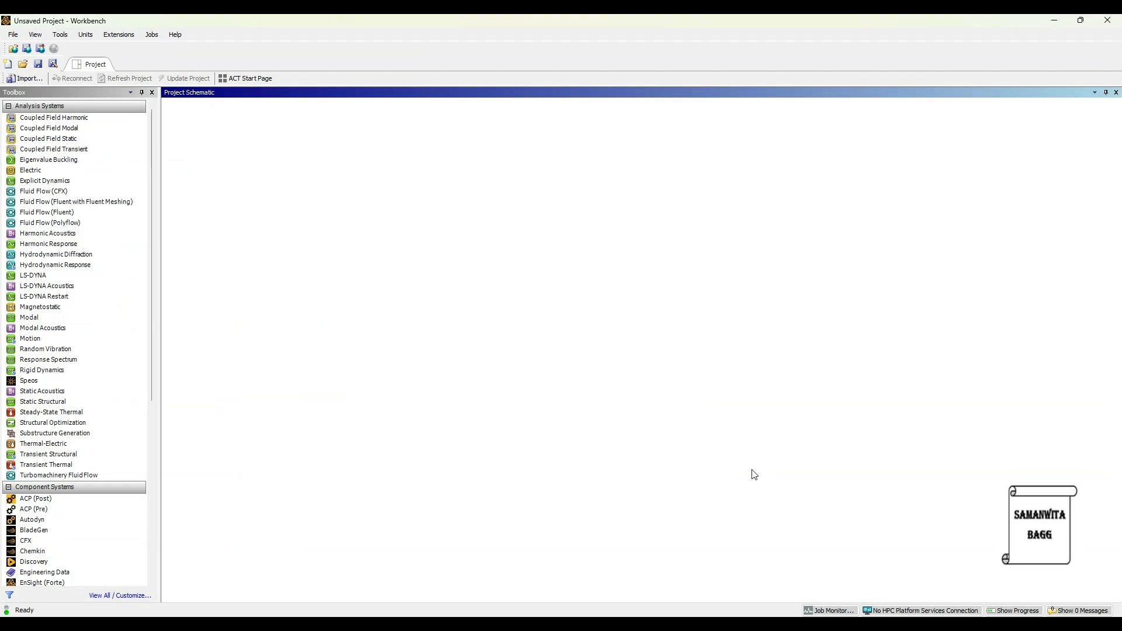
# - Add a Fluid Flow (Fluent) system and import the venturimeter file from the Desktop as its geometry
pyautogui.click(468, 316)
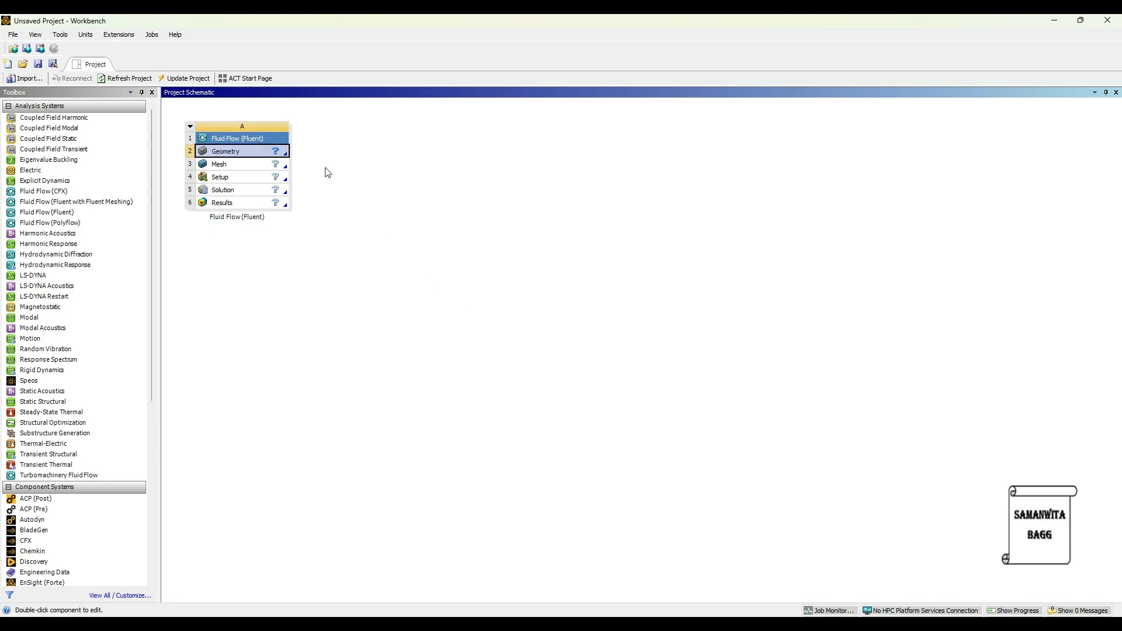
pyautogui.rightClick(233, 156)
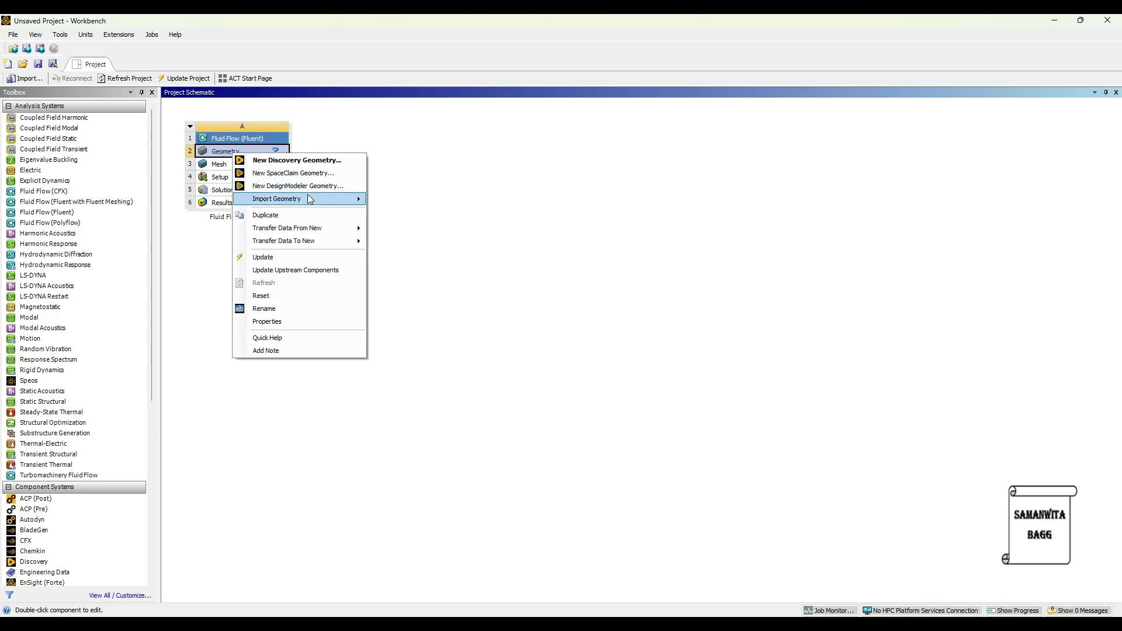
pyautogui.moveTo(310, 199)
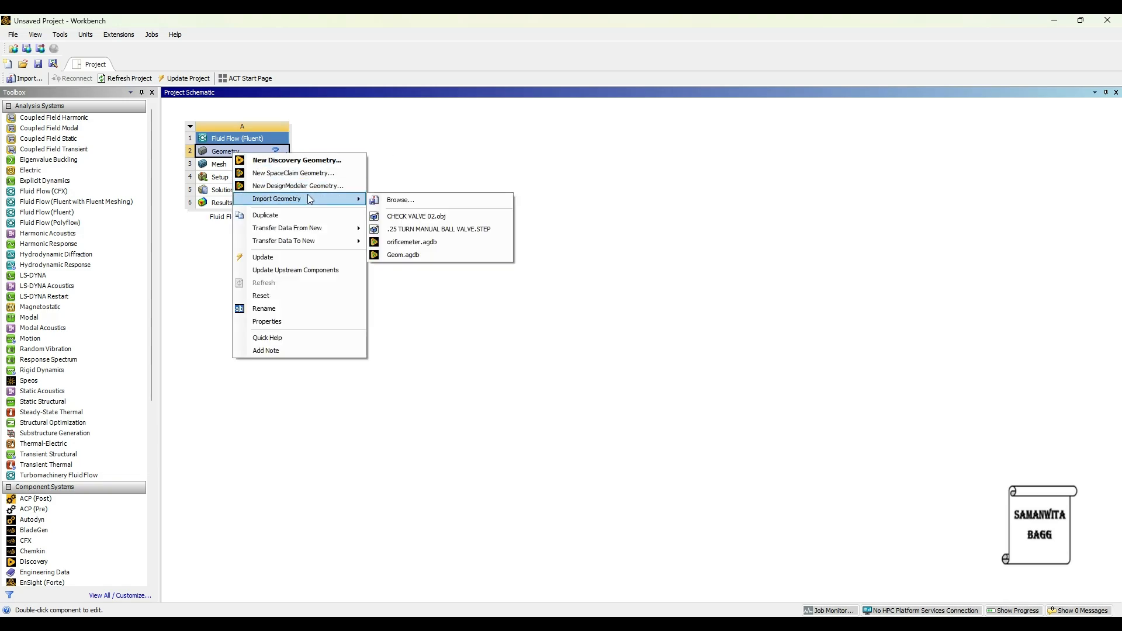
pyautogui.click(391, 199)
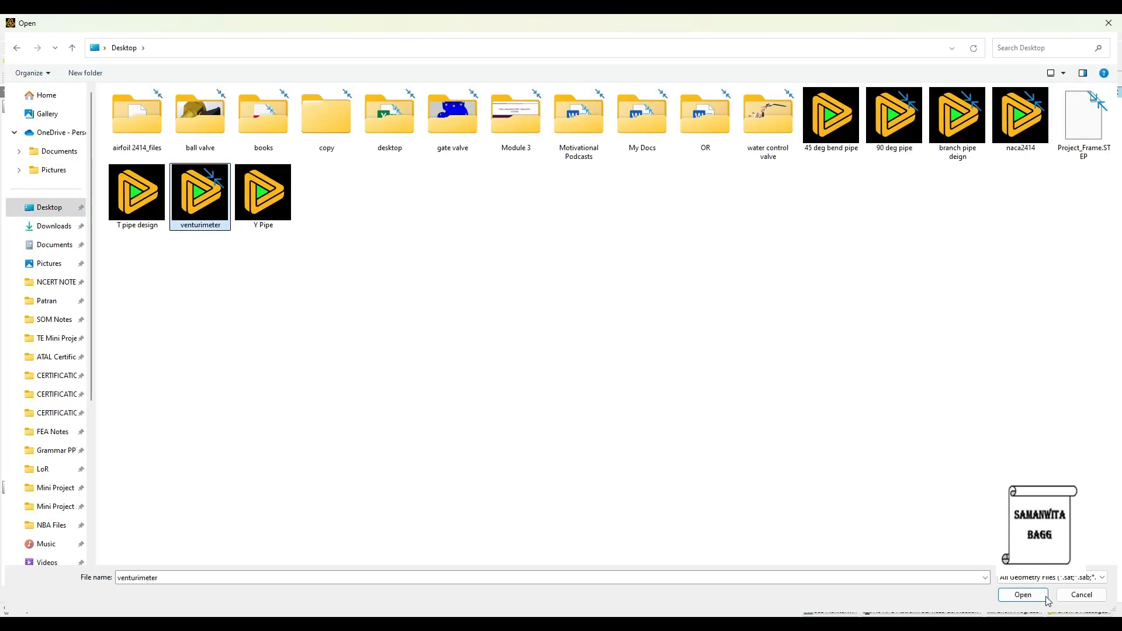
pyautogui.click(1007, 595)
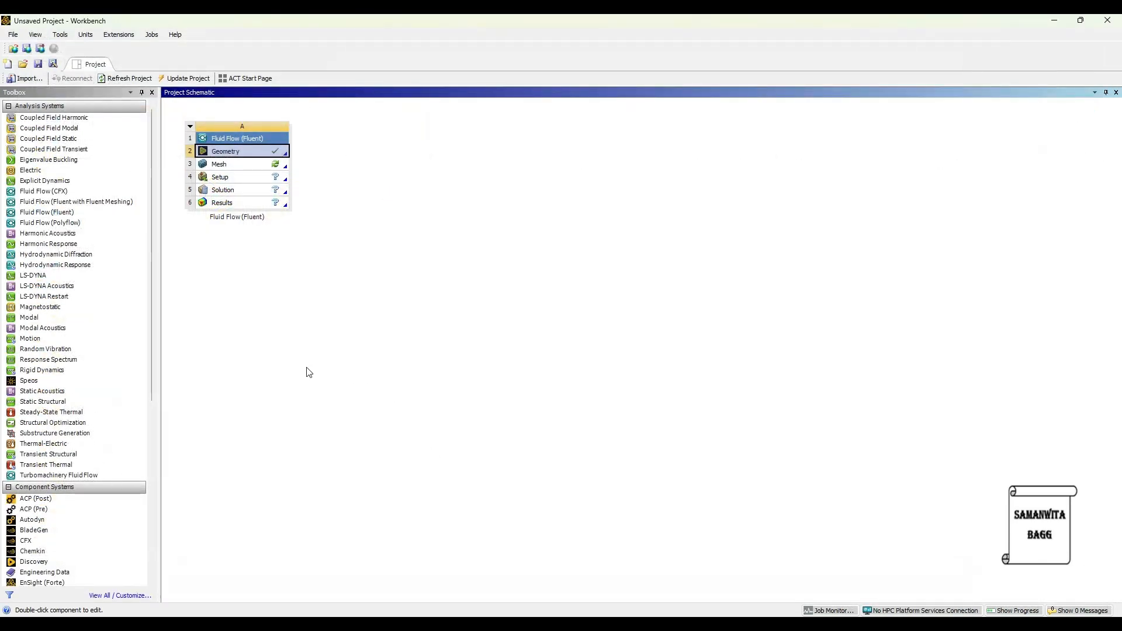
# - Open the imported venturimeter geometry in DesignModeler and inspect its shape
pyautogui.doubleClick(227, 153)
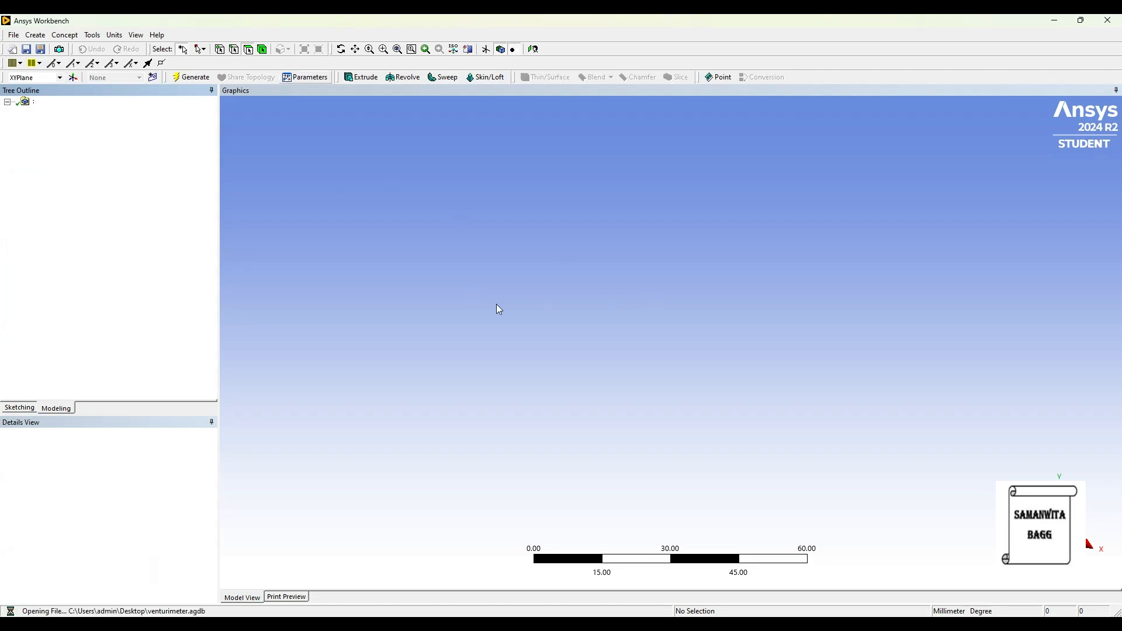
pyautogui.scroll(-3, 561, 283)
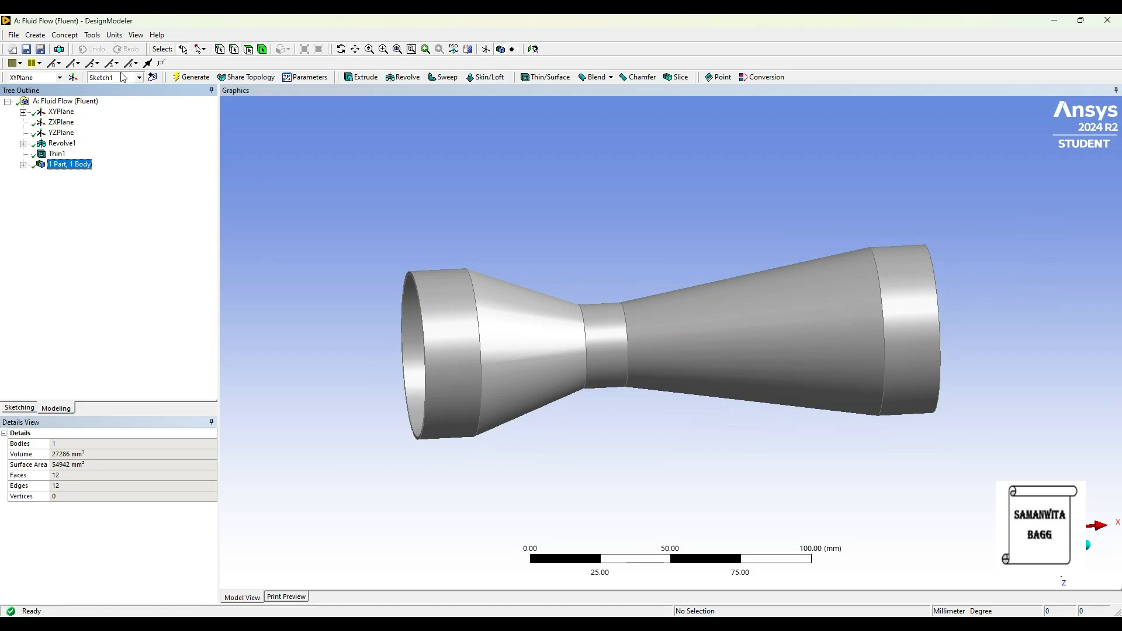
pyautogui.moveTo(647, 343)
pyautogui.mouseDown(button='middle')
pyautogui.moveTo(842, 350)
pyautogui.moveTo(726, 318)
pyautogui.moveTo(656, 353)
pyautogui.mouseUp(button='middle')
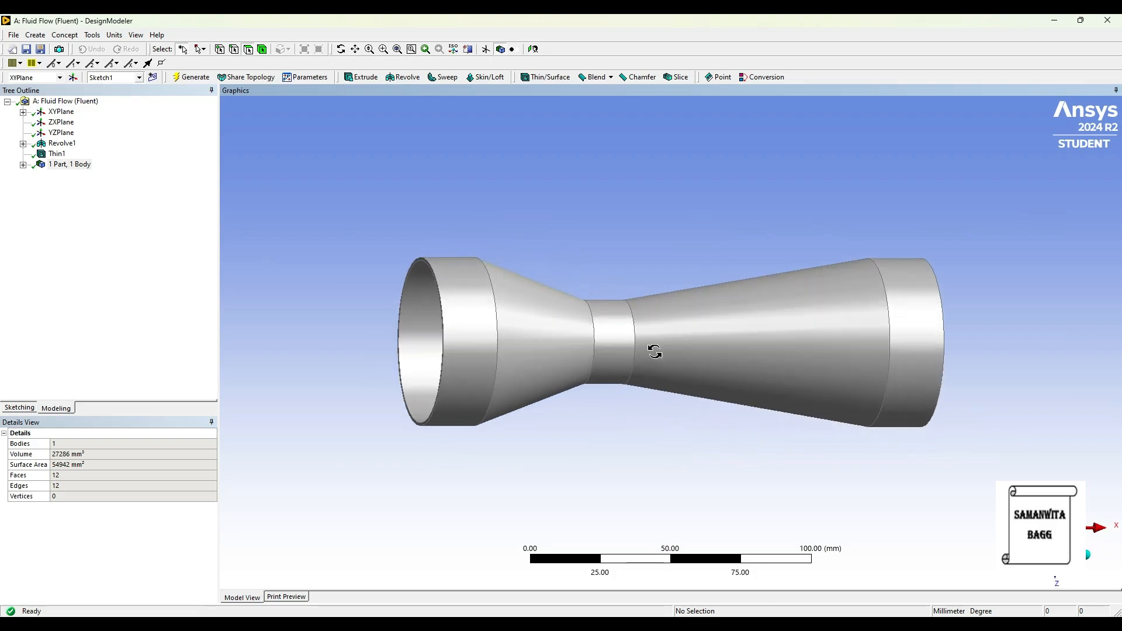
# - Create a Fill with extraction type By Cavity from the venturimeter's five inner faces and generate it
pyautogui.click(93, 35)
pyautogui.click(118, 163)
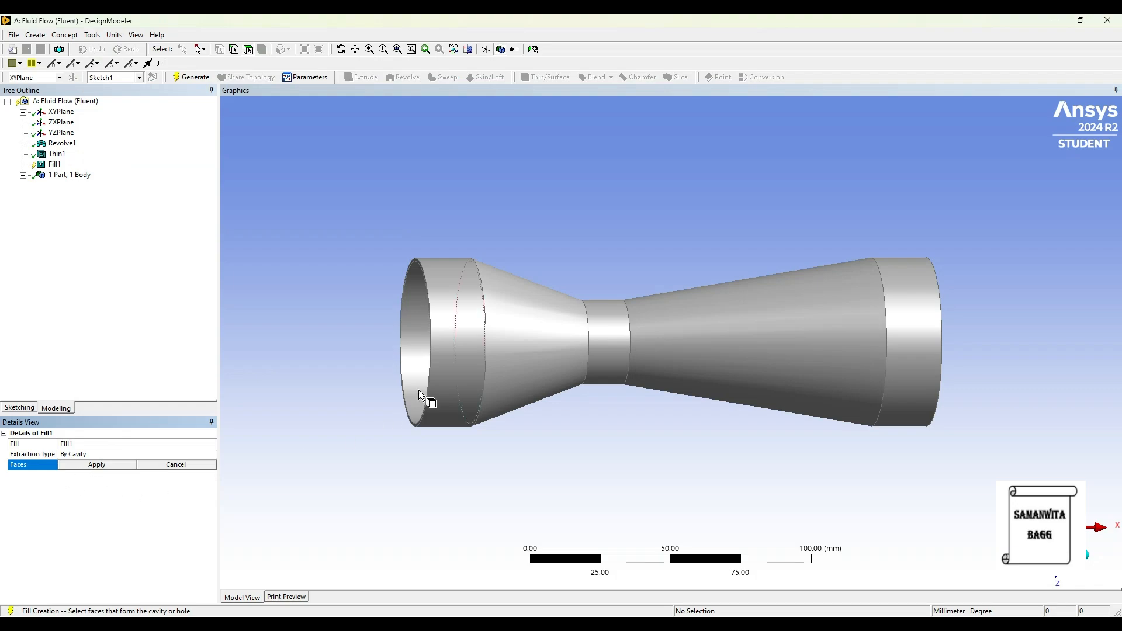
pyautogui.moveTo(419, 390); pyautogui.dragTo(500, 390, button='middle')
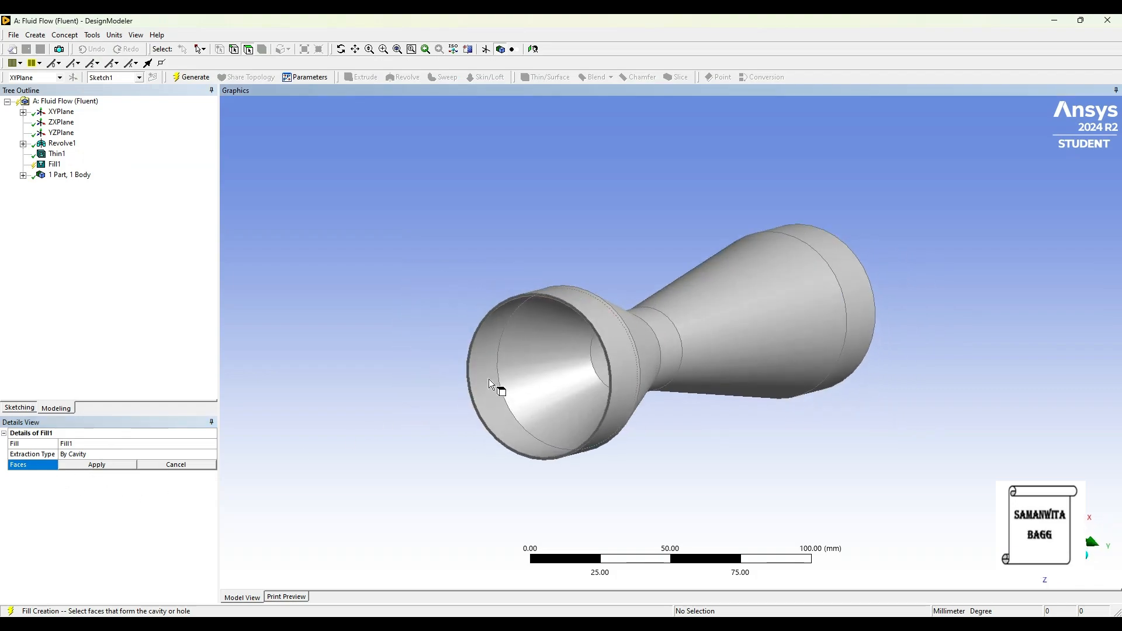
pyautogui.click(487, 362)
pyautogui.keyDown('ctrl'); pyautogui.click(520, 359); pyautogui.keyUp('ctrl')
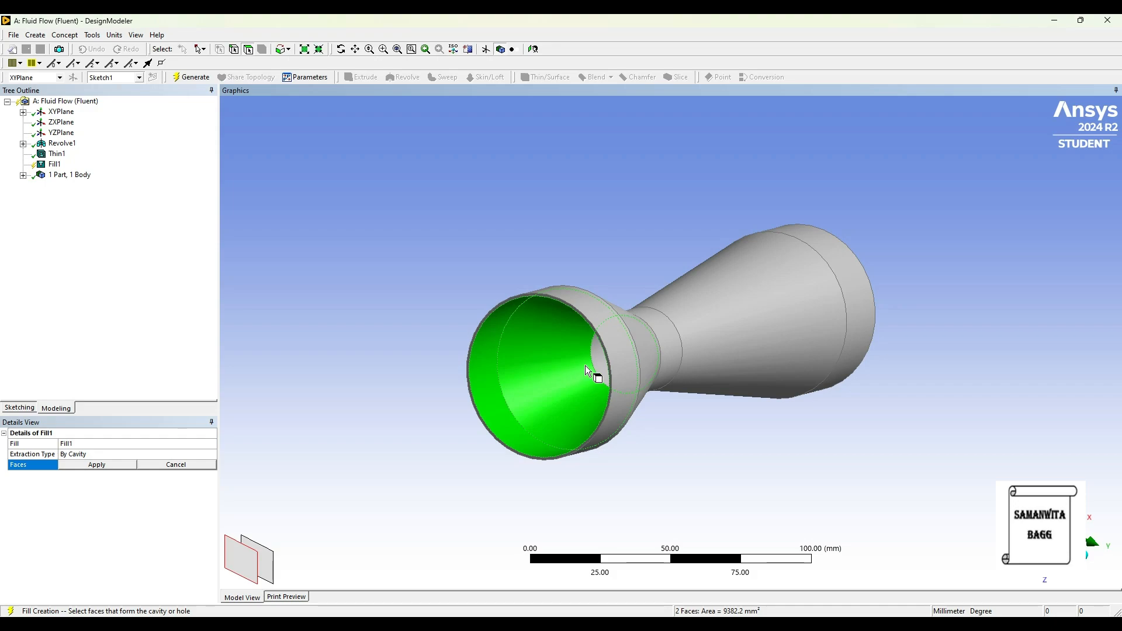
pyautogui.keyDown('ctrl'); pyautogui.click(597, 360); pyautogui.keyUp('ctrl')
pyautogui.moveTo(656, 401); pyautogui.dragTo(767, 373, button='middle')
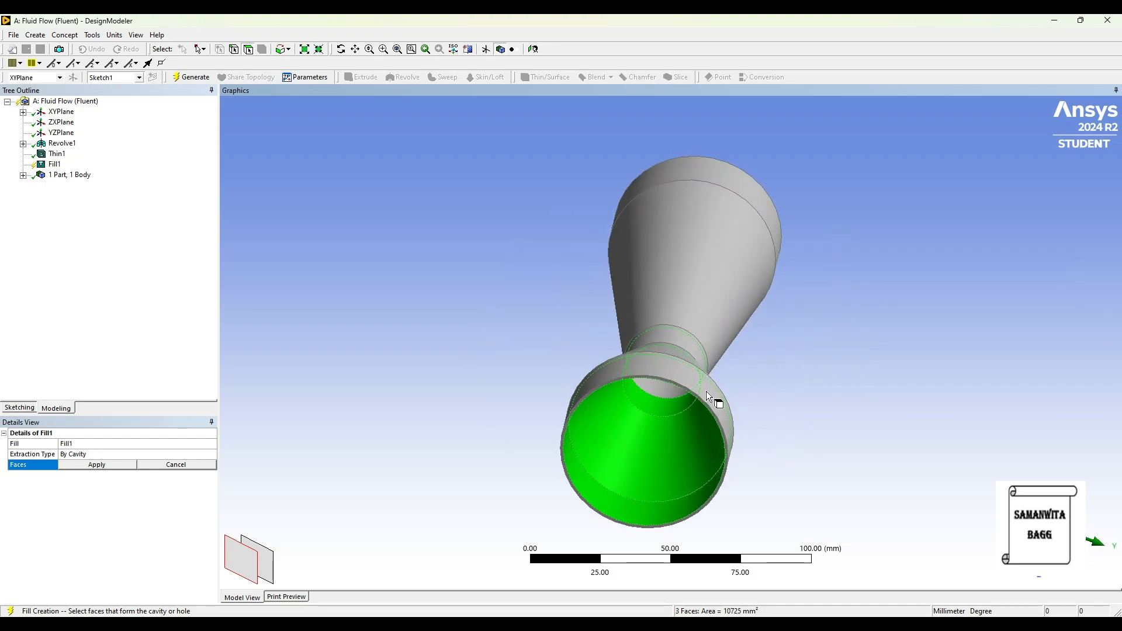
pyautogui.keyDown('ctrl'); pyautogui.click(663, 389); pyautogui.keyUp('ctrl')
pyautogui.moveTo(700, 463); pyautogui.dragTo(556, 454, button='middle')
pyautogui.keyDown('ctrl'); pyautogui.click(773, 439); pyautogui.keyUp('ctrl')
pyautogui.moveTo(773, 439); pyautogui.dragTo(849, 448, button='middle')
pyautogui.click(98, 465)
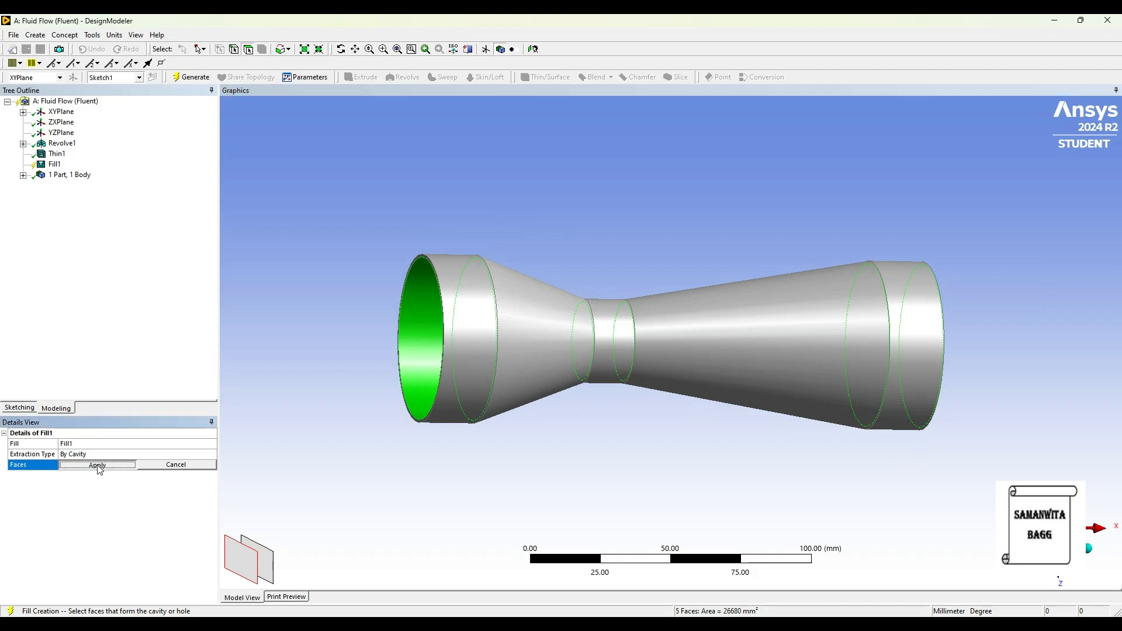
pyautogui.click(188, 77)
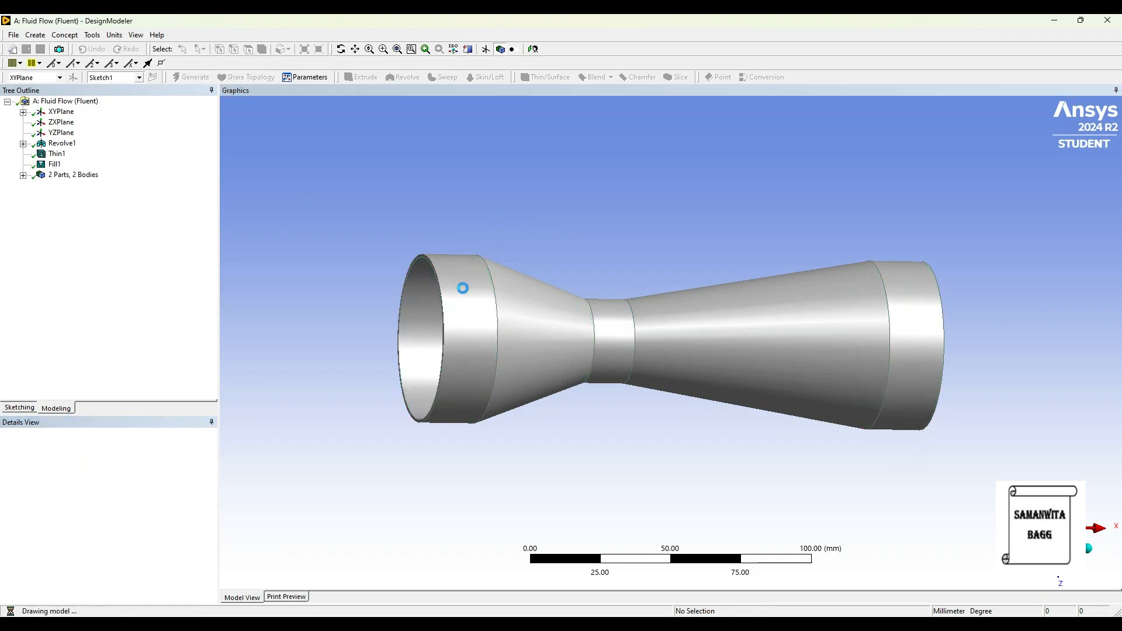
# - Rename the outer shell body in the model tree as pipe
pyautogui.click(23, 175)
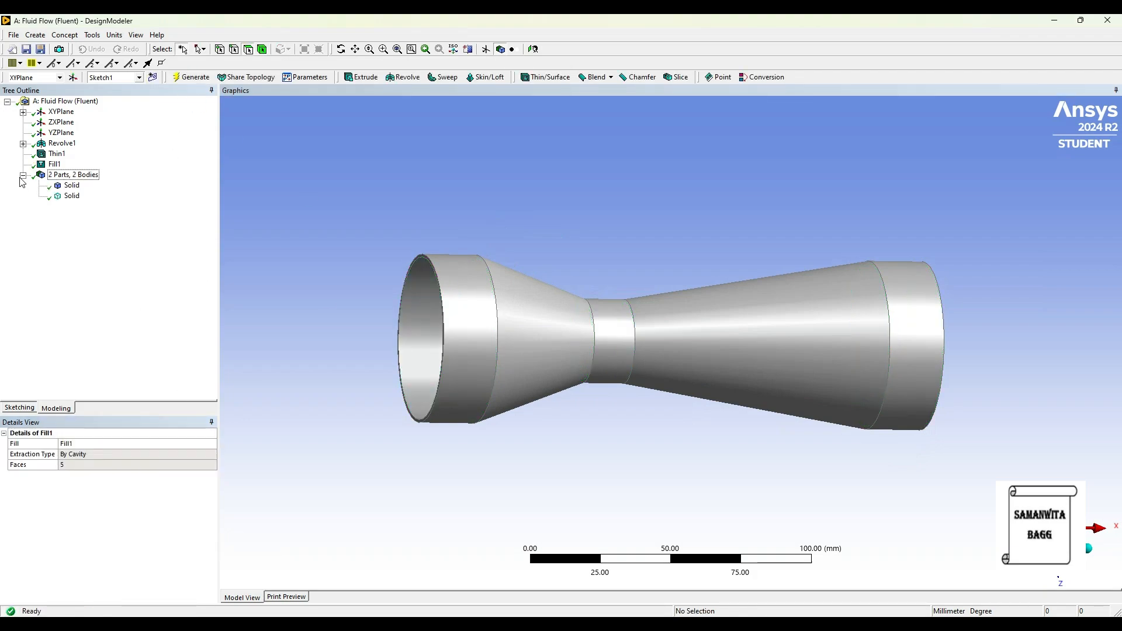
pyautogui.click(71, 185)
pyautogui.click(71, 185)
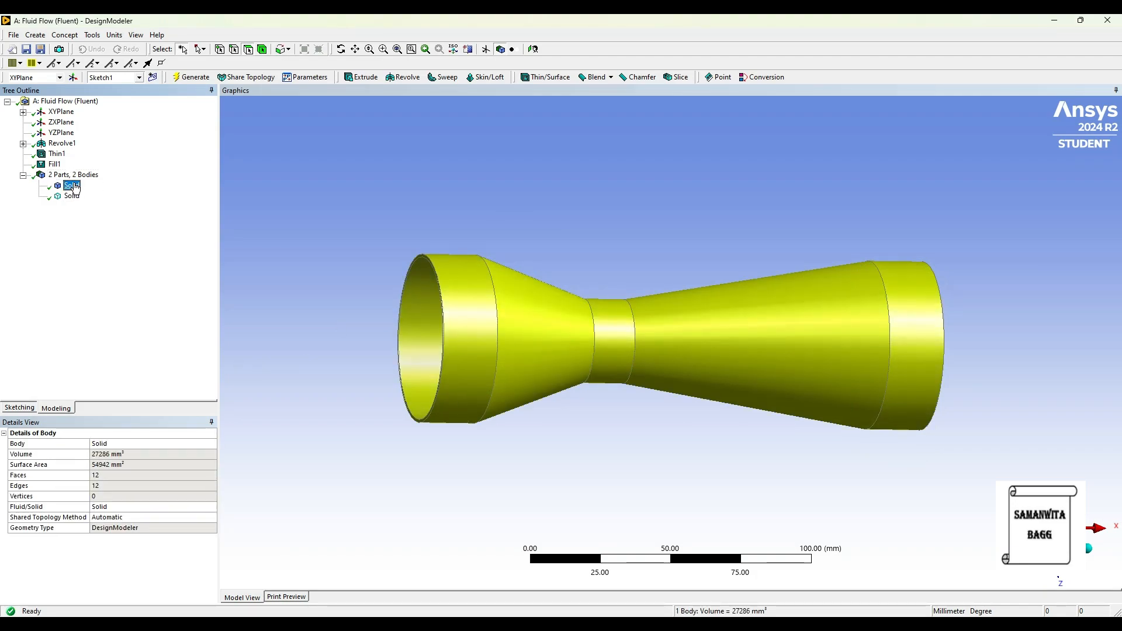
pyautogui.rightClick(73, 185)
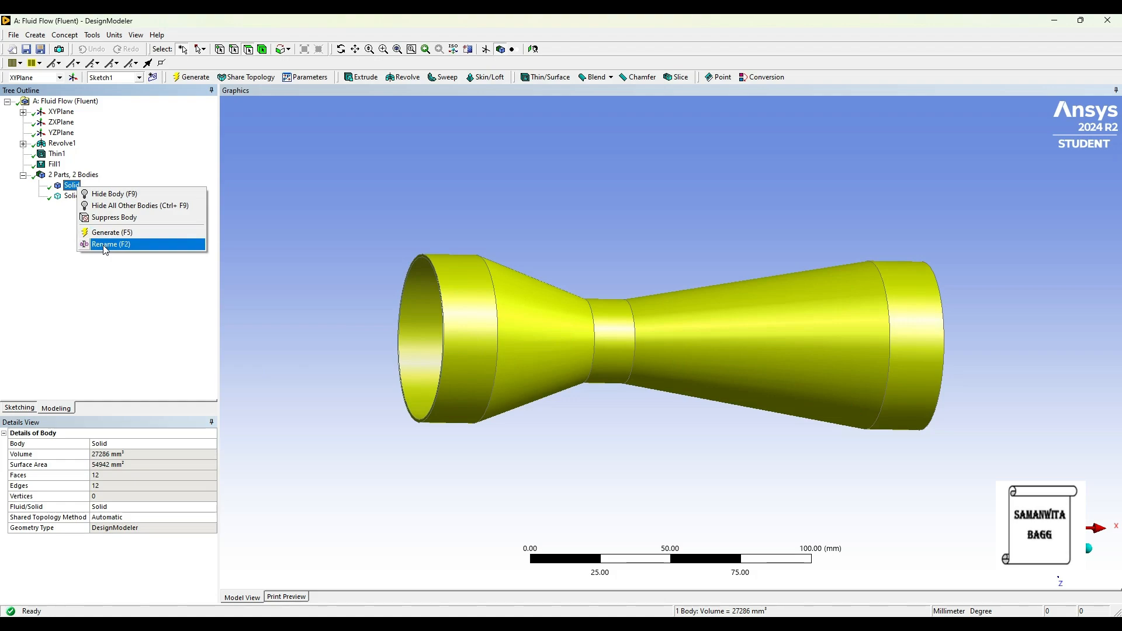
pyautogui.click(105, 245)
pyautogui.write('pipe')
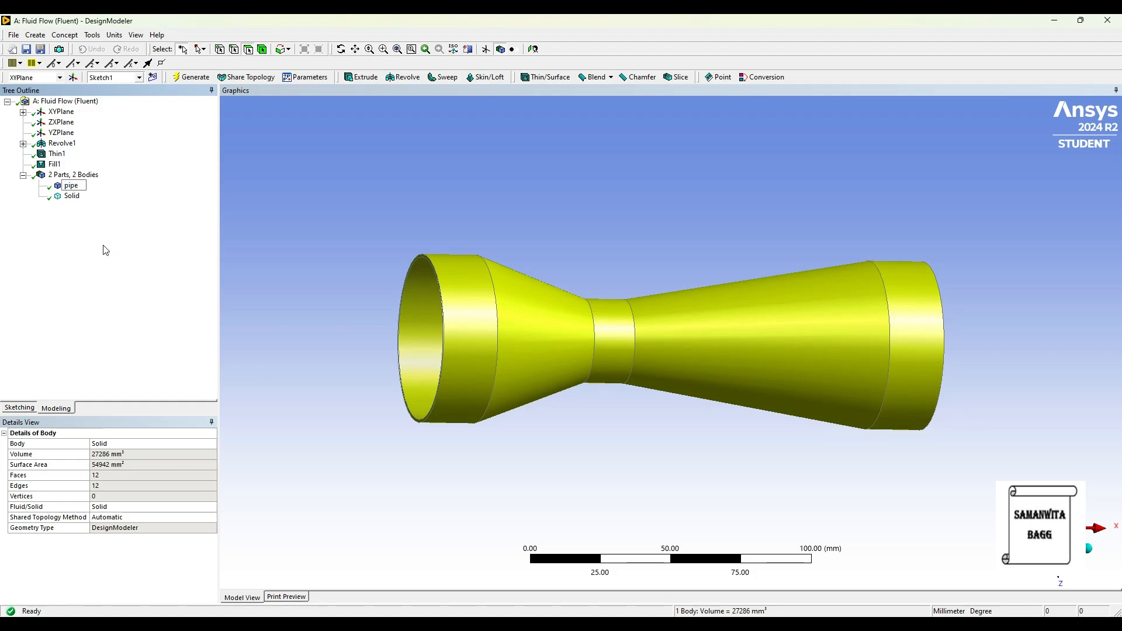
pyautogui.click(105, 250)
# - Rename the filled cavity body as flu and return to the Workbench project
pyautogui.click(72, 196)
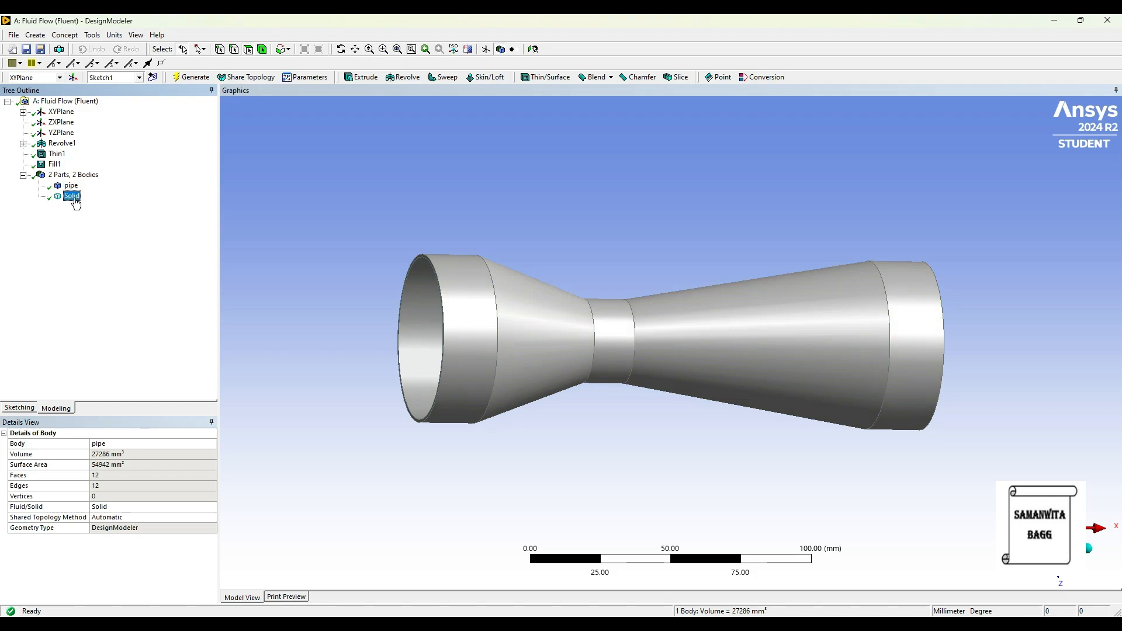
pyautogui.moveTo(626, 390); pyautogui.dragTo(596, 383, button='middle')
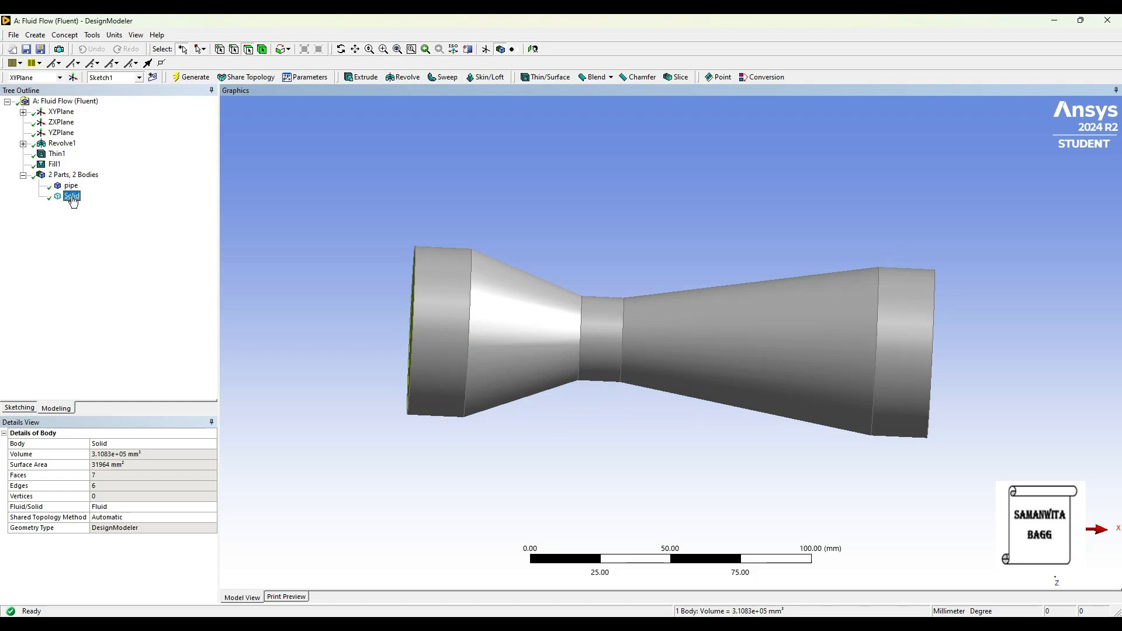
pyautogui.rightClick(71, 197)
pyautogui.click(95, 254)
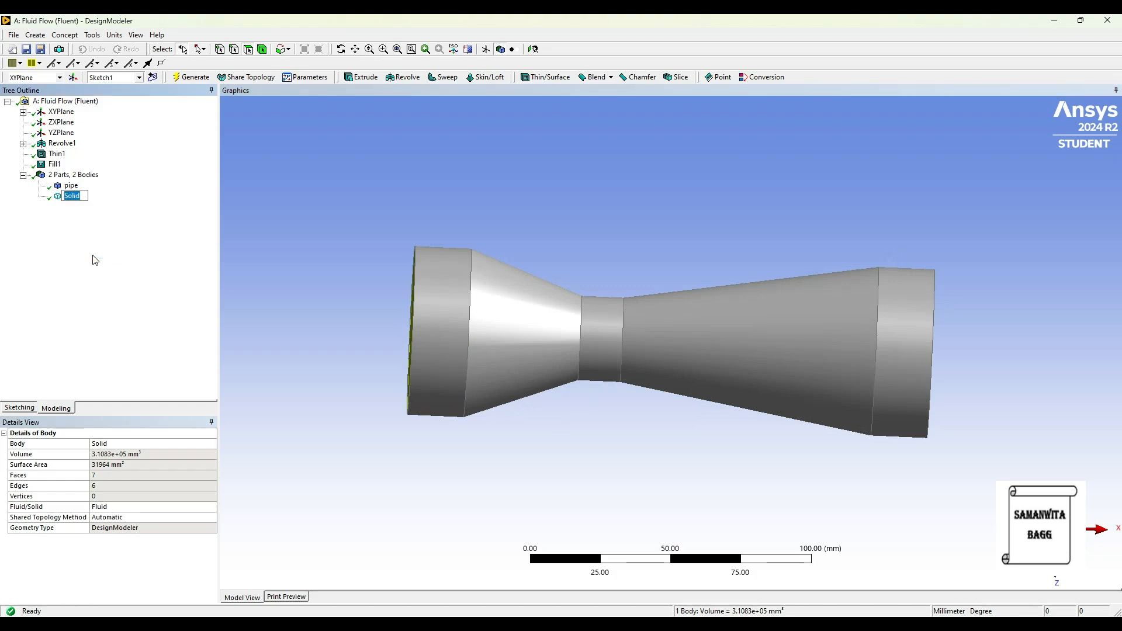
pyautogui.write('flu')
pyautogui.press('Return')
pyautogui.click(300, 294)
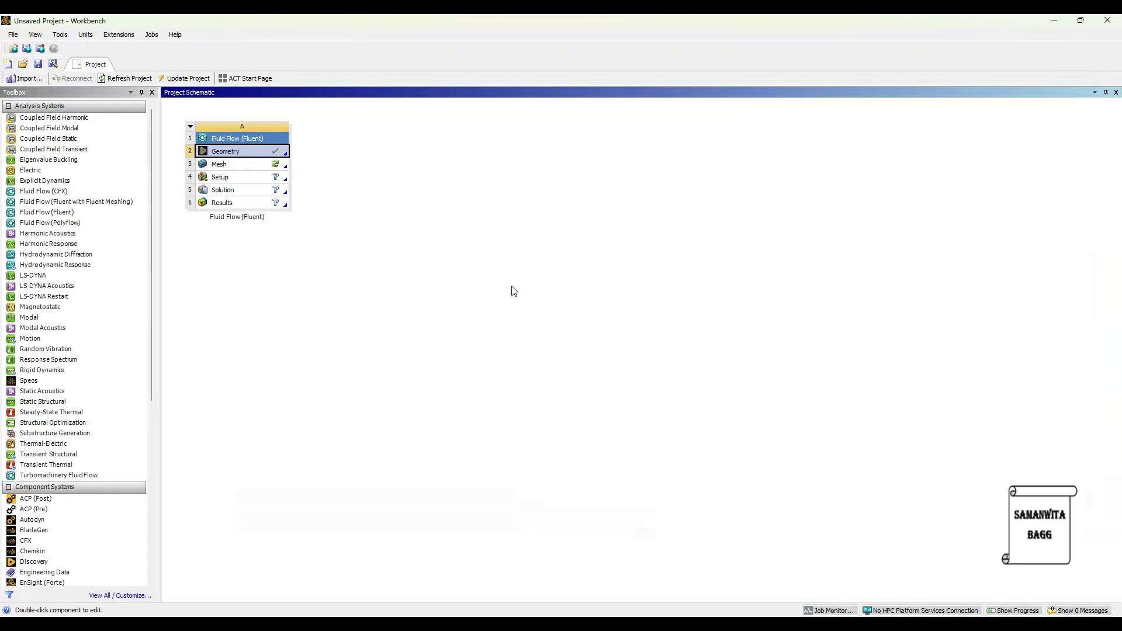
# - Open the Mesh cell in Meshing and generate the mesh with an element size of 0.01 m
pyautogui.doubleClick(235, 167)
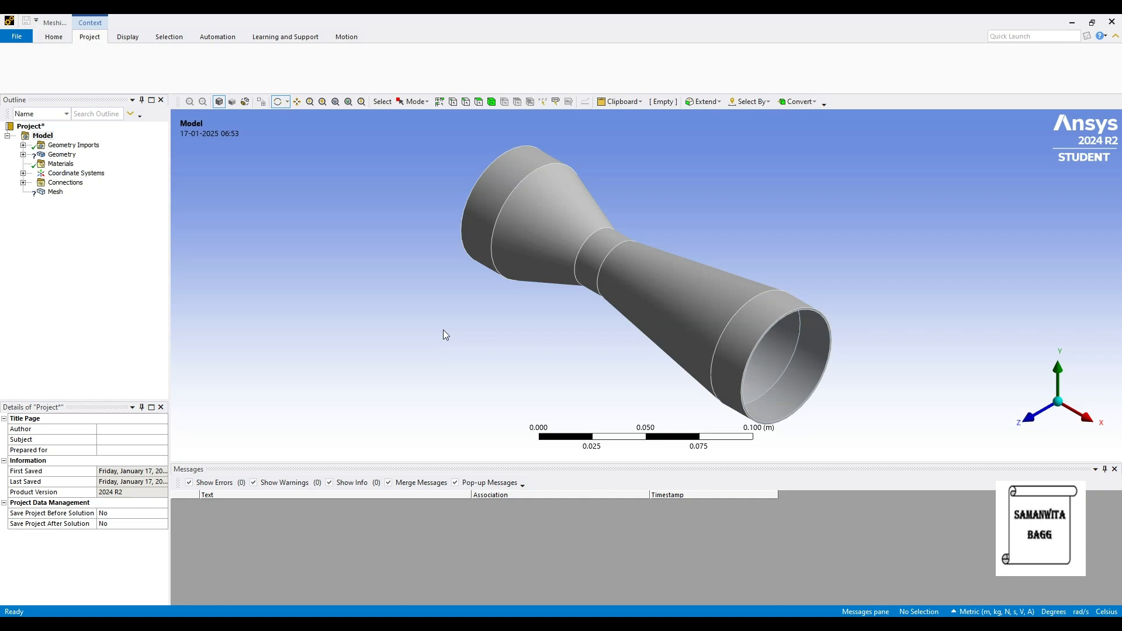
pyautogui.moveTo(688, 366); pyautogui.dragTo(870, 373, button='middle')
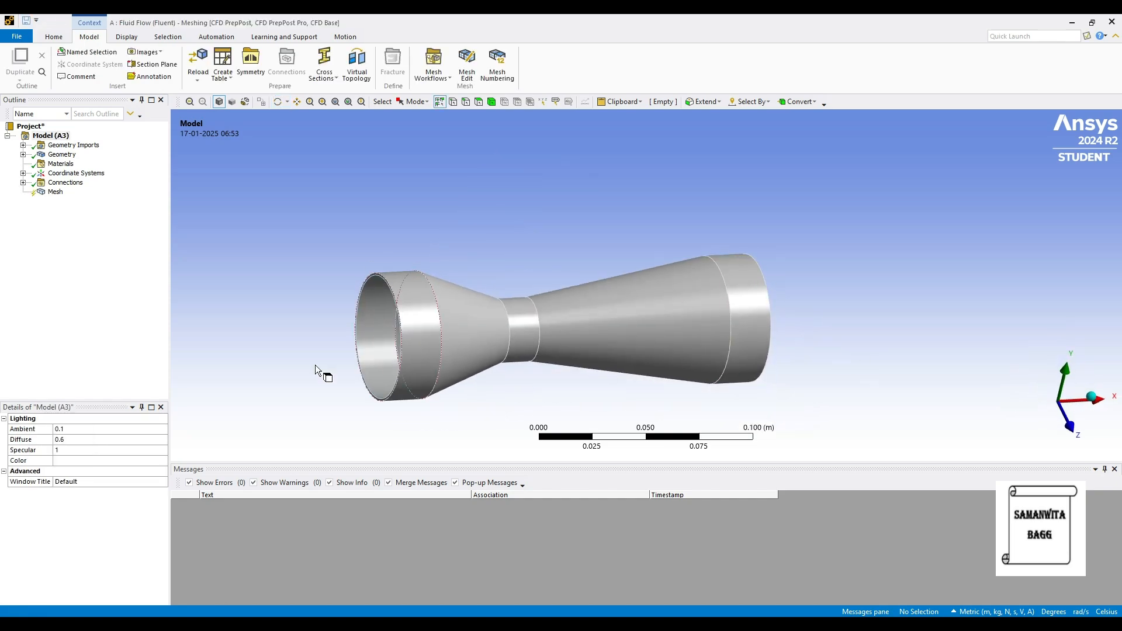
pyautogui.click(55, 191)
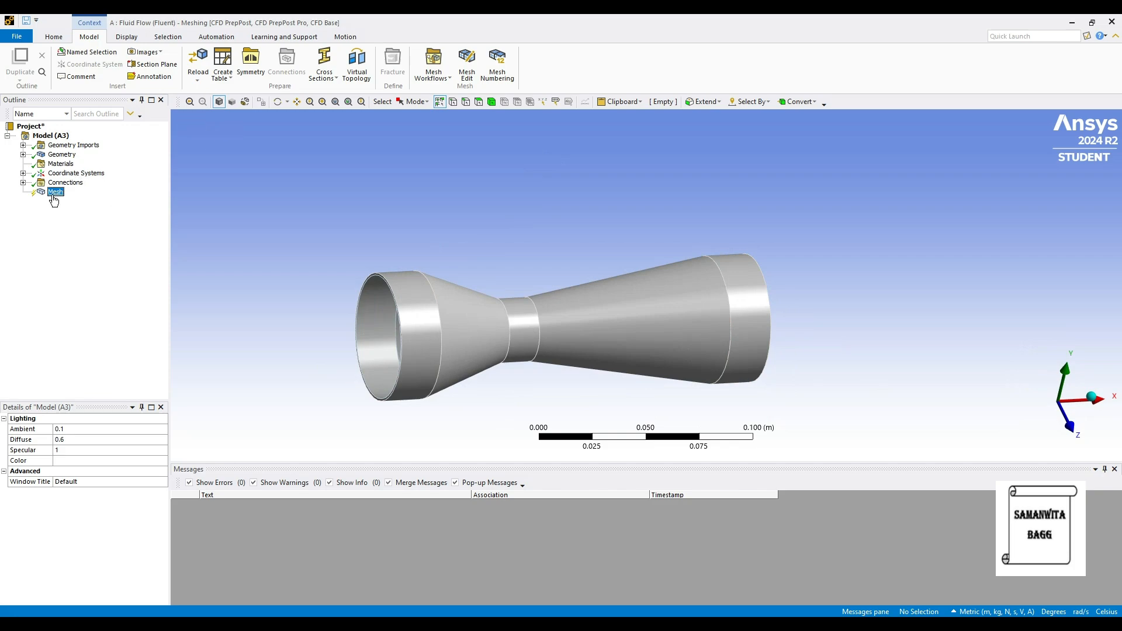
pyautogui.click(121, 471)
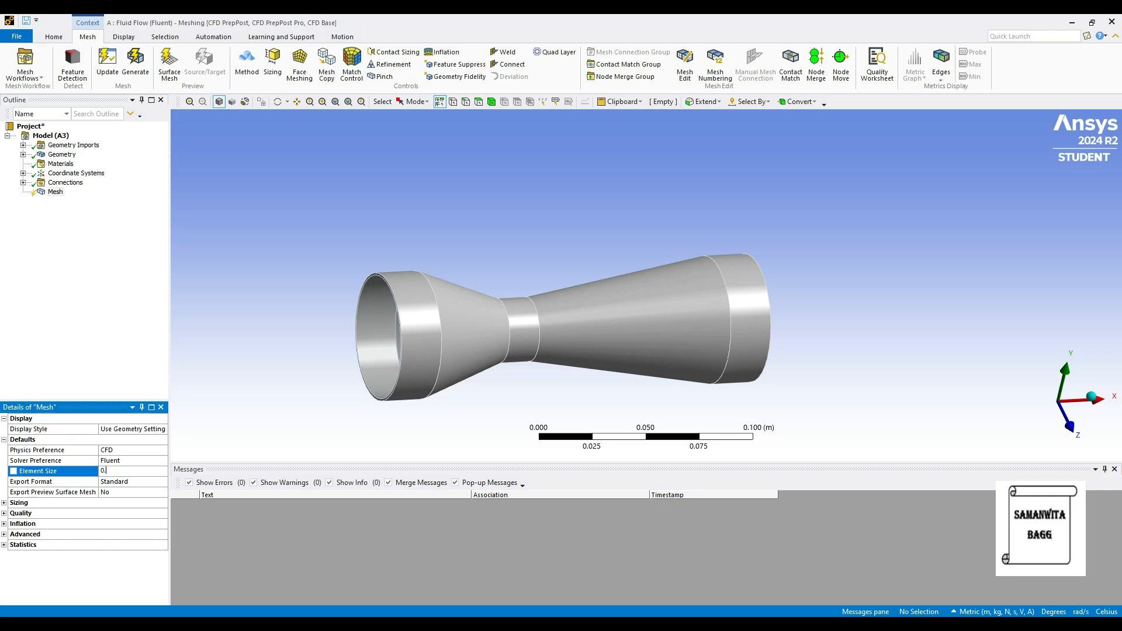
pyautogui.write('0.01')
pyautogui.press('Return')
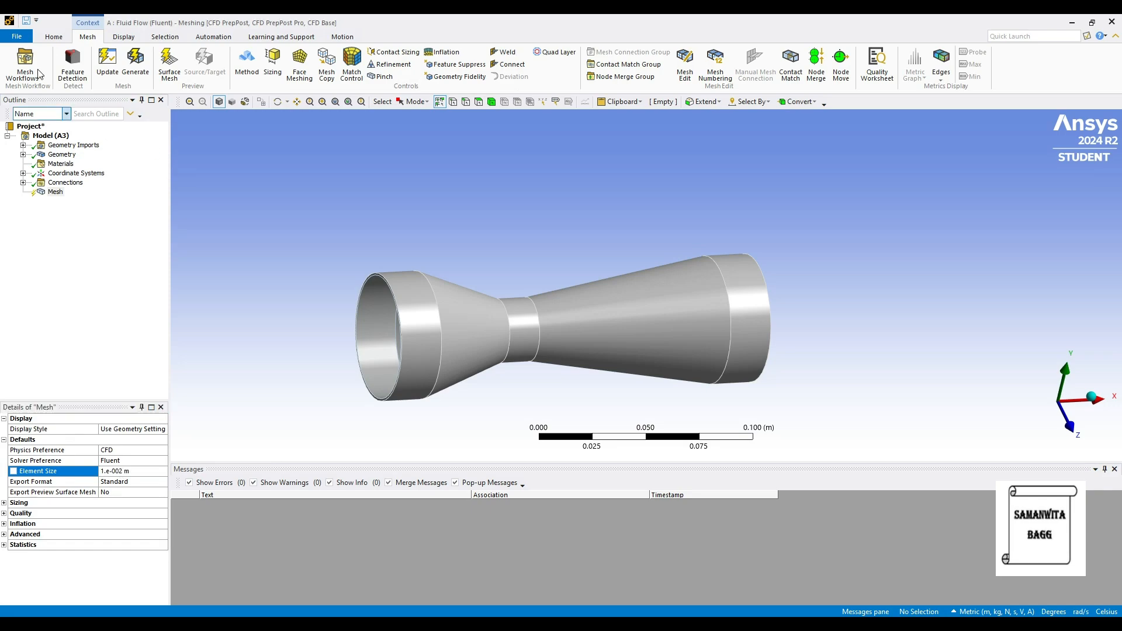
pyautogui.click(134, 64)
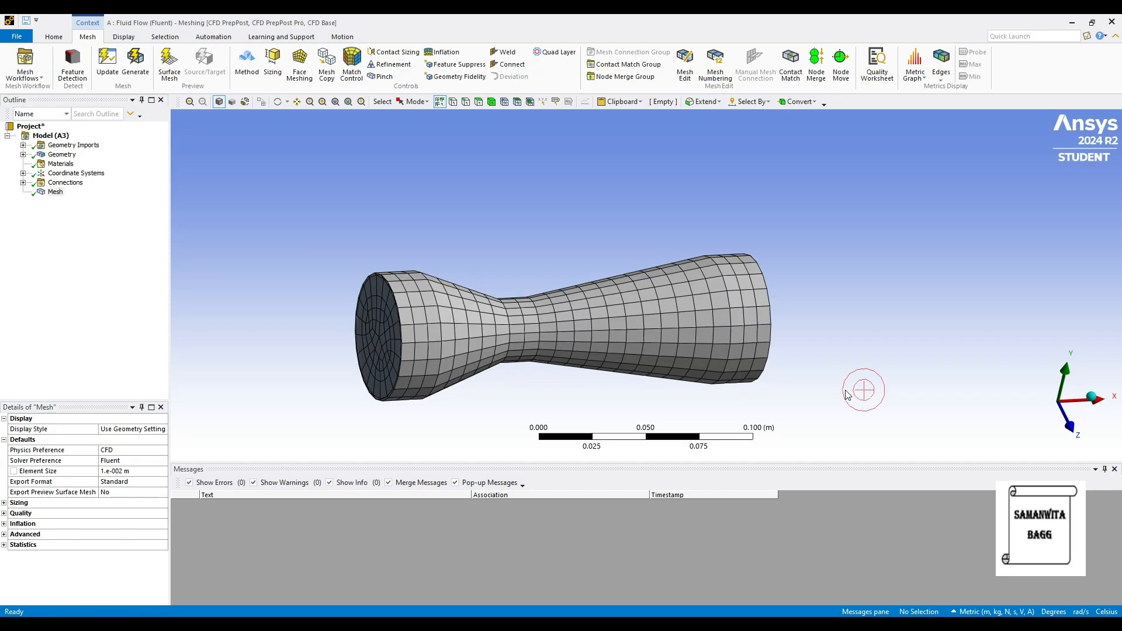
# - Create a named selection called inlet on the circular end face next to the short converging section
pyautogui.moveTo(560, 319); pyautogui.dragTo(591, 336, button='middle')
pyautogui.scroll(3, 614, 338)
pyautogui.moveTo(473, 313); pyautogui.dragTo(541, 243, button='middle')
pyautogui.click(379, 309)
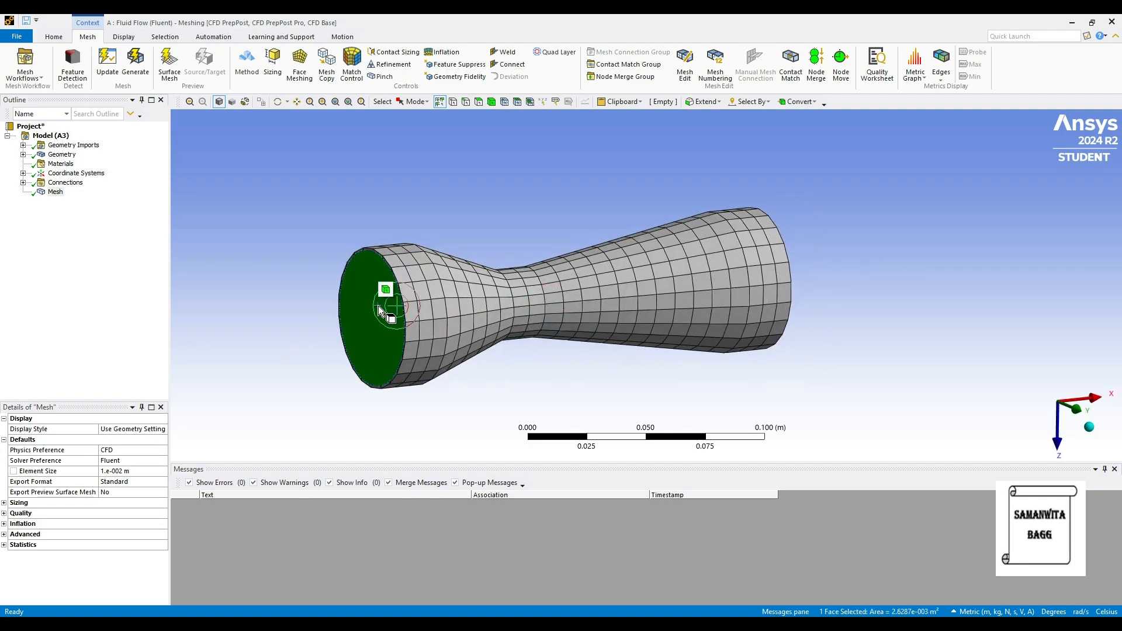
pyautogui.rightClick(376, 309)
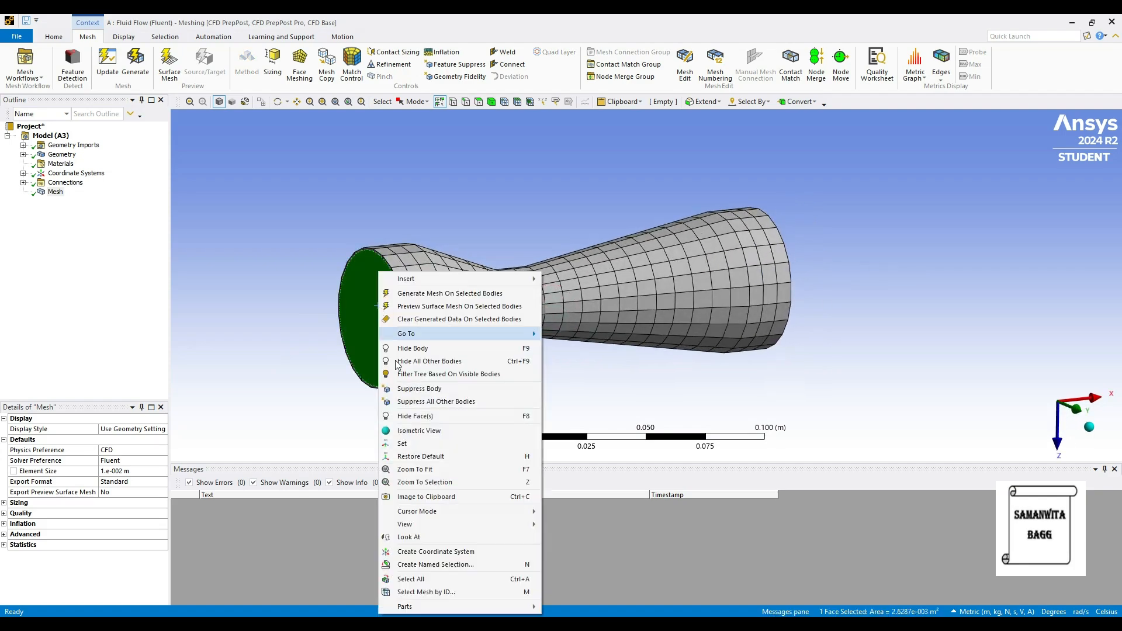
pyautogui.click(437, 563)
pyautogui.write('inlet')
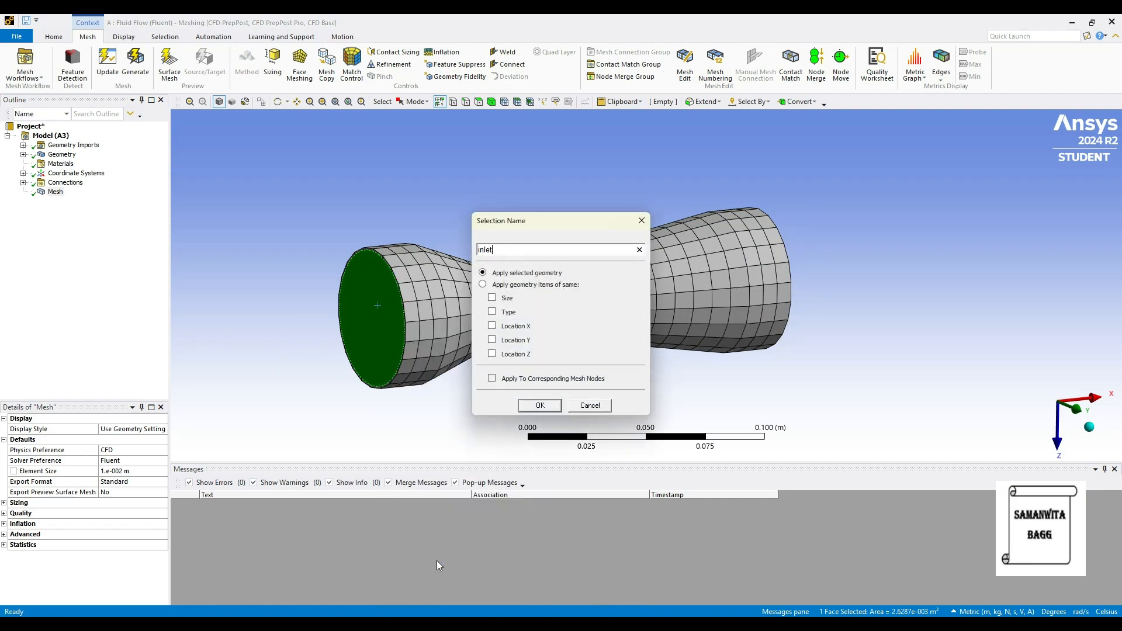
pyautogui.press('Return')
pyautogui.click(771, 441)
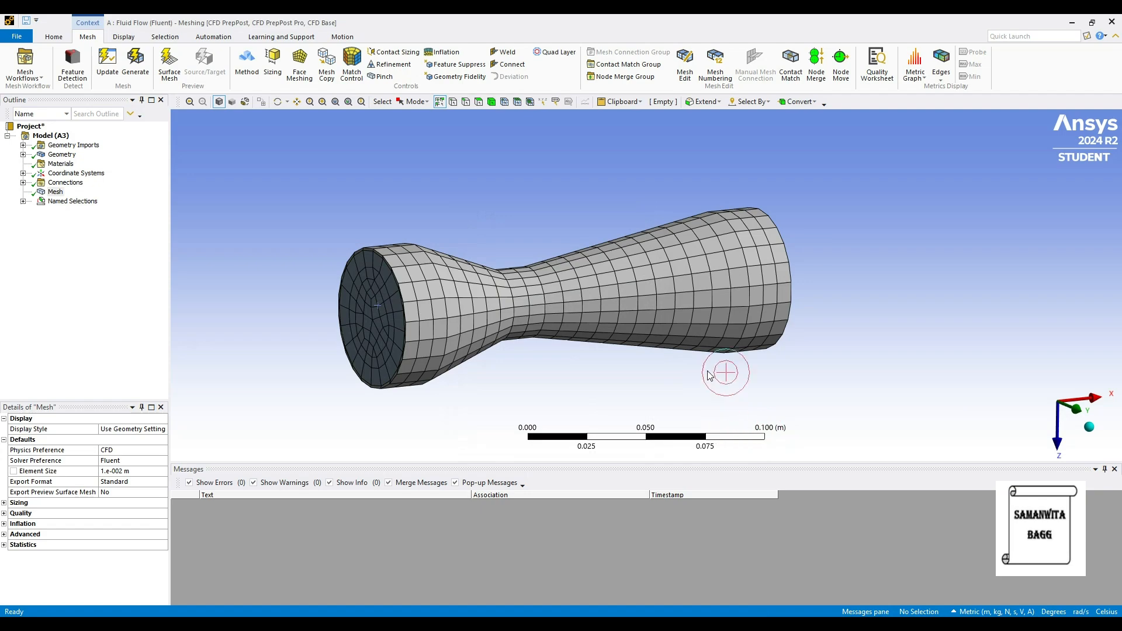
# - Create a named selection called wall on the five outer side faces between the two circular ends
pyautogui.moveTo(707, 342); pyautogui.dragTo(424, 321, button='middle')
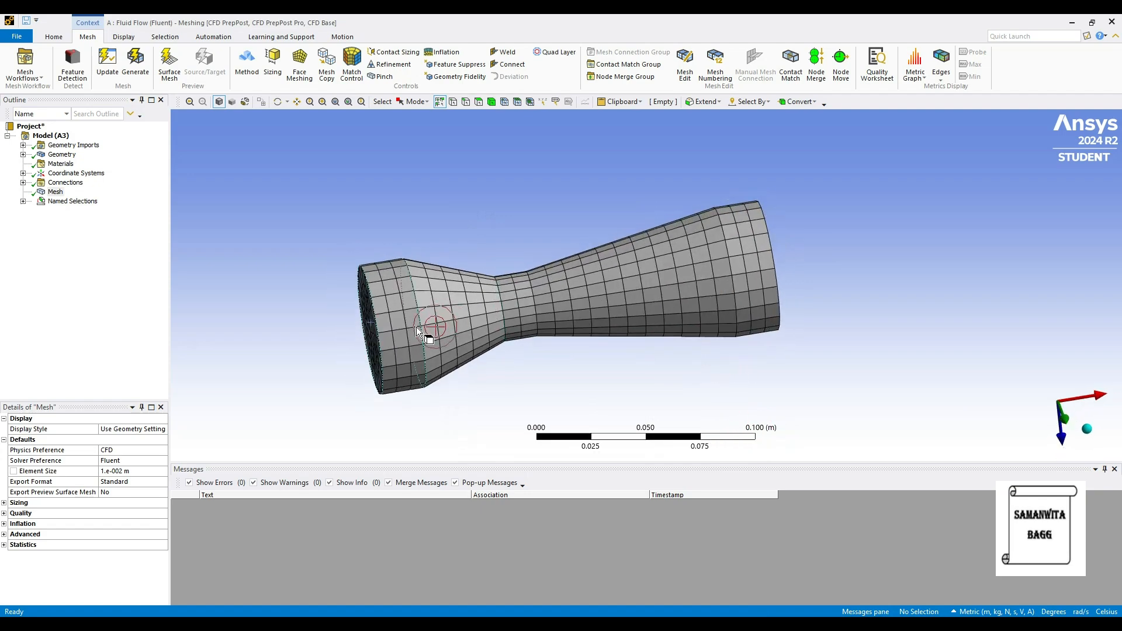
pyautogui.click(412, 332)
pyautogui.keyDown('ctrl'); pyautogui.click(468, 318); pyautogui.keyUp('ctrl')
pyautogui.keyDown('ctrl'); pyautogui.click(514, 309); pyautogui.keyUp('ctrl')
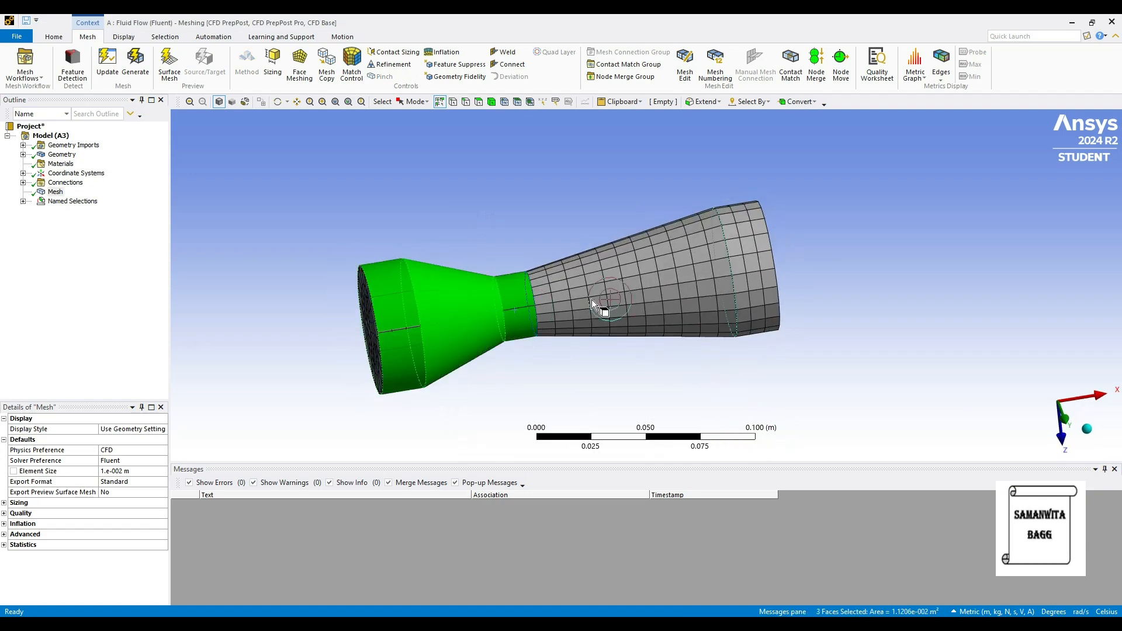
pyautogui.keyDown('ctrl'); pyautogui.click(591, 300); pyautogui.keyUp('ctrl')
pyautogui.keyDown('ctrl'); pyautogui.click(747, 290); pyautogui.keyUp('ctrl')
pyautogui.rightClick(672, 292)
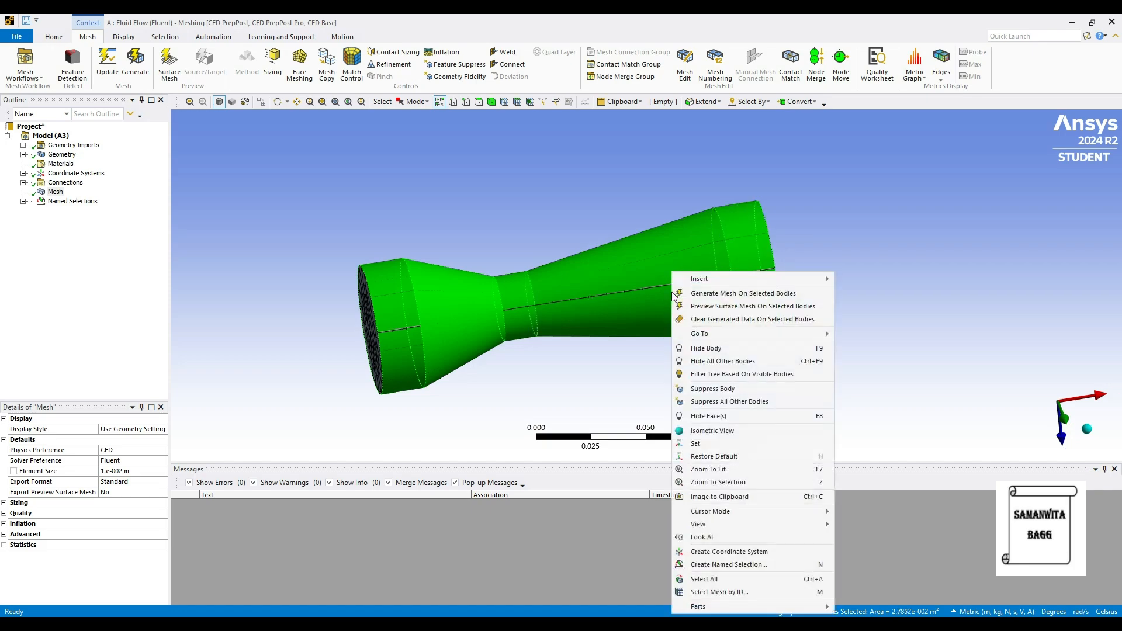
pyautogui.click(732, 565)
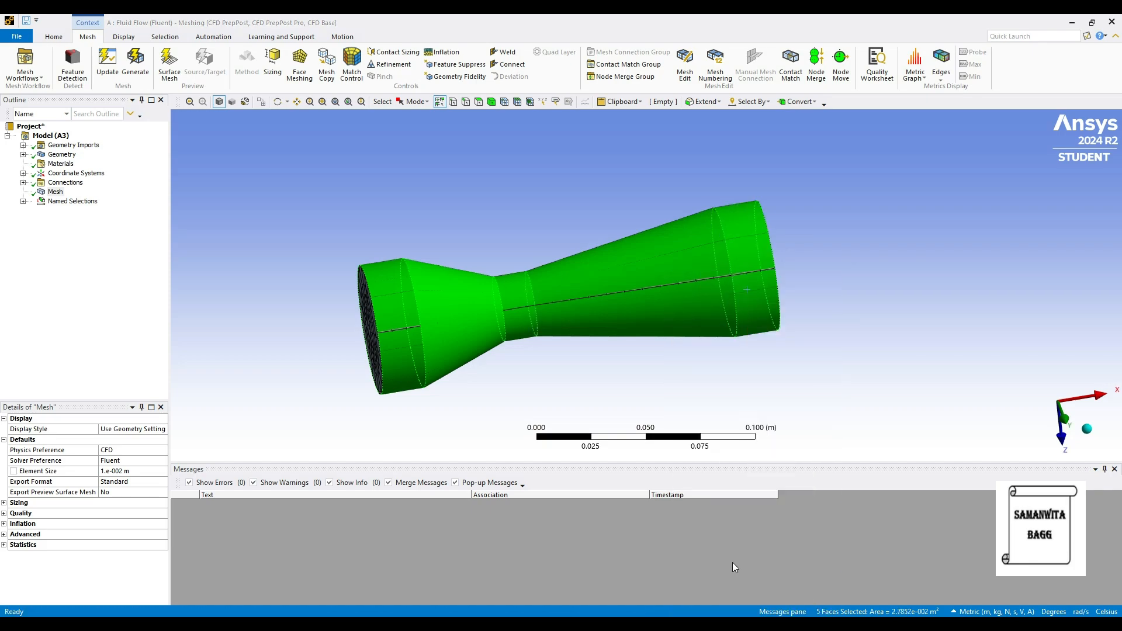
pyautogui.write('wa')
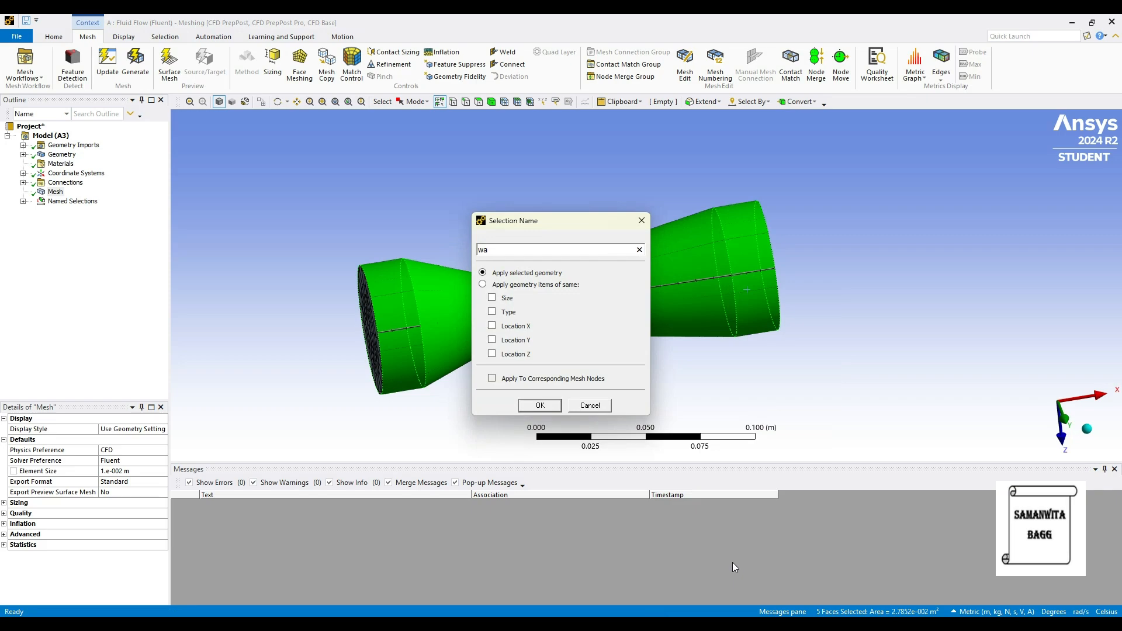
pyautogui.press('Return')
# - Create a named selection called outlet on the circular end face of the long diverging section
pyautogui.moveTo(945, 426); pyautogui.dragTo(851, 313, button='middle')
pyautogui.click(778, 270)
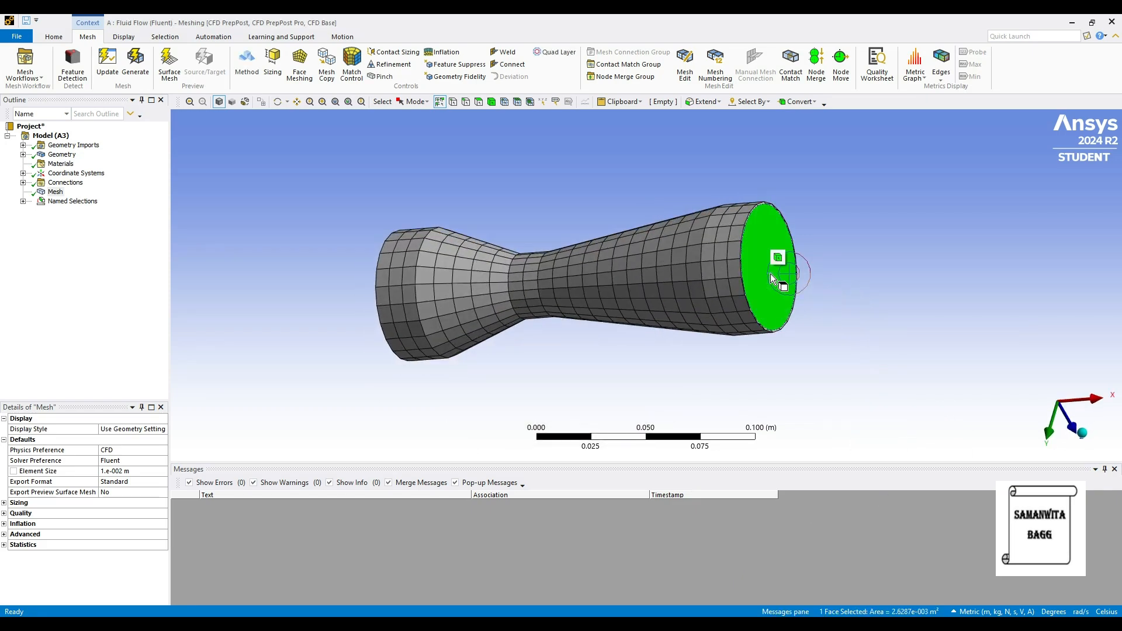
pyautogui.rightClick(771, 273)
pyautogui.click(858, 565)
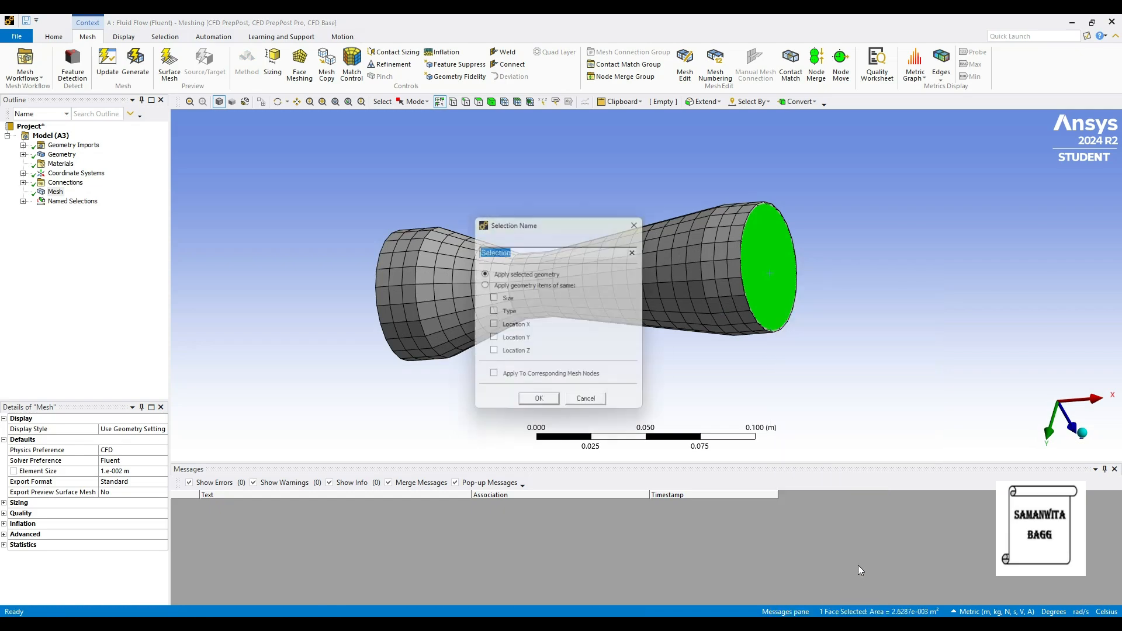
pyautogui.write('outlet')
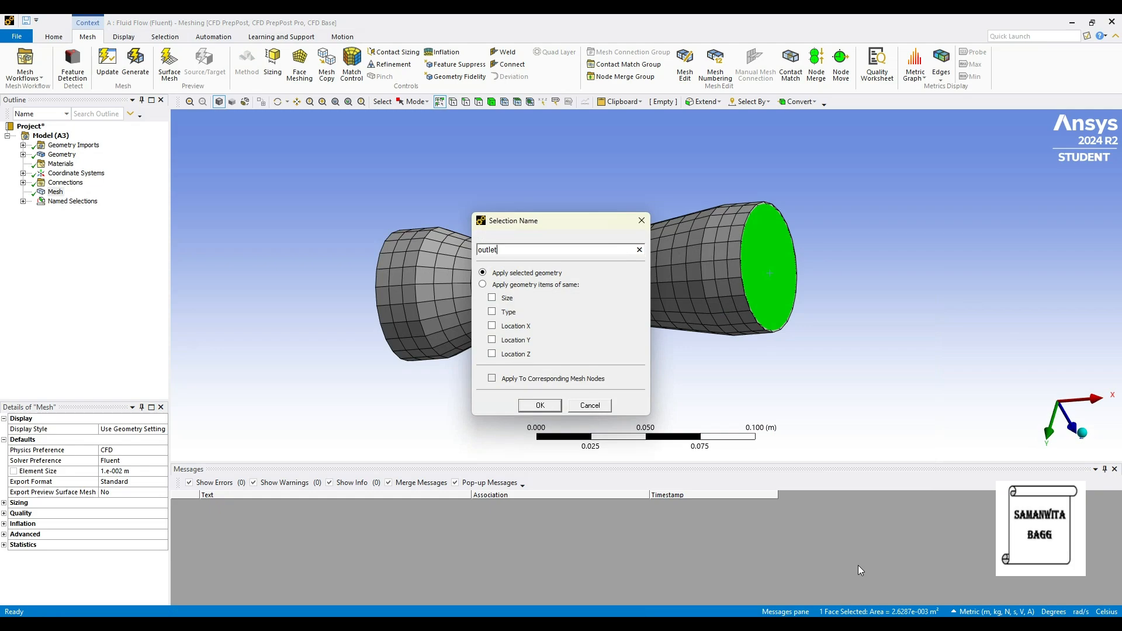
pyautogui.press('Return')
pyautogui.click(922, 396)
pyautogui.moveTo(807, 353); pyautogui.dragTo(922, 352, button='middle')
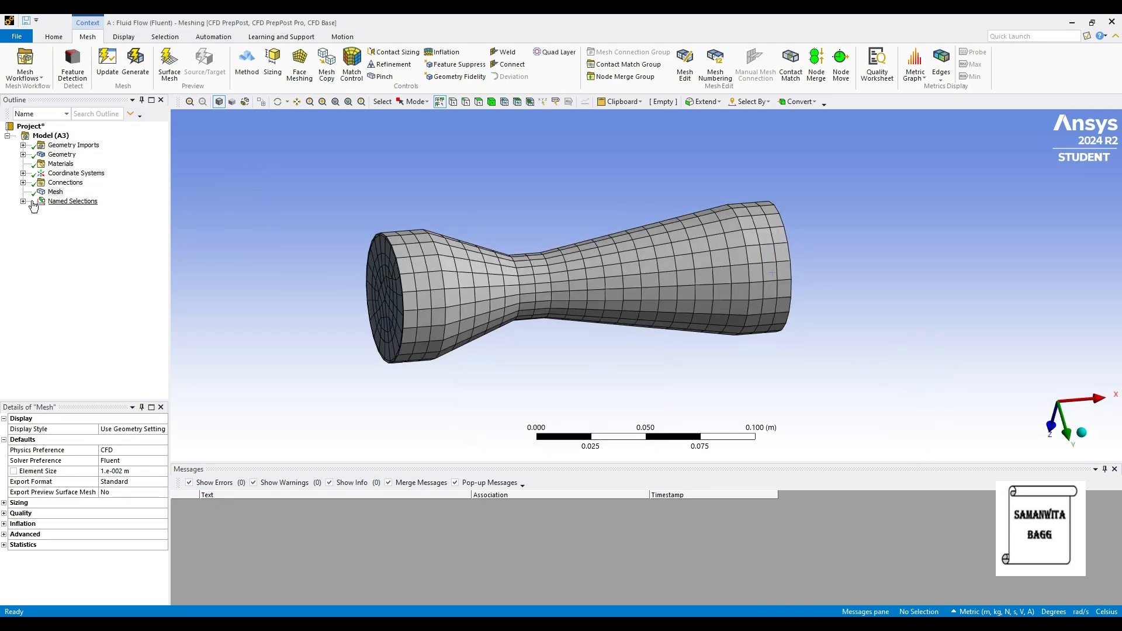
# - Check the list of named selections, then update the mesh for Fluent and return to the Workbench project
pyautogui.click(23, 201)
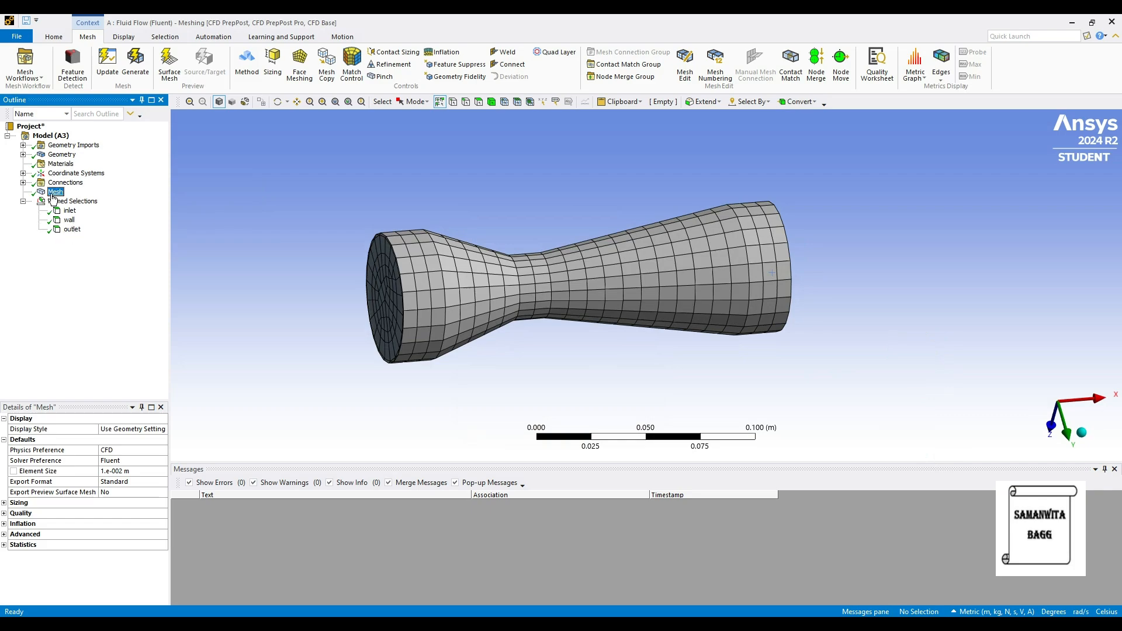
pyautogui.click(107, 62)
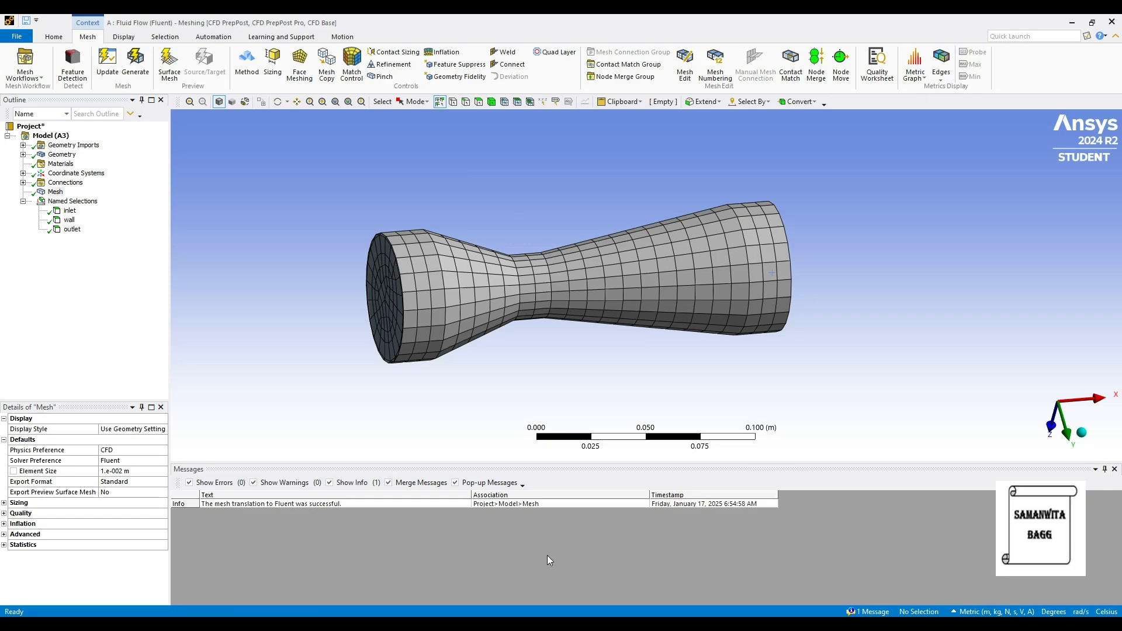
pyautogui.click(1113, 24)
pyautogui.hotkey('alt', 'F4')
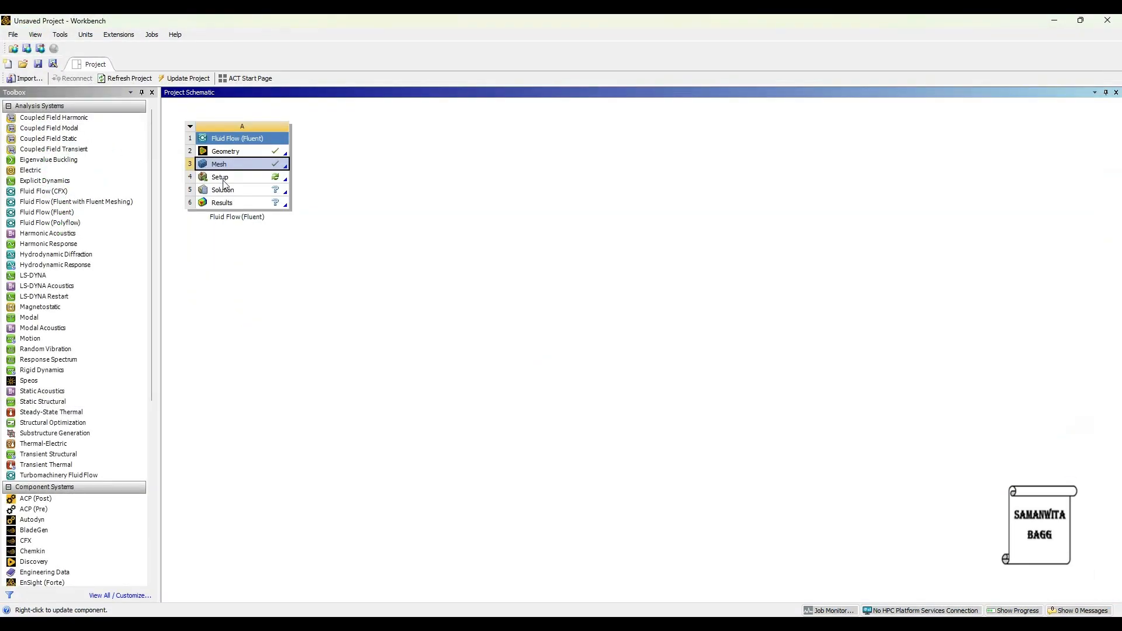
# - Start Fluent from the Setup cell and enable gravity with a Y acceleration of 9.81 m/s²
pyautogui.doubleClick(222, 178)
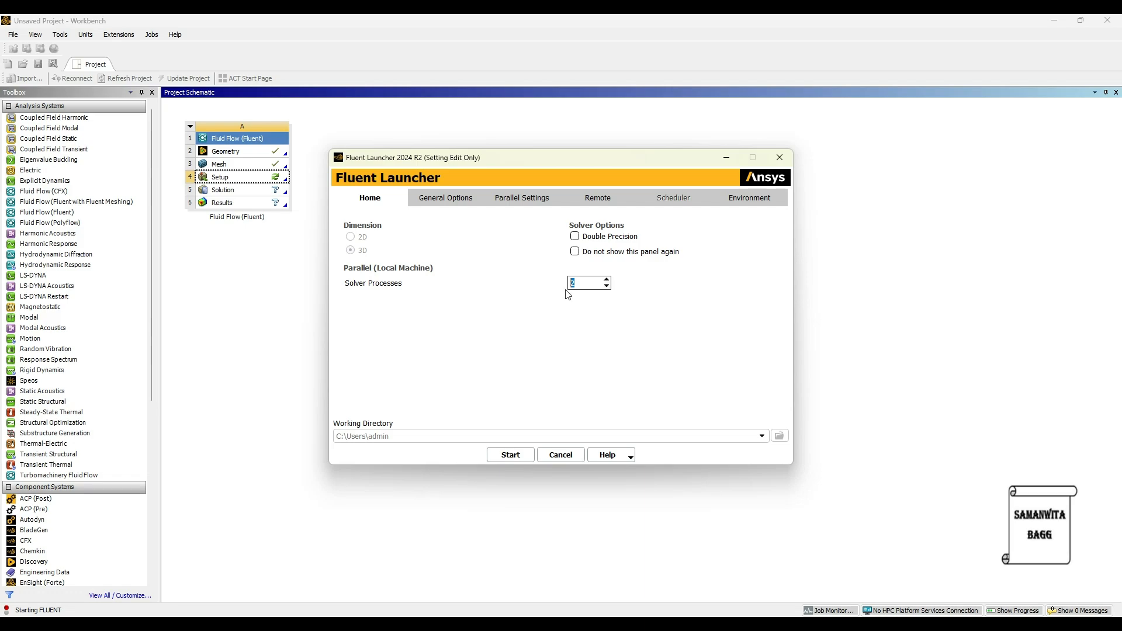
pyautogui.click(522, 457)
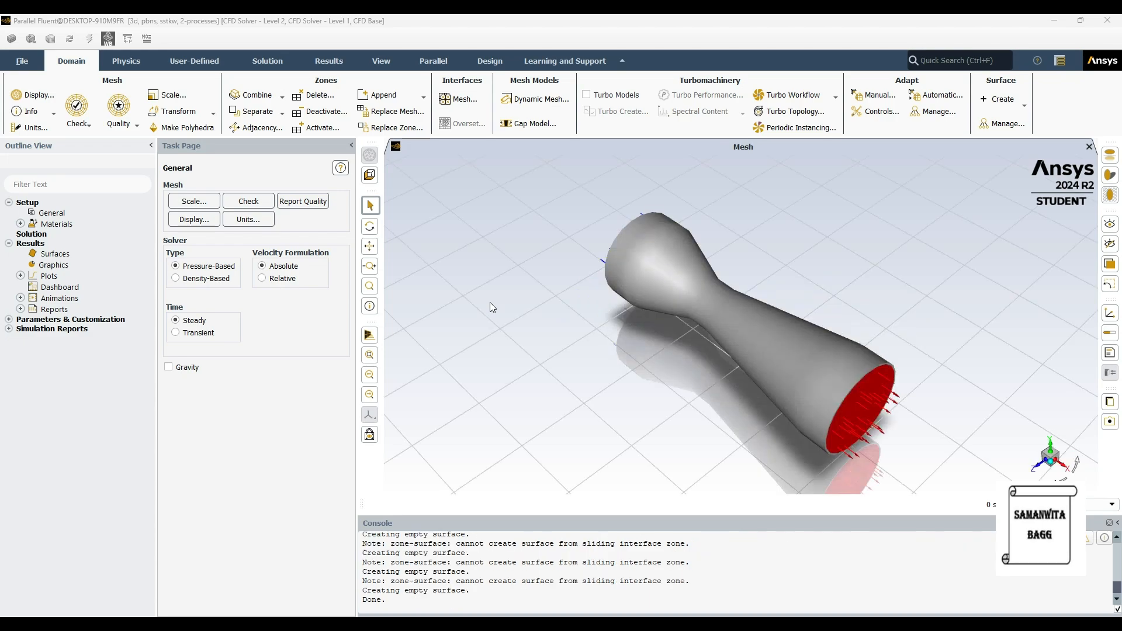
pyautogui.click(169, 366)
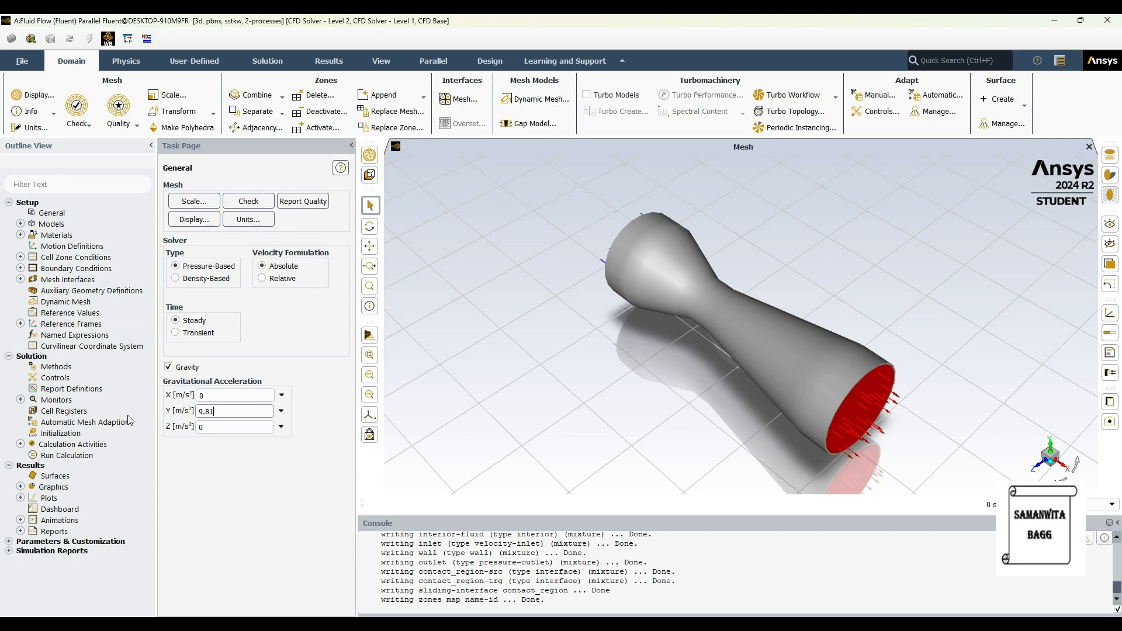
# - Copy water-liquid (h2o<l>) from the Fluent database into the project's fluid materials
pyautogui.click(21, 235)
pyautogui.doubleClick(67, 246)
pyautogui.doubleClick(70, 257)
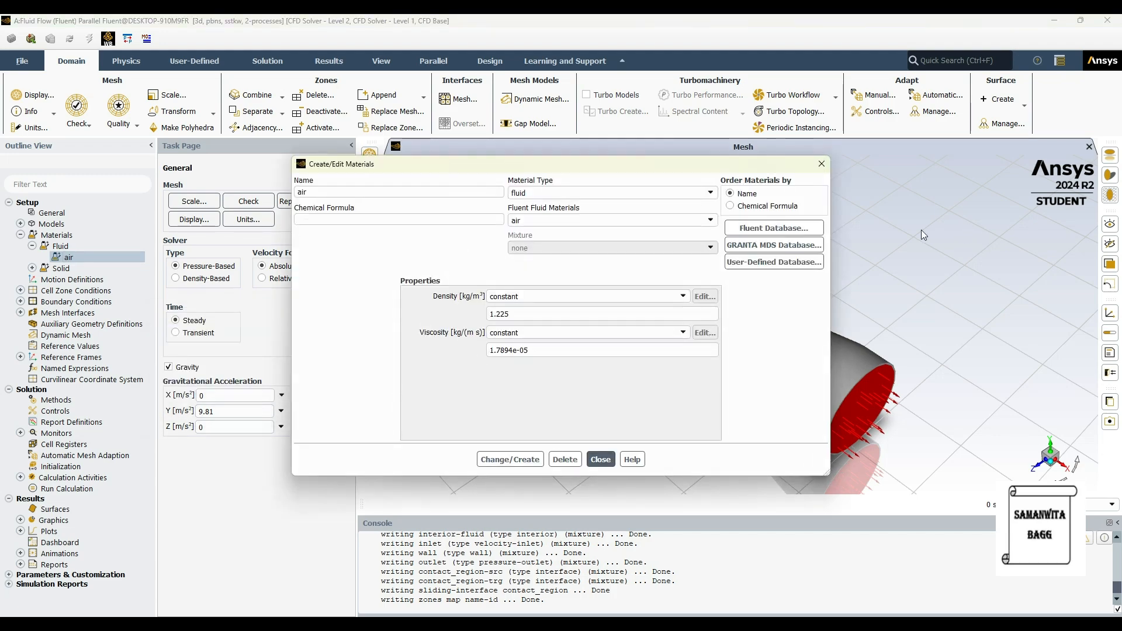
pyautogui.click(772, 228)
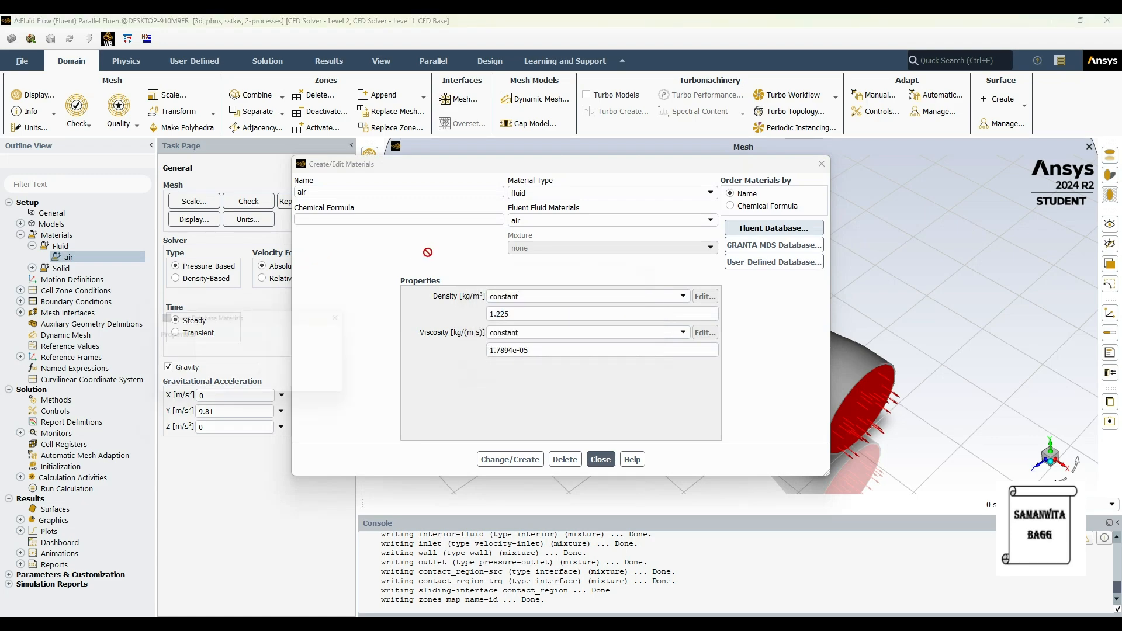
pyautogui.moveTo(363, 367); pyautogui.dragTo(359, 410)
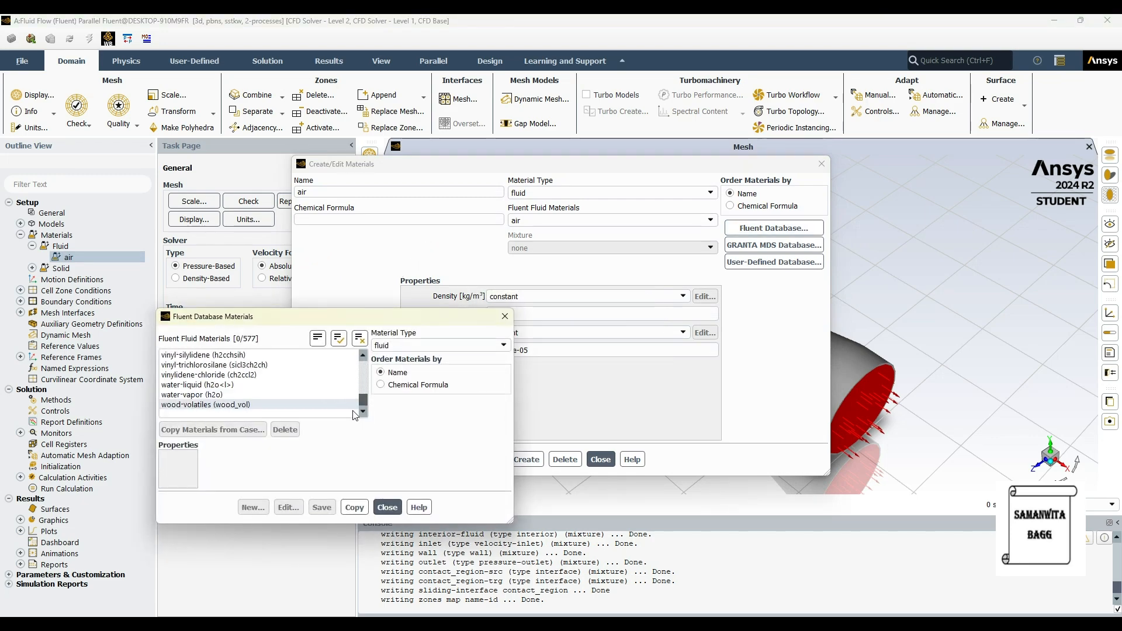
pyautogui.click(202, 384)
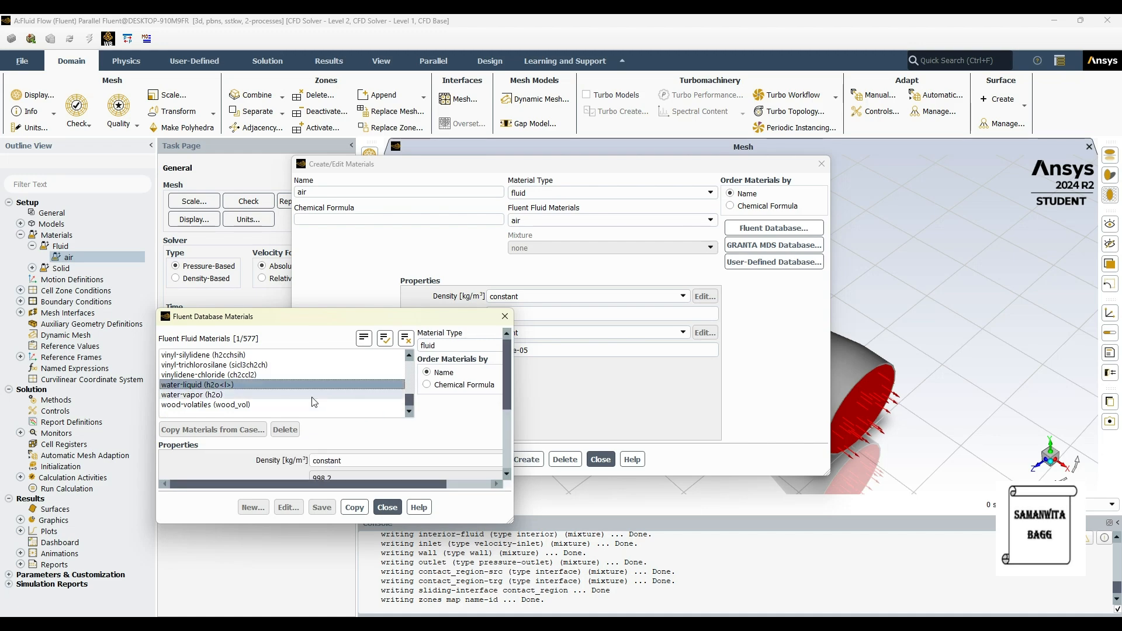
pyautogui.click(580, 465)
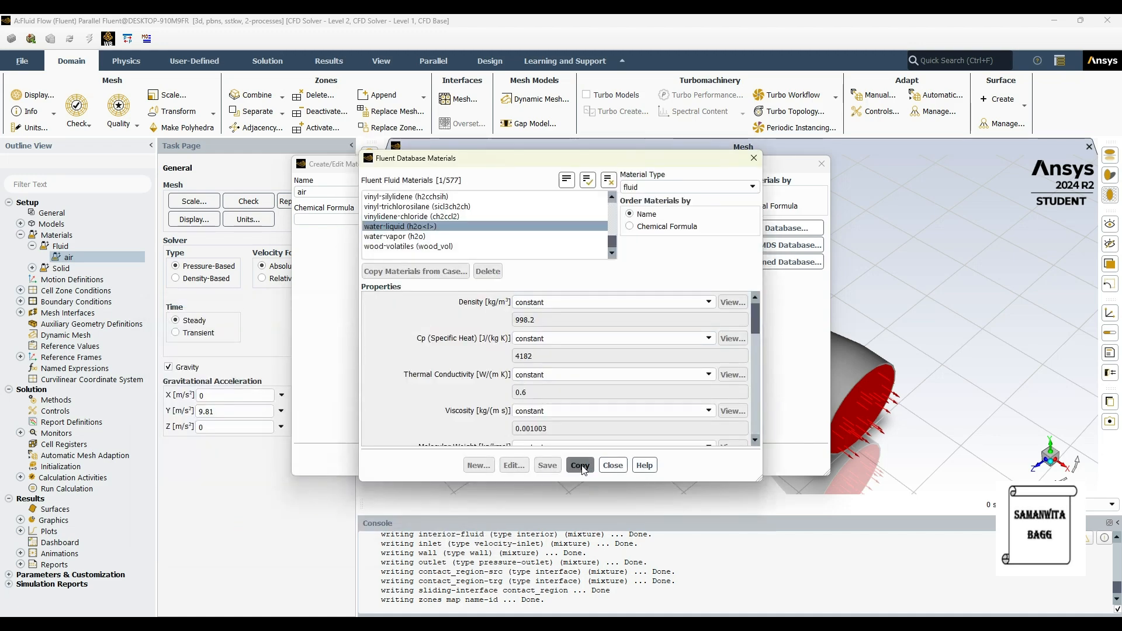
pyautogui.click(613, 466)
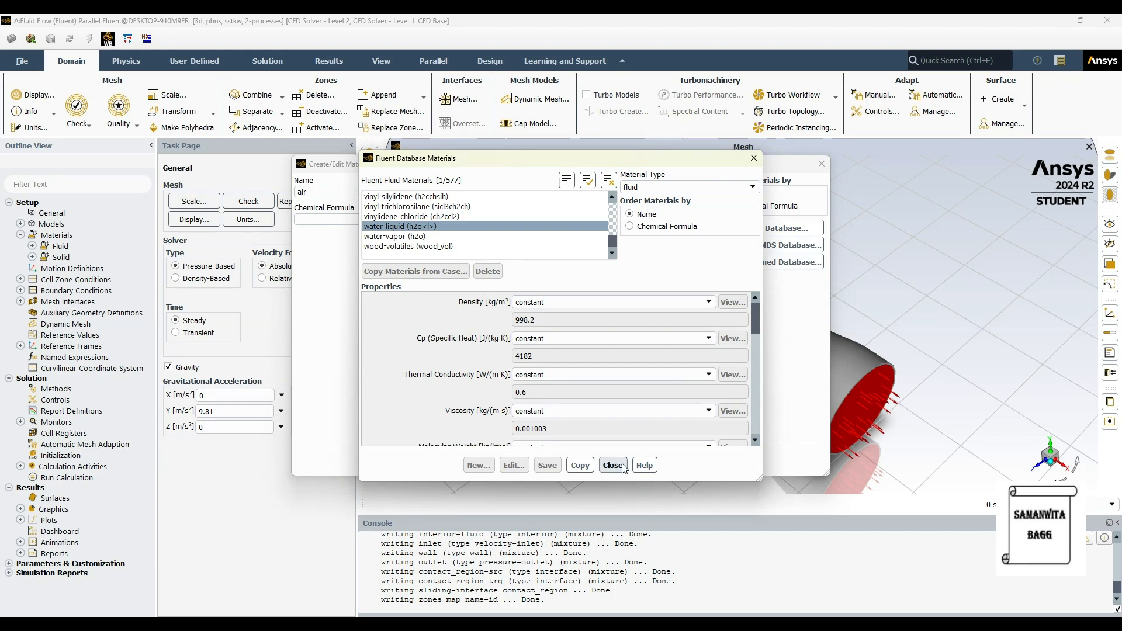
pyautogui.click(612, 465)
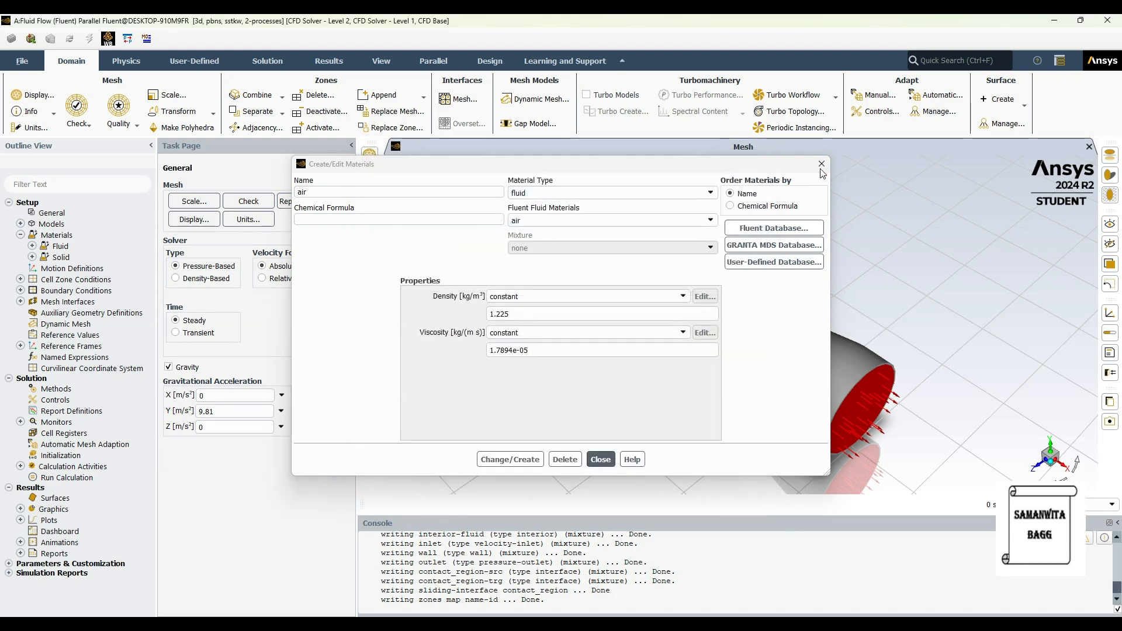
pyautogui.click(821, 166)
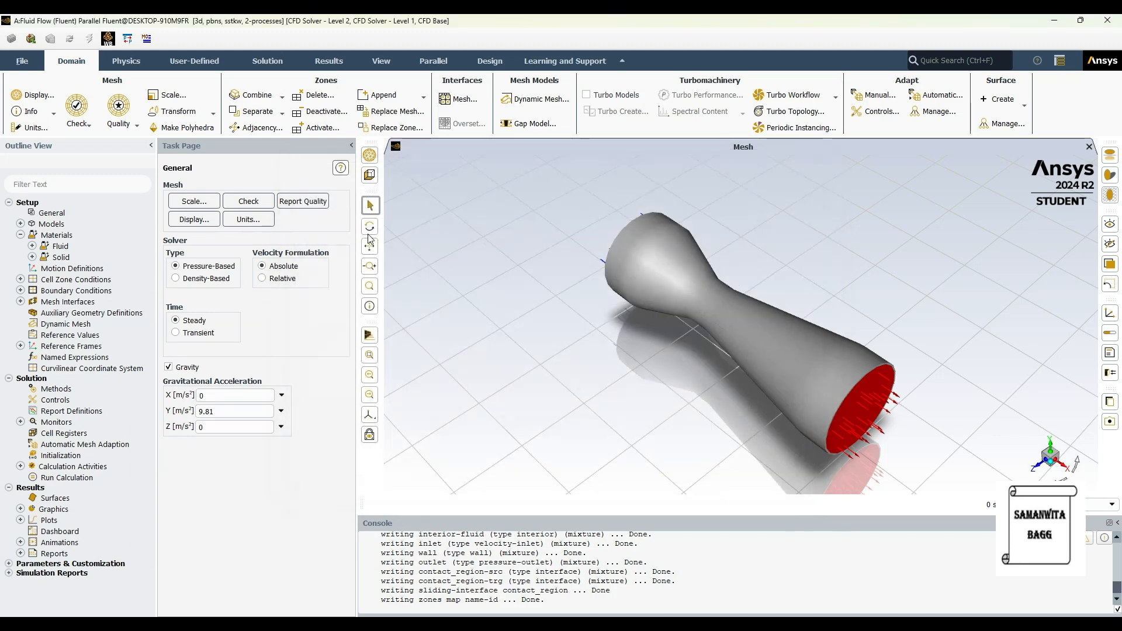
# - Copy steel from the Fluent database into the project's solid materials
pyautogui.click(32, 257)
pyautogui.doubleClick(77, 268)
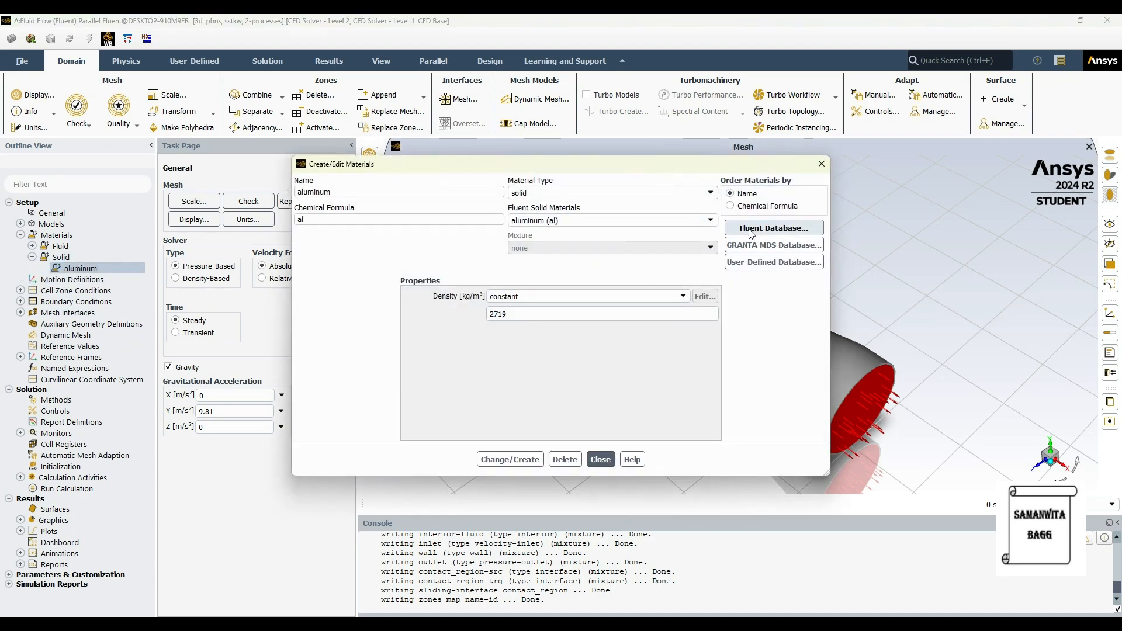
pyautogui.click(738, 235)
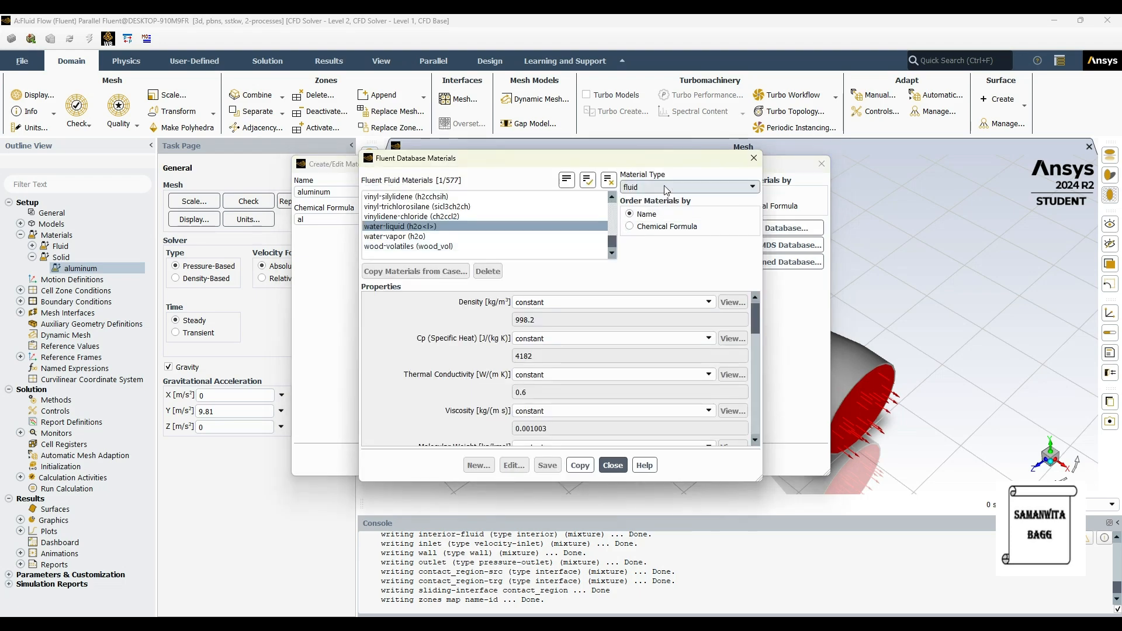
pyautogui.click(650, 188)
pyautogui.click(672, 208)
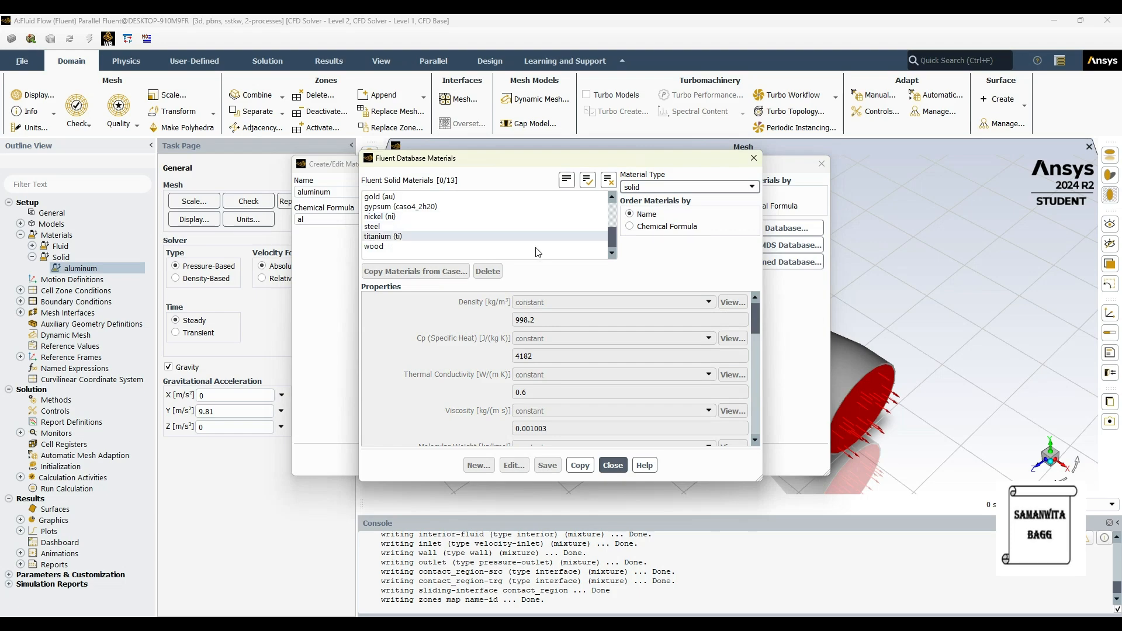
pyautogui.click(381, 226)
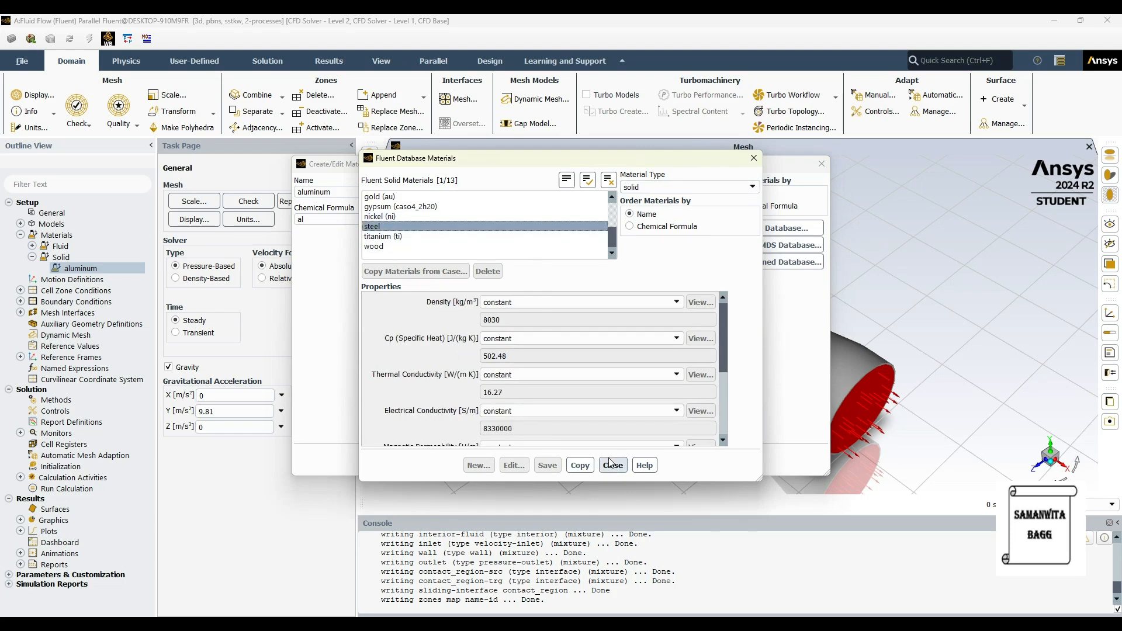
pyautogui.click(586, 467)
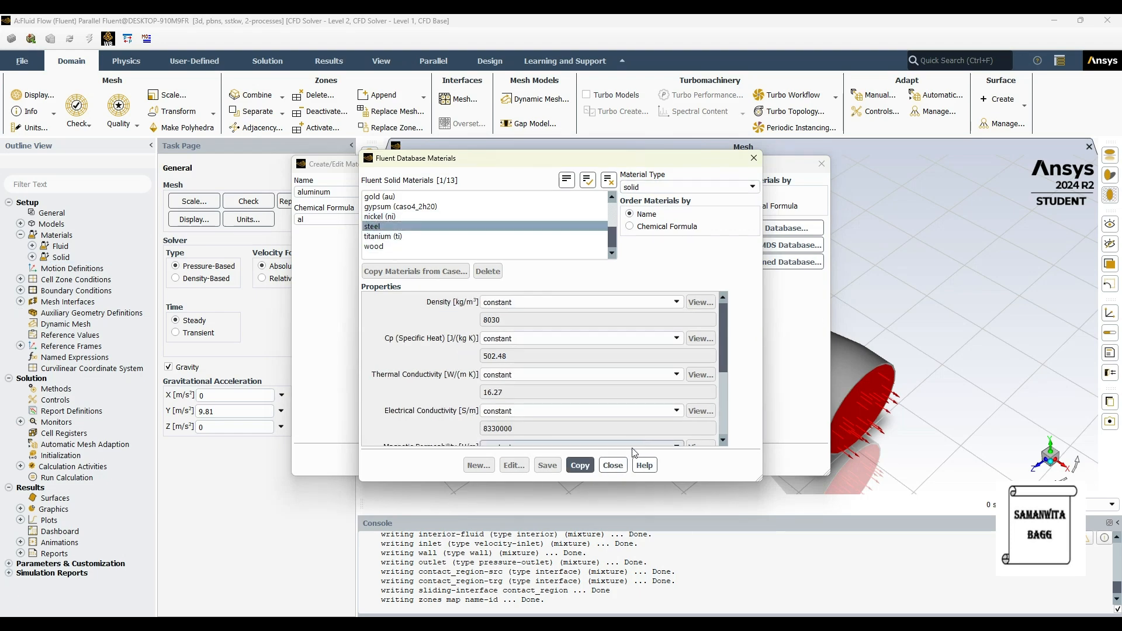
pyautogui.click(613, 465)
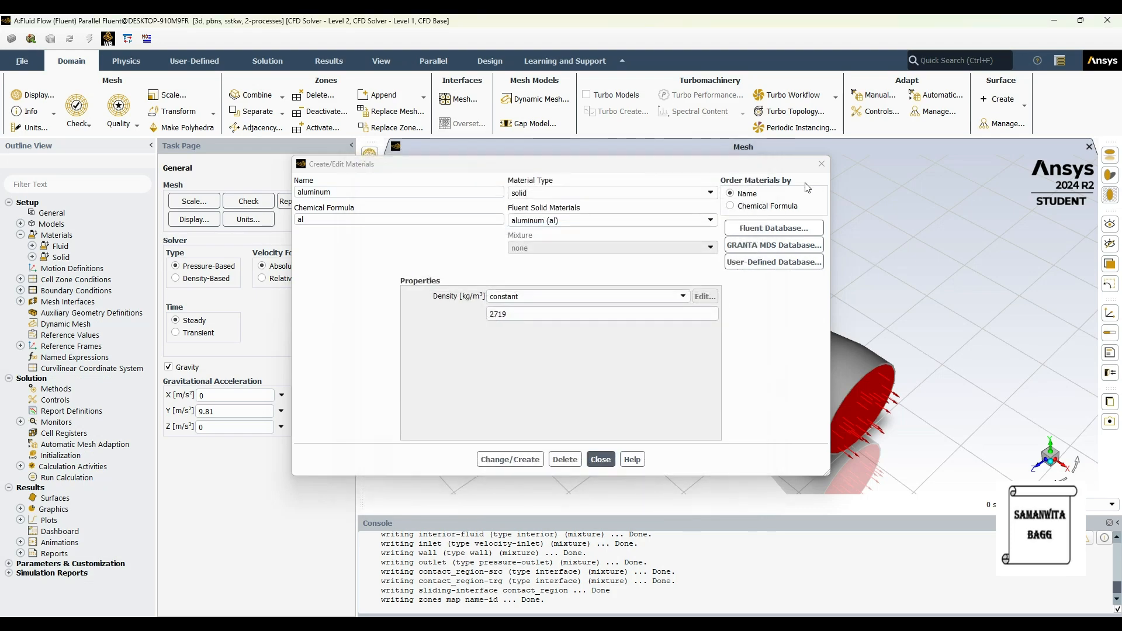
pyautogui.click(600, 459)
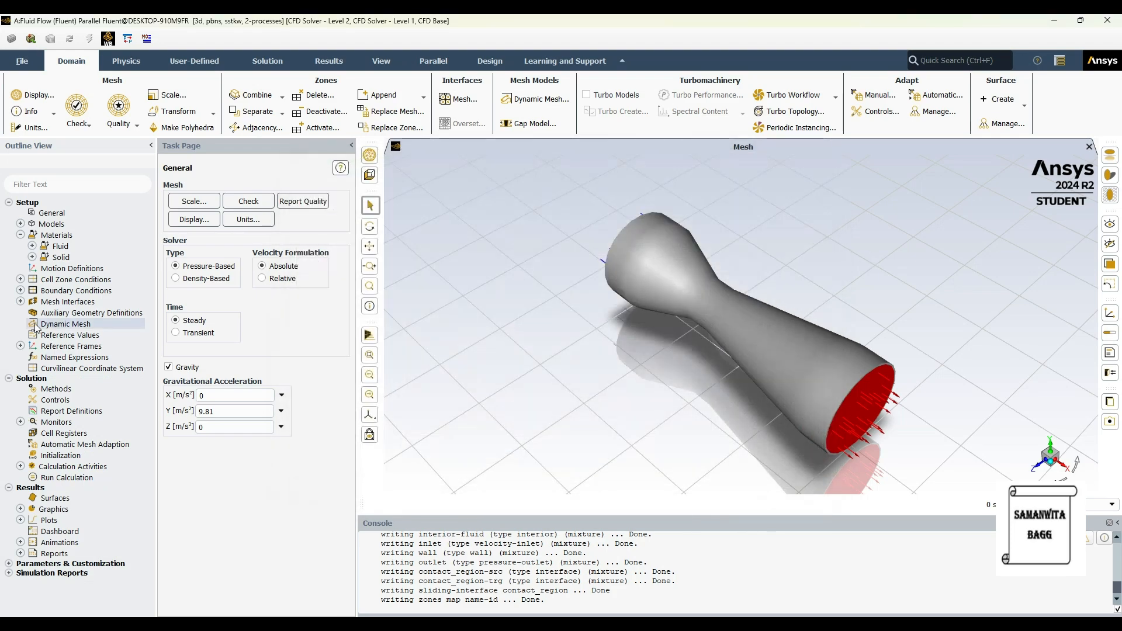
# - Assign water-liquid as the material of the fluid cell zone and apply the change
pyautogui.click(21, 235)
pyautogui.click(20, 257)
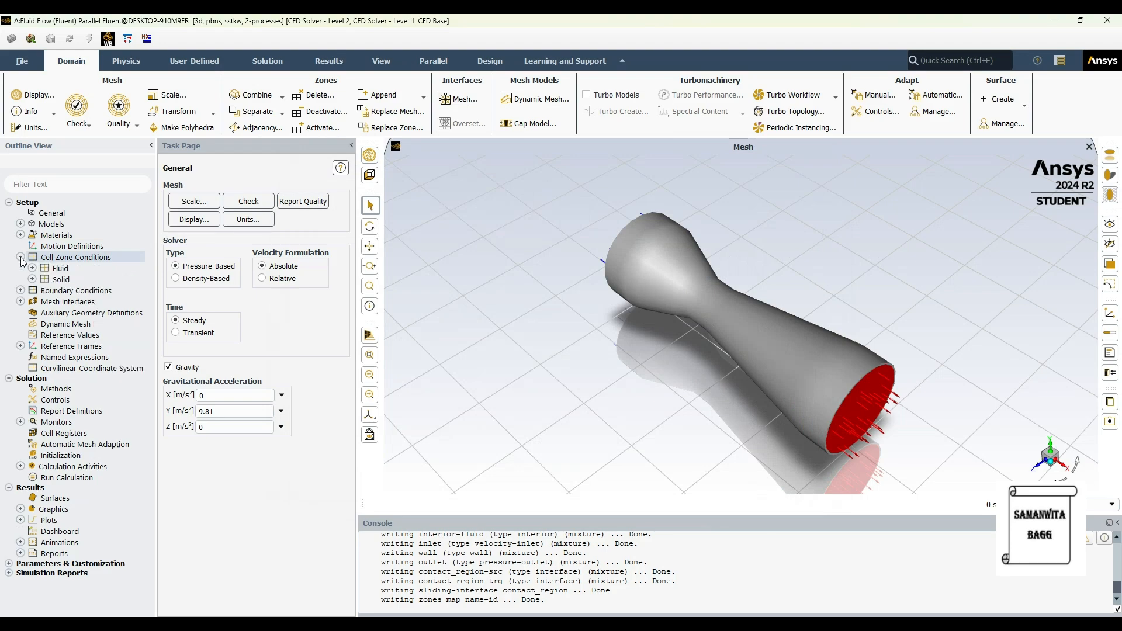
pyautogui.click(32, 268)
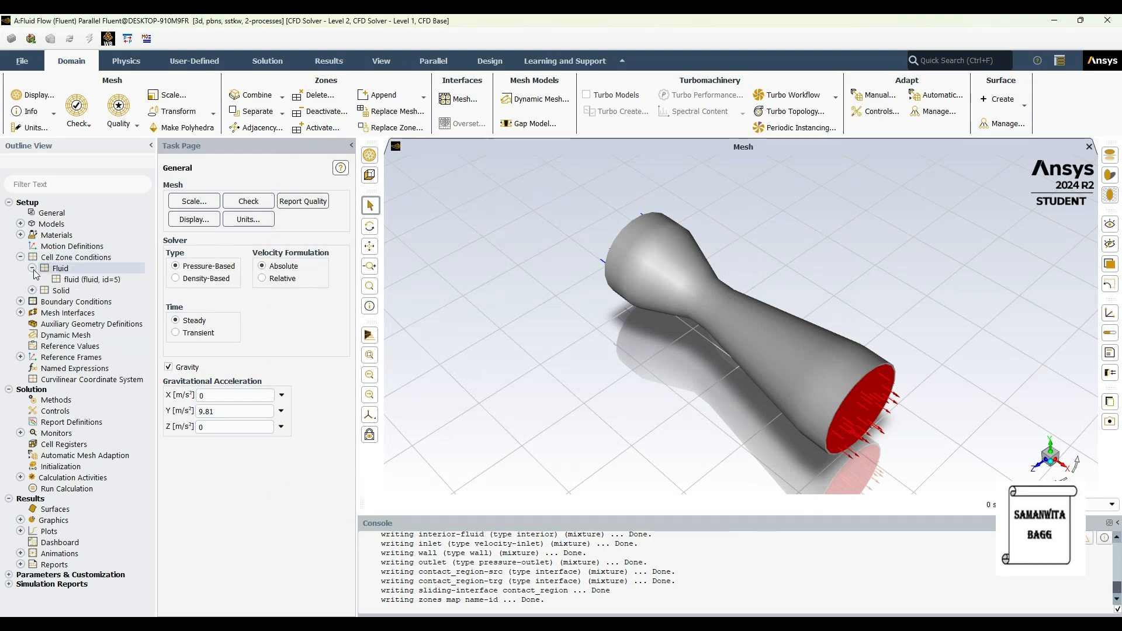
pyautogui.doubleClick(82, 280)
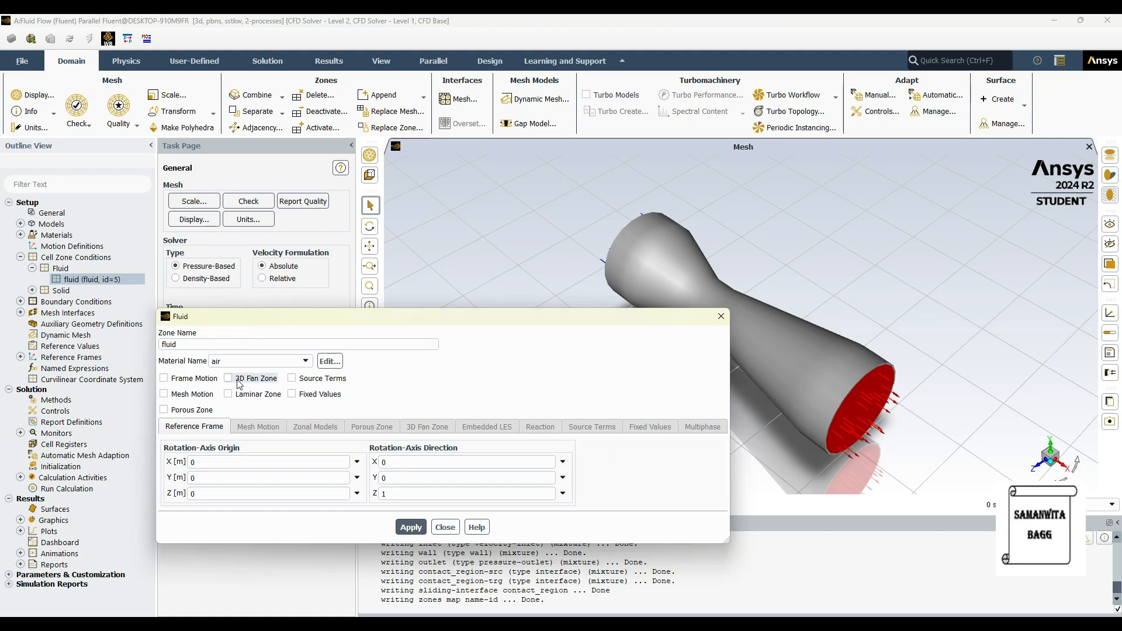
pyautogui.click(283, 367)
pyautogui.click(261, 380)
pyautogui.click(411, 527)
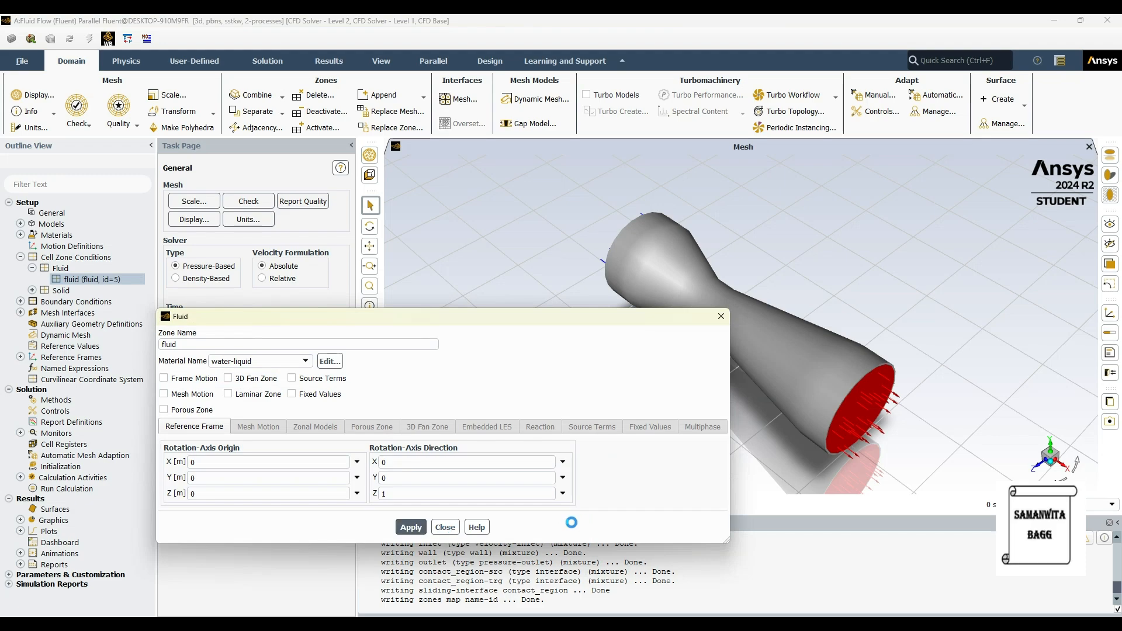
pyautogui.click(446, 527)
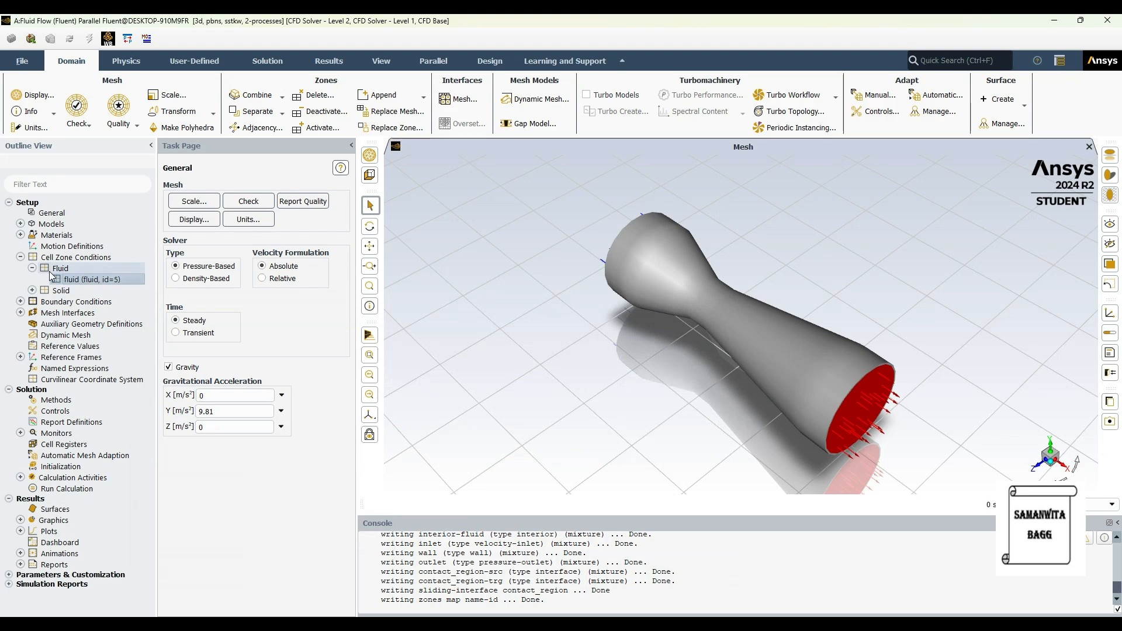
# - Assign steel as the material of the pipe solid cell zone and apply the change
pyautogui.click(33, 268)
pyautogui.click(32, 280)
pyautogui.click(92, 291)
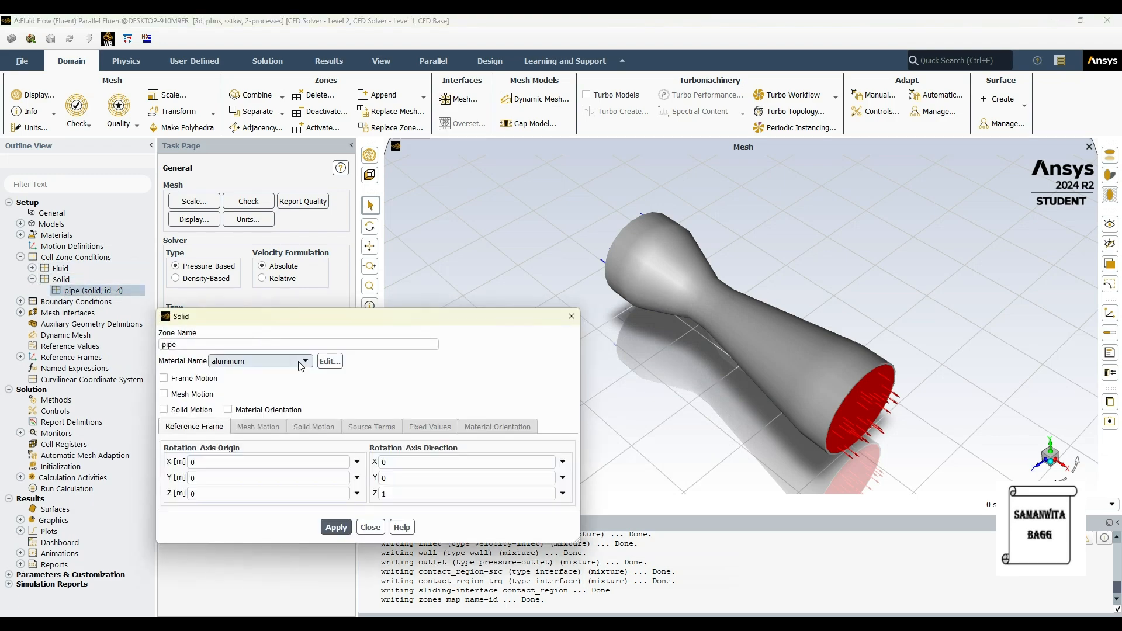
pyautogui.click(298, 361)
pyautogui.click(221, 373)
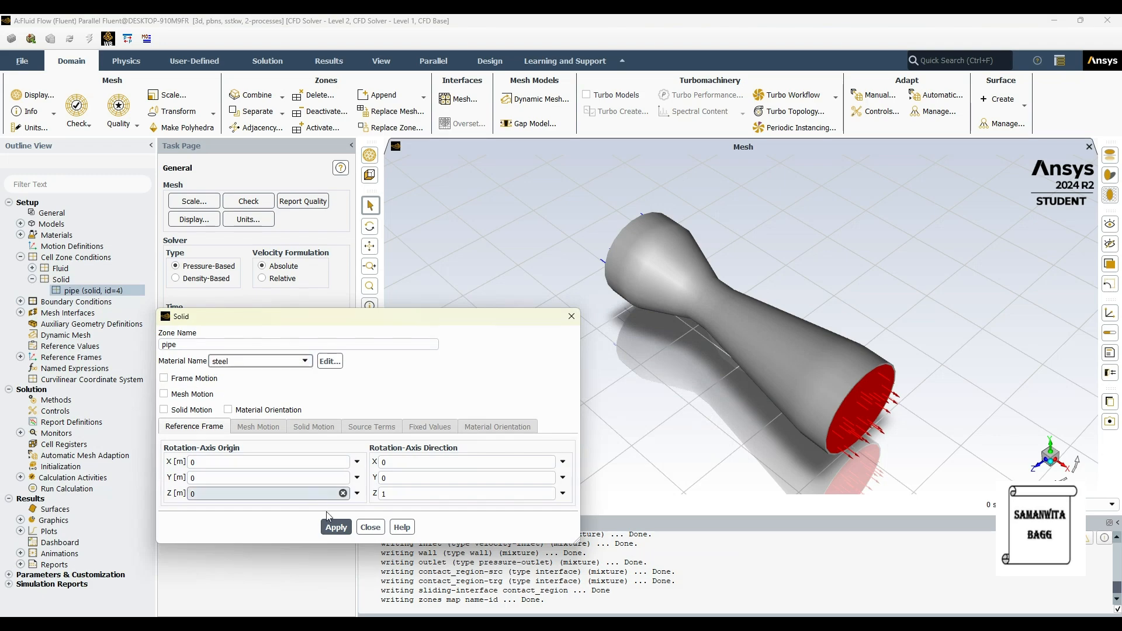
pyautogui.click(337, 527)
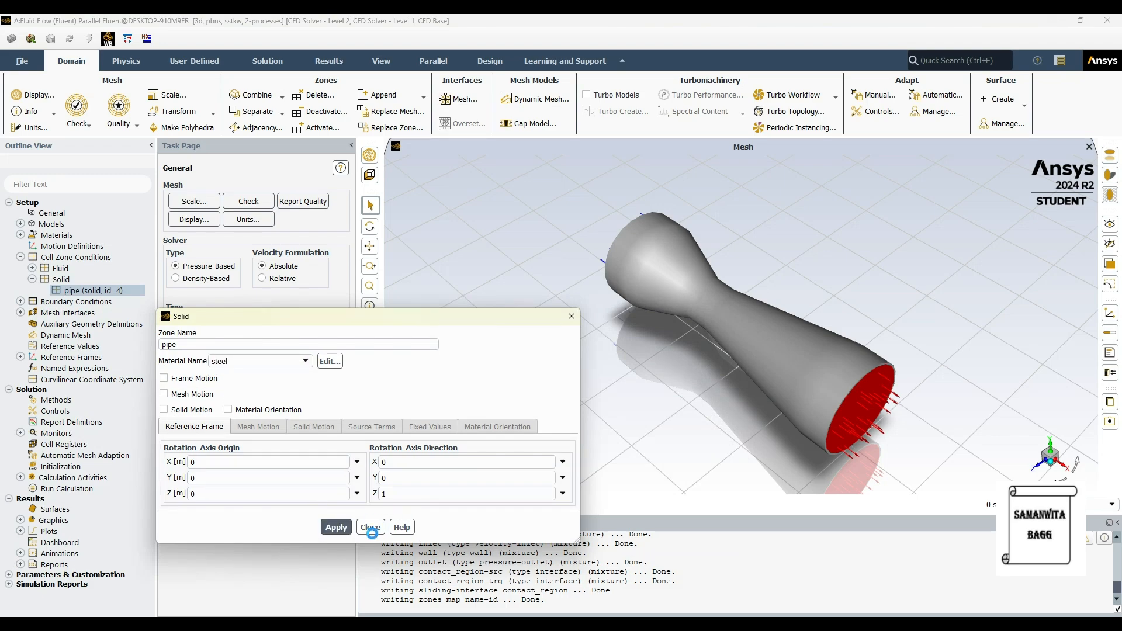
pyautogui.click(372, 531)
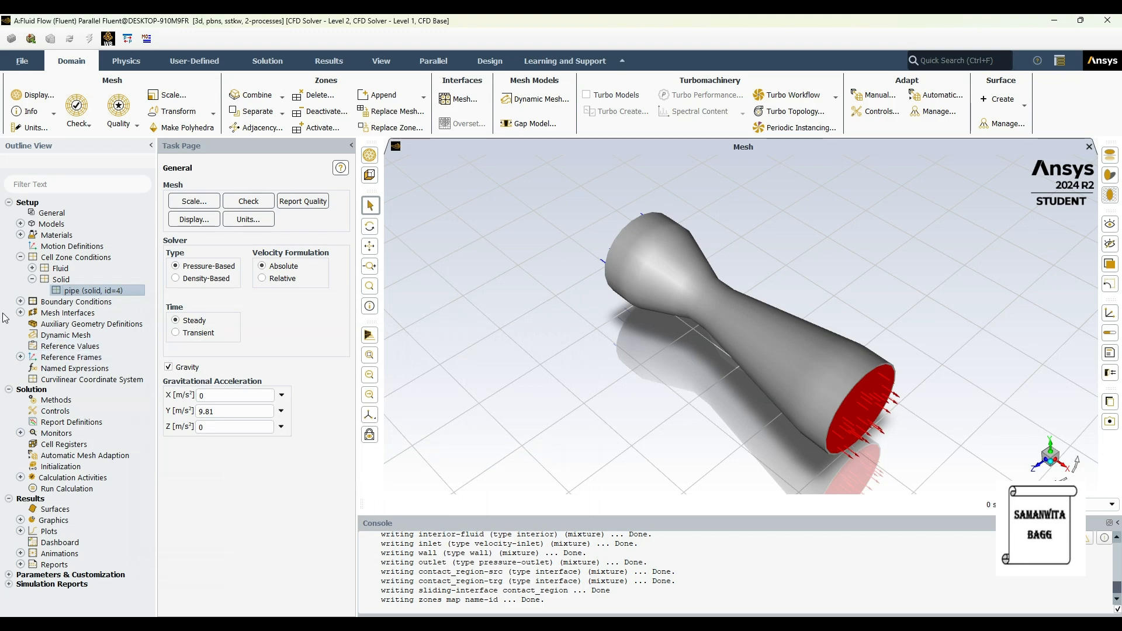
# - Set the velocity magnitude of the inlet boundary condition to 2.2 m/s and apply it
pyautogui.click(20, 257)
pyautogui.click(21, 268)
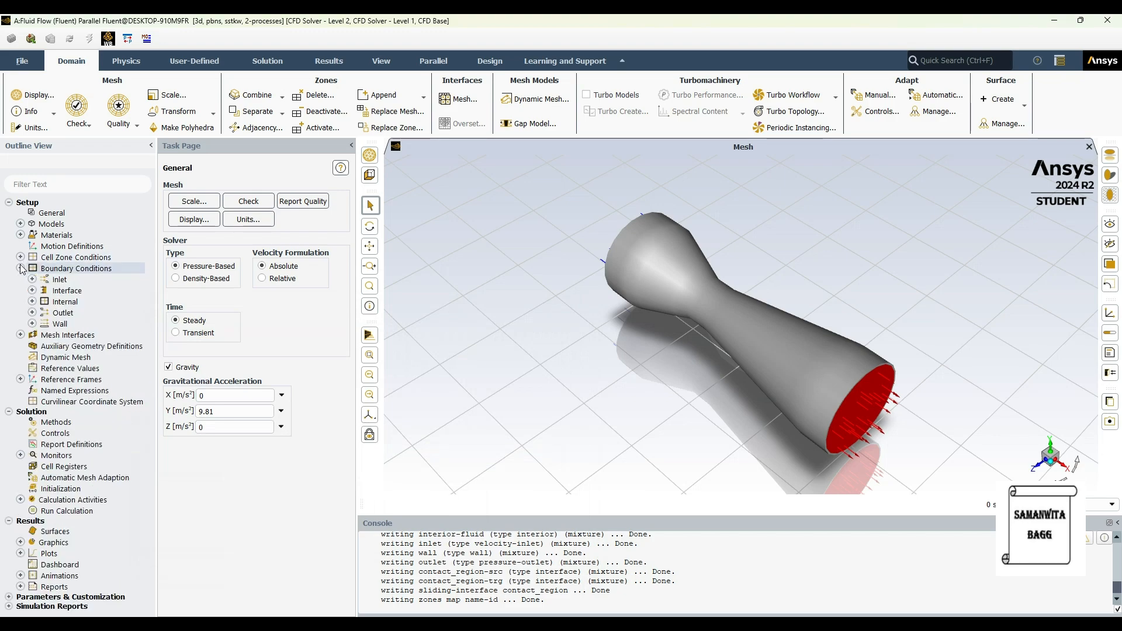
pyautogui.click(31, 280)
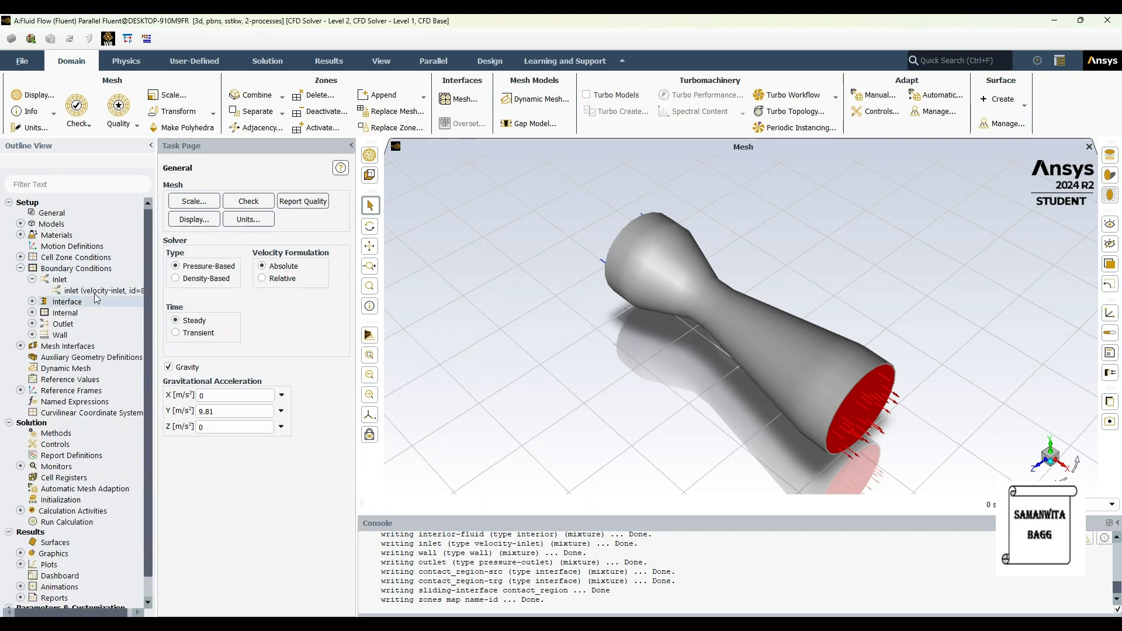
pyautogui.doubleClick(102, 291)
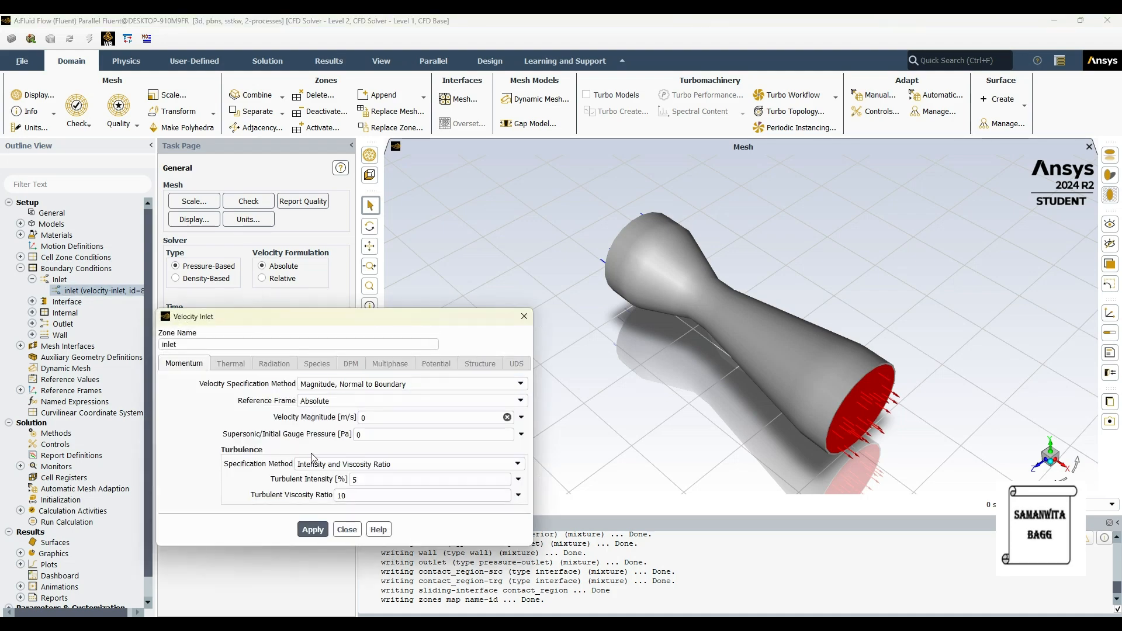
pyautogui.doubleClick(370, 419)
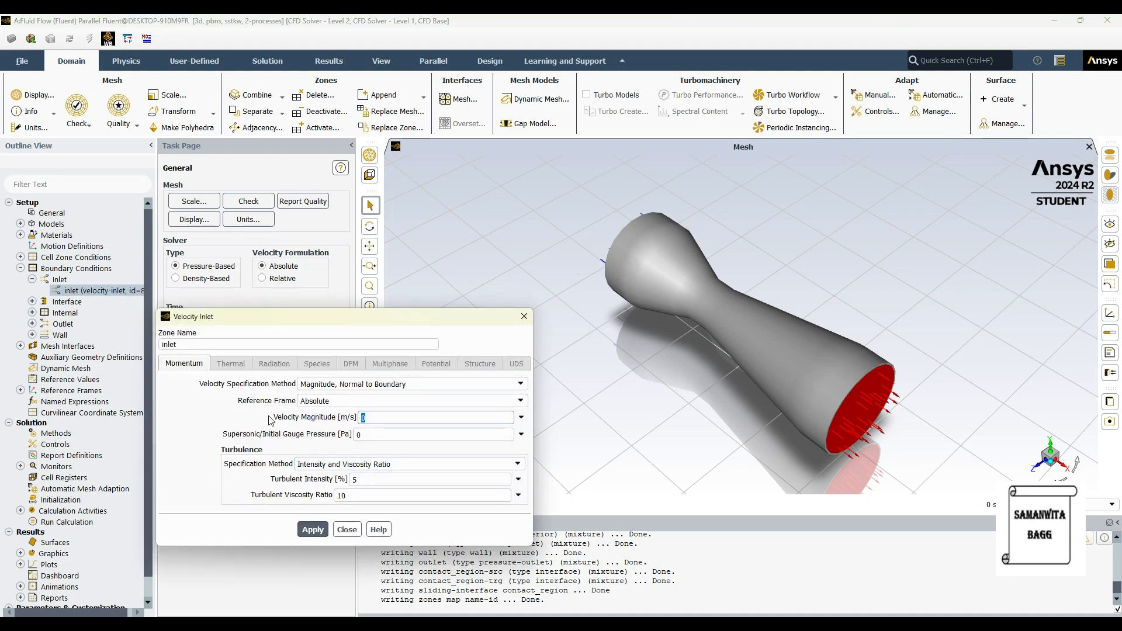
pyautogui.click(304, 529)
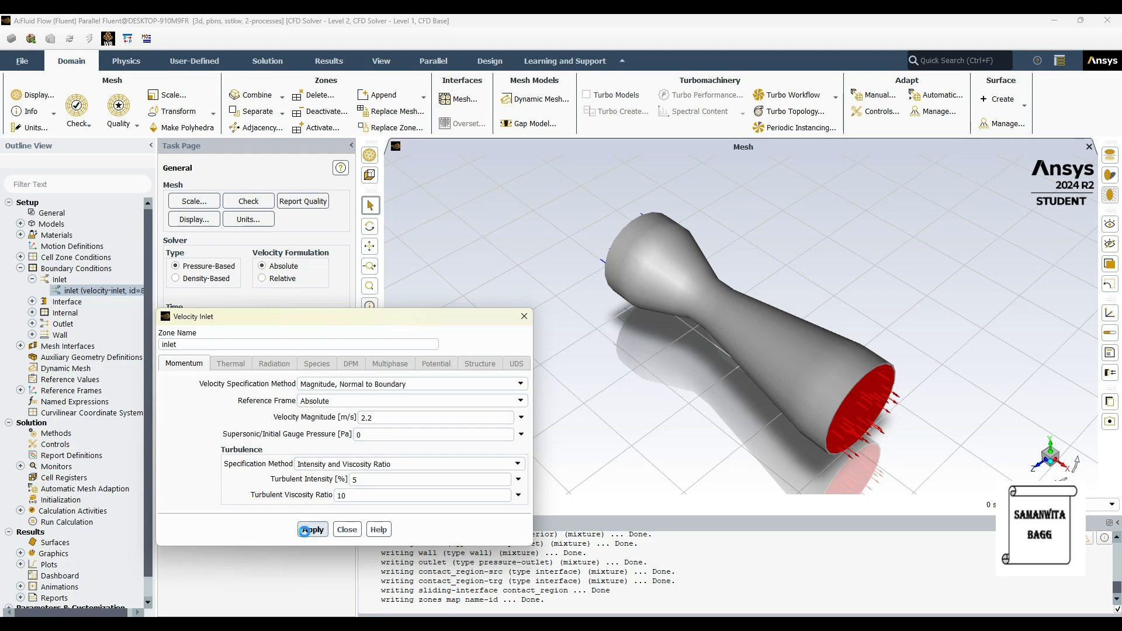
pyautogui.click(349, 530)
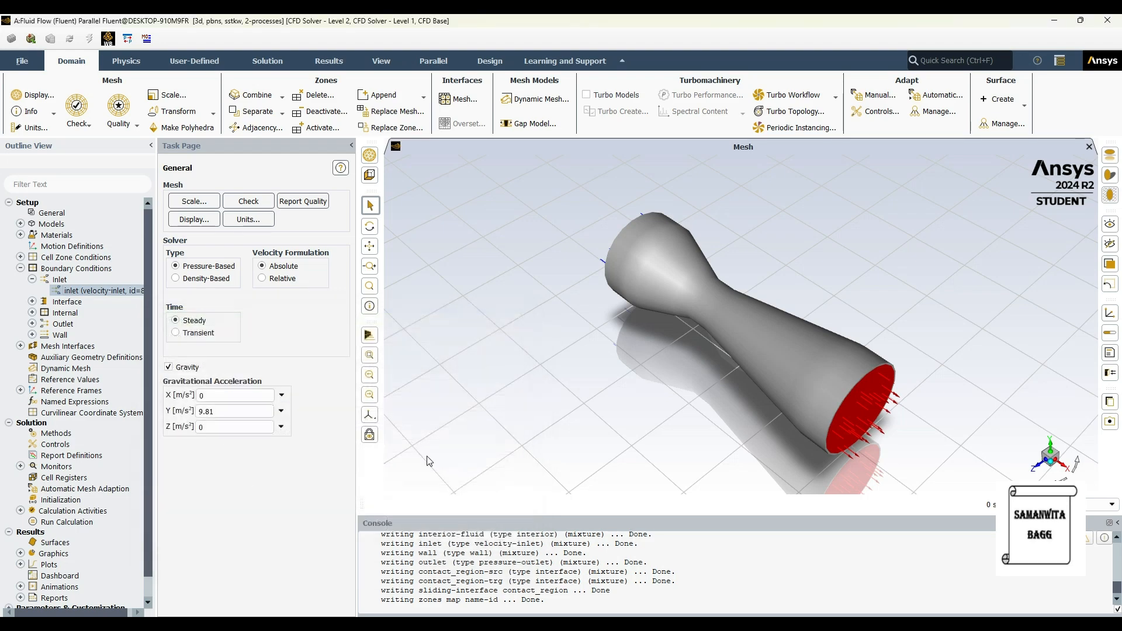
# - Compute the reference values from the inlet and set the reference zone to fluid
pyautogui.click(21, 269)
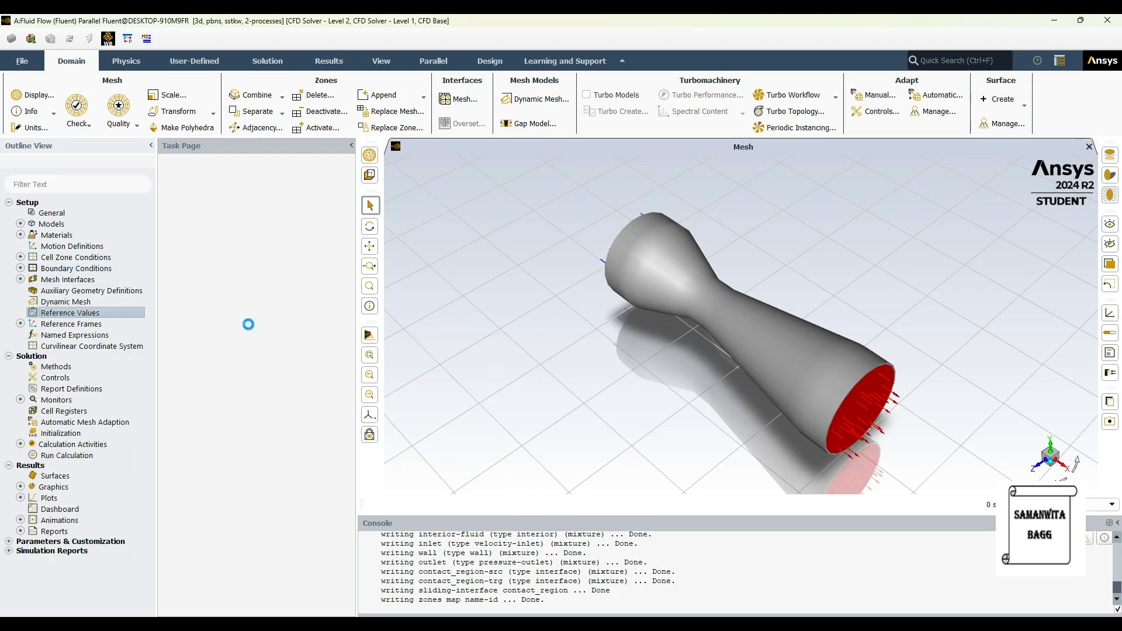
pyautogui.click(275, 198)
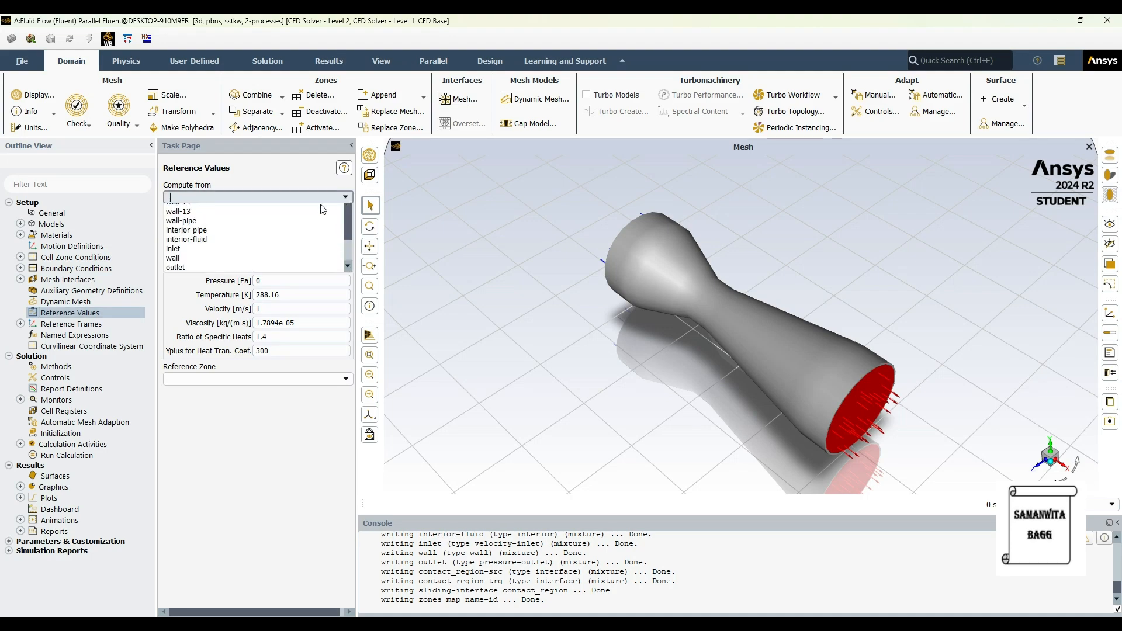
pyautogui.click(199, 275)
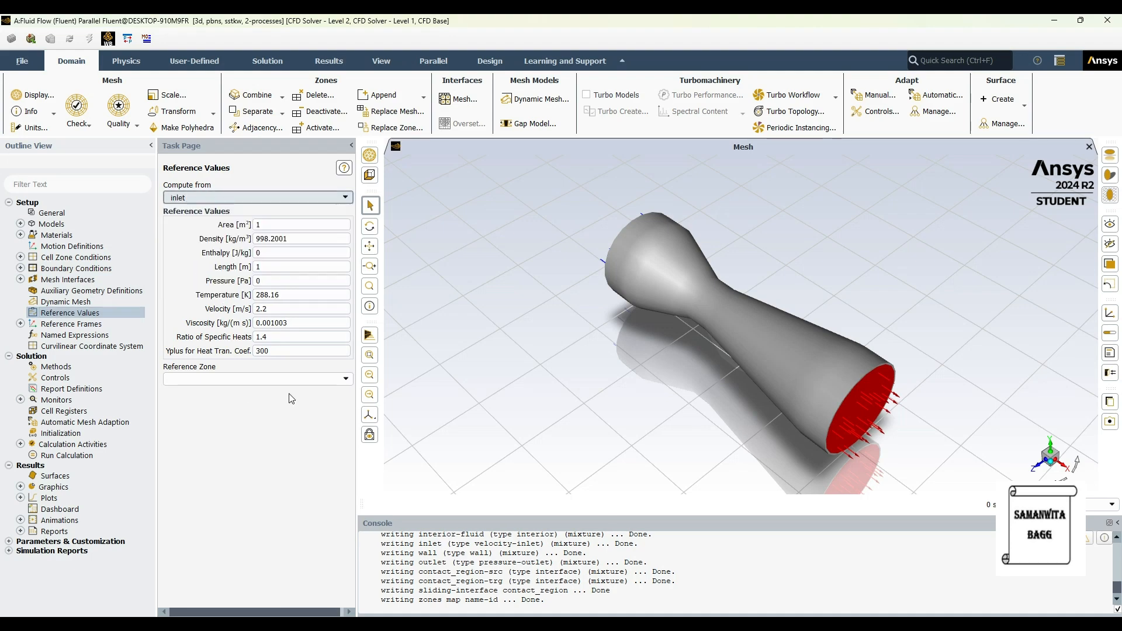
pyautogui.click(346, 379)
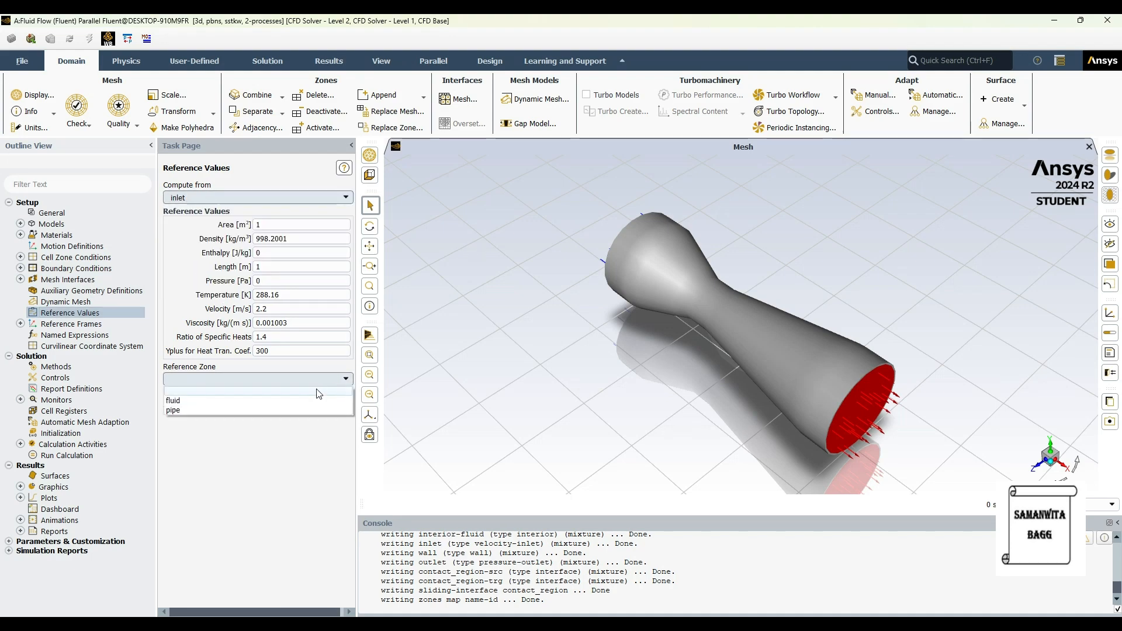
pyautogui.click(215, 402)
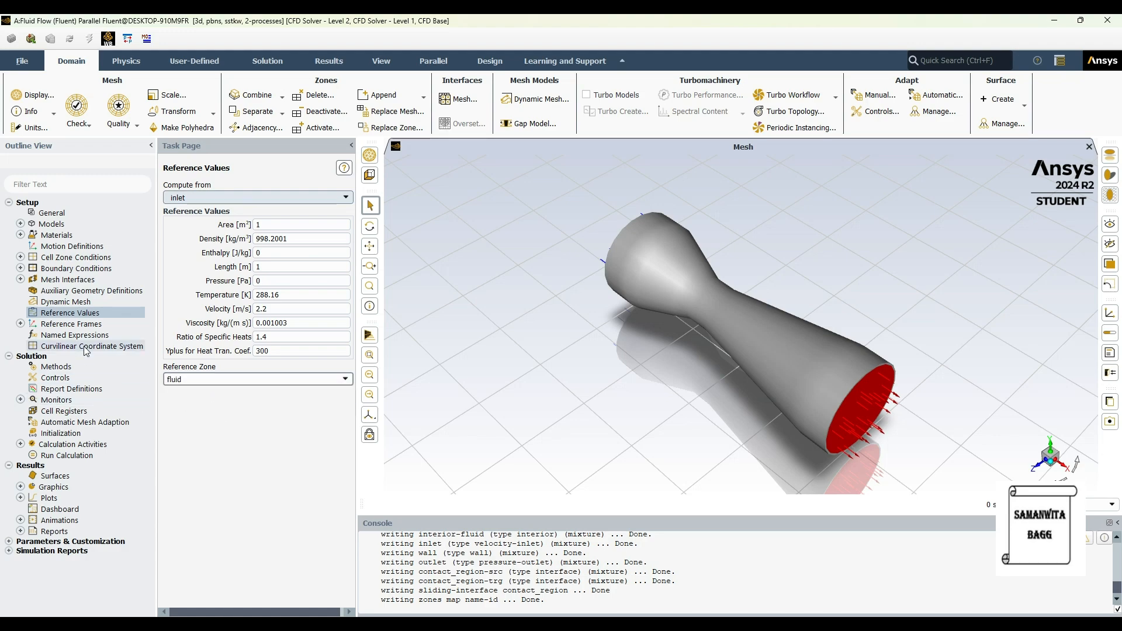
# - Initialize the solution with Standard Initialization computed from the inlet
pyautogui.click(89, 434)
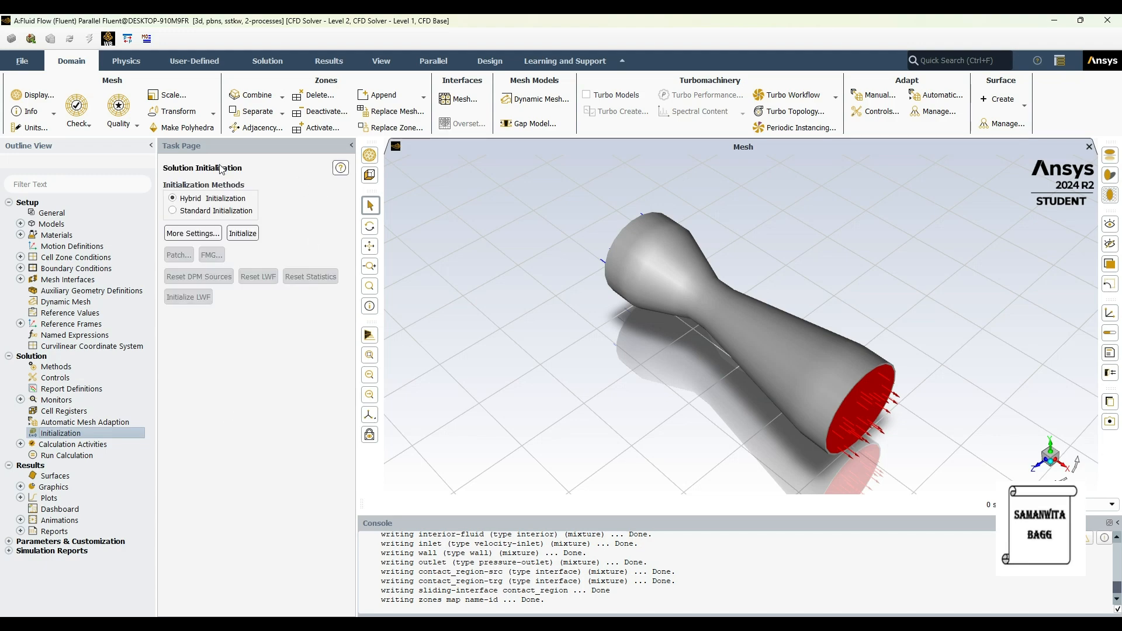
pyautogui.click(172, 211)
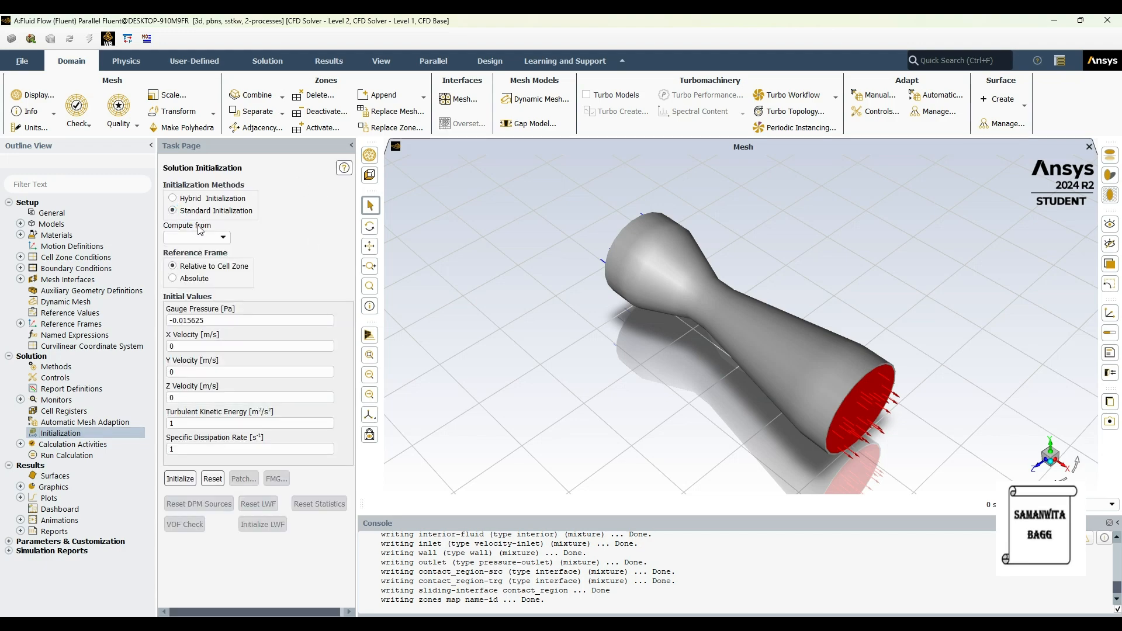
pyautogui.click(221, 237)
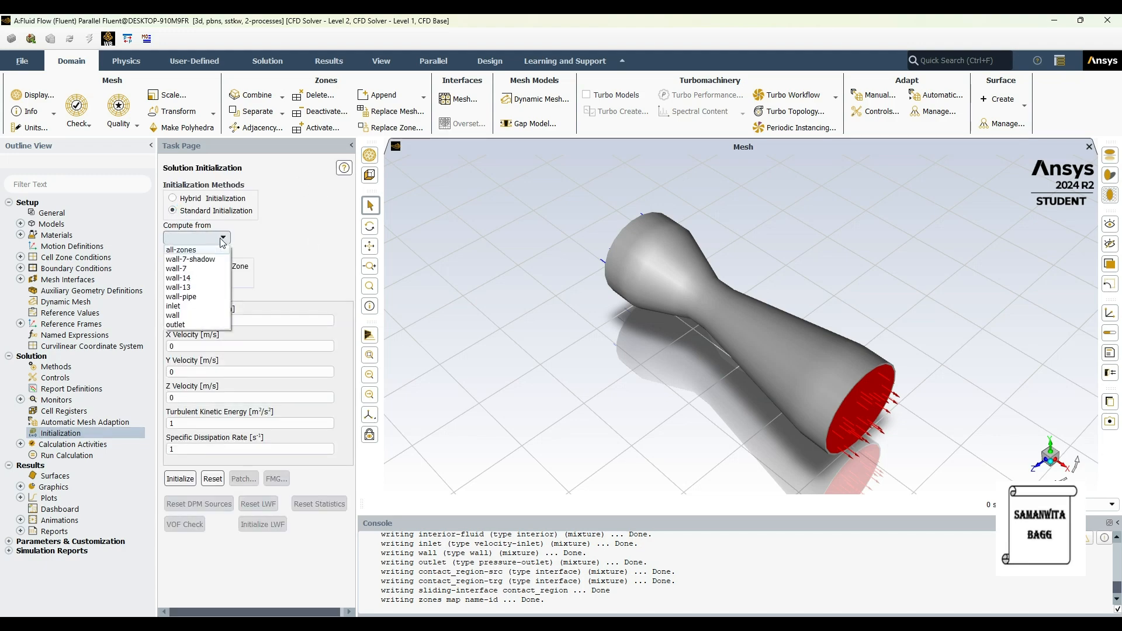
pyautogui.click(211, 306)
pyautogui.click(180, 478)
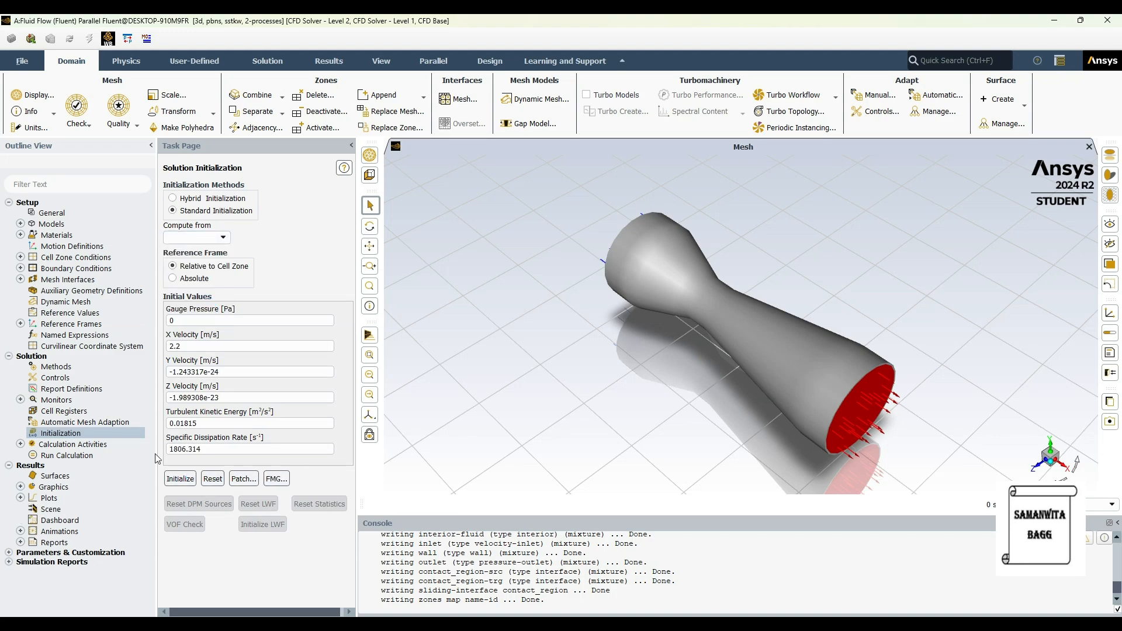
# - Configure autosave to save the data file every 20 iterations
pyautogui.click(20, 444)
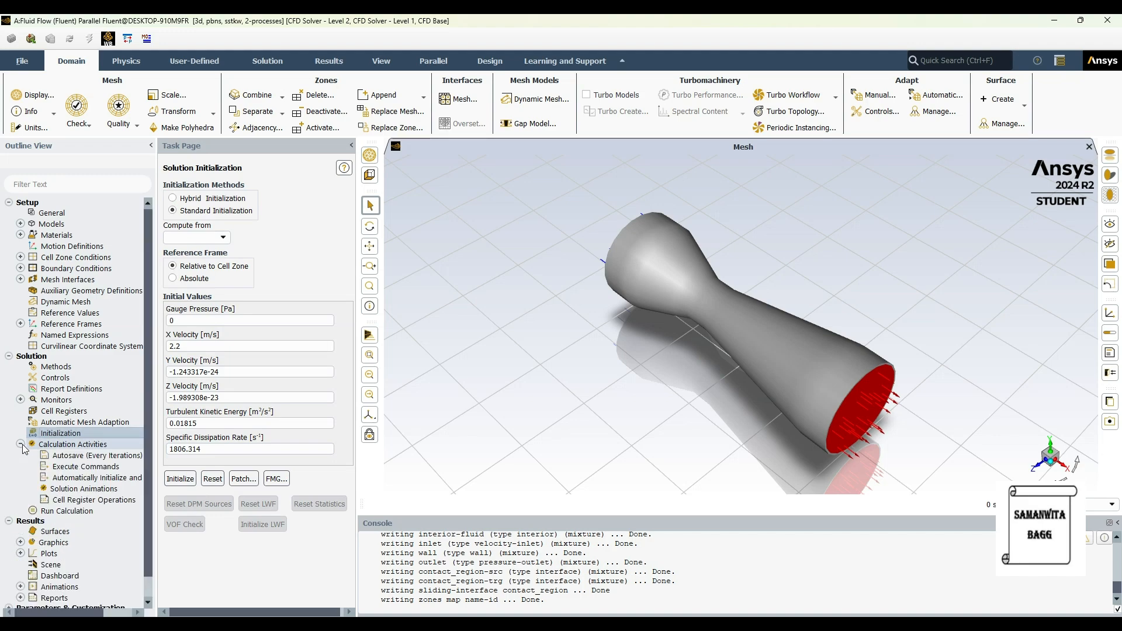
pyautogui.click(72, 445)
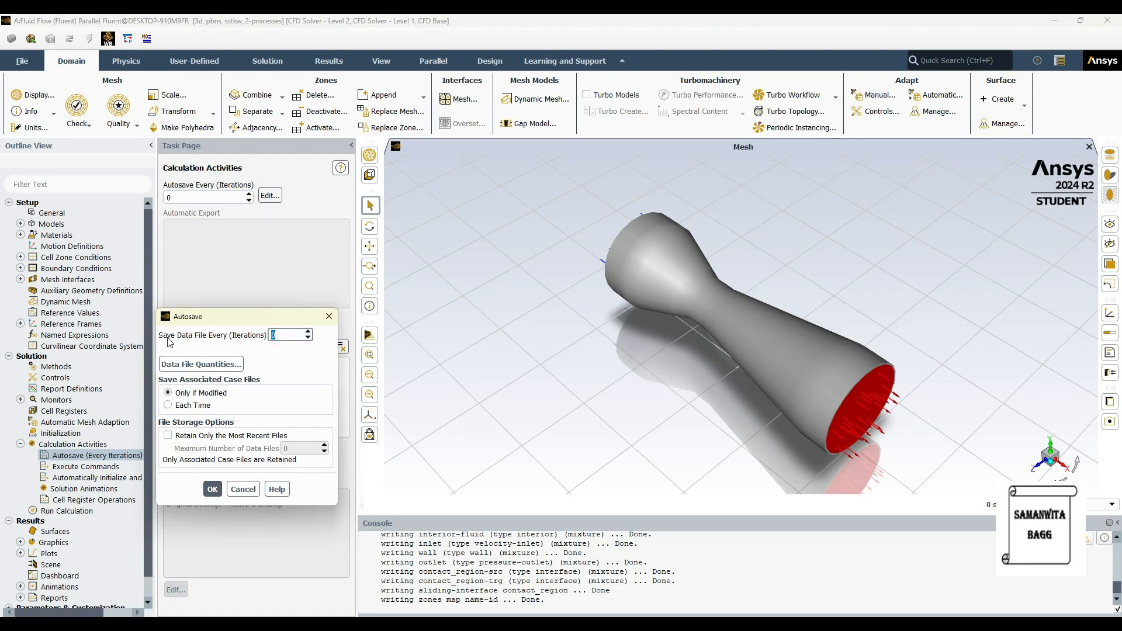
pyautogui.click(212, 489)
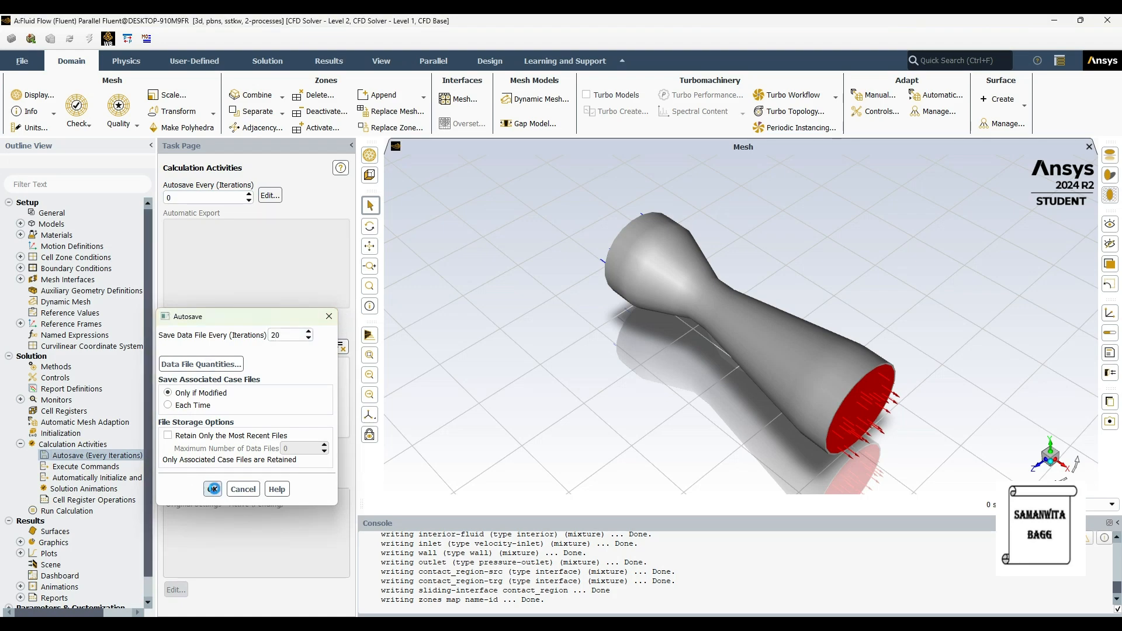
pyautogui.click(21, 444)
# - Set the number of iterations to 200, run the calculation and dismiss the completion message
pyautogui.click(66, 455)
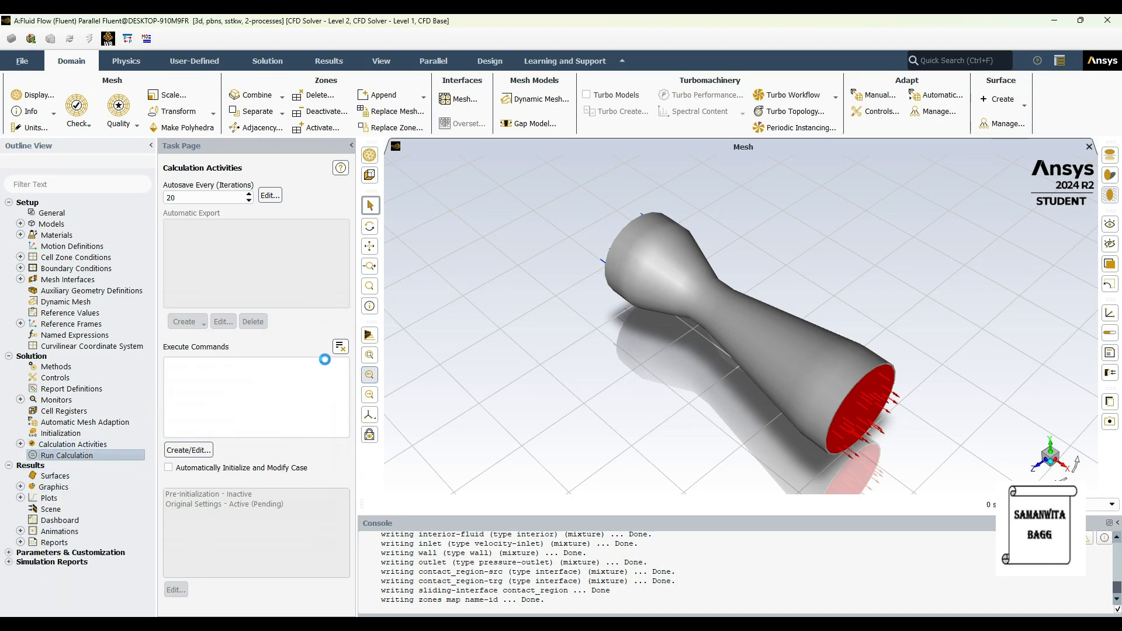
pyautogui.doubleClick(188, 325)
pyautogui.write('200')
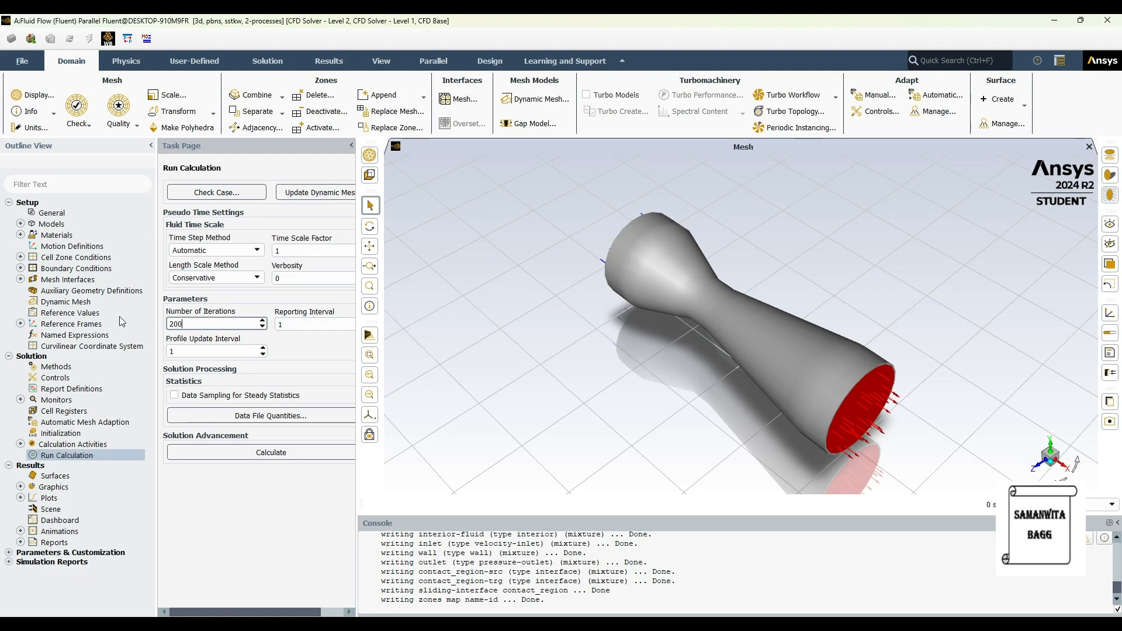
pyautogui.click(298, 454)
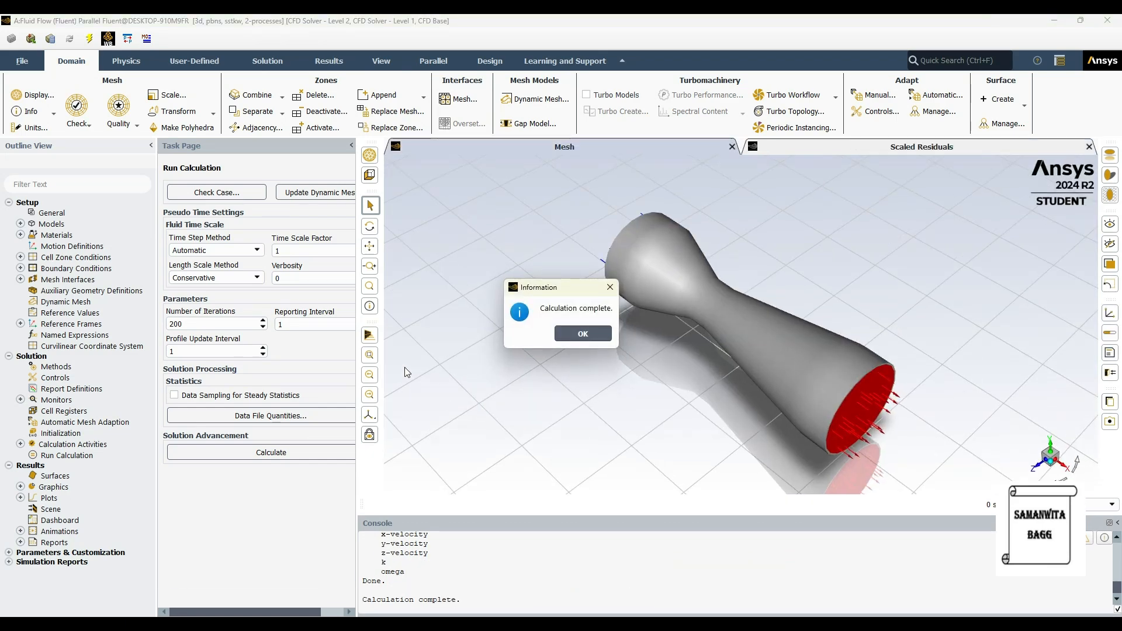
pyautogui.click(582, 334)
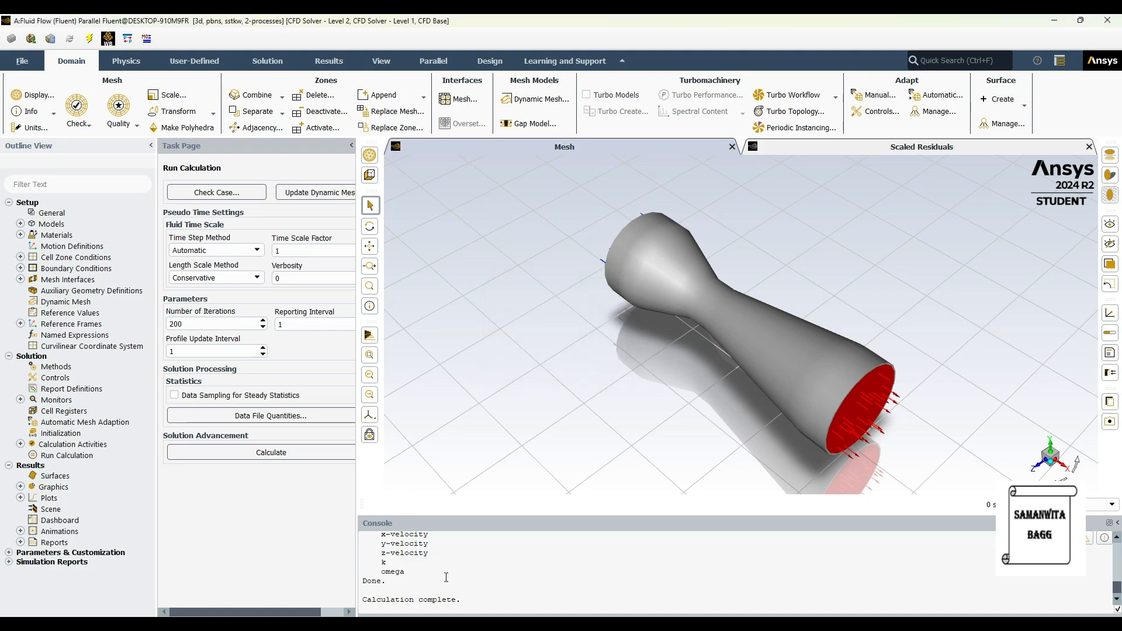
# - Review the iteration log and the Scaled Residuals plot, and examine the inlet and outlet sides of the mesh
pyautogui.scroll(3, 459, 565)
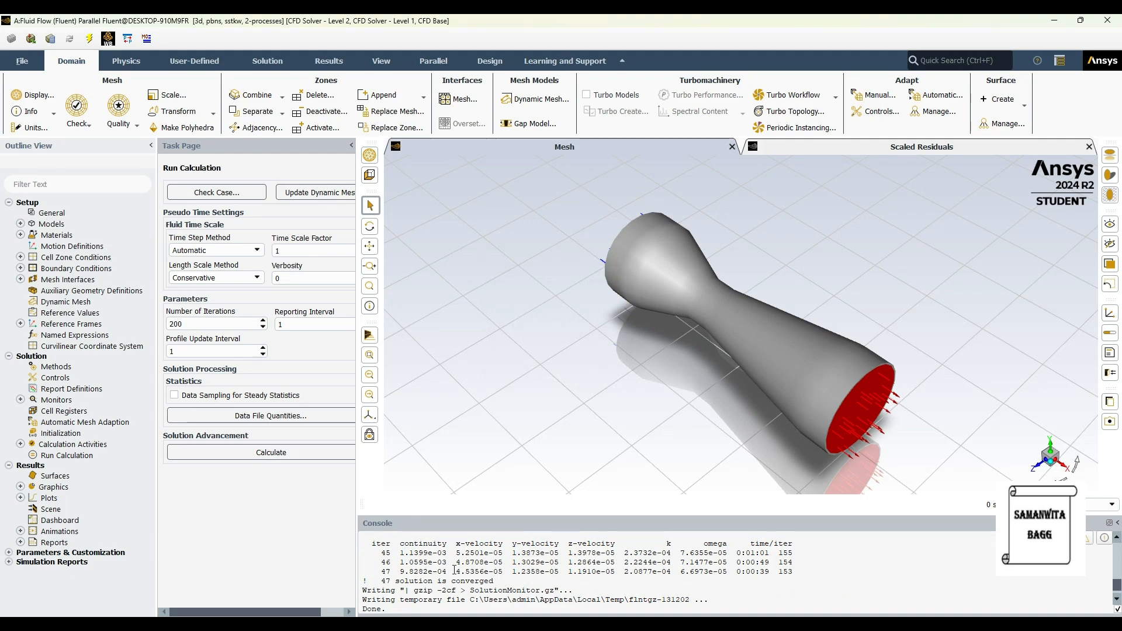
pyautogui.scroll(-3, 456, 570)
pyautogui.click(913, 149)
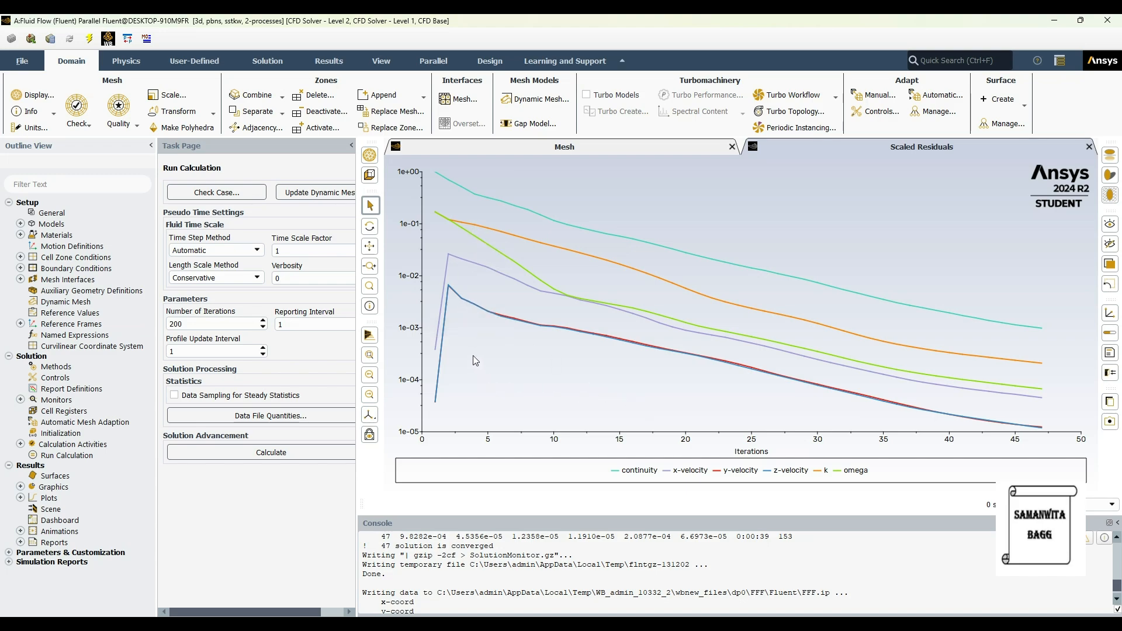
pyautogui.moveTo(430, 327)
pyautogui.click(584, 152)
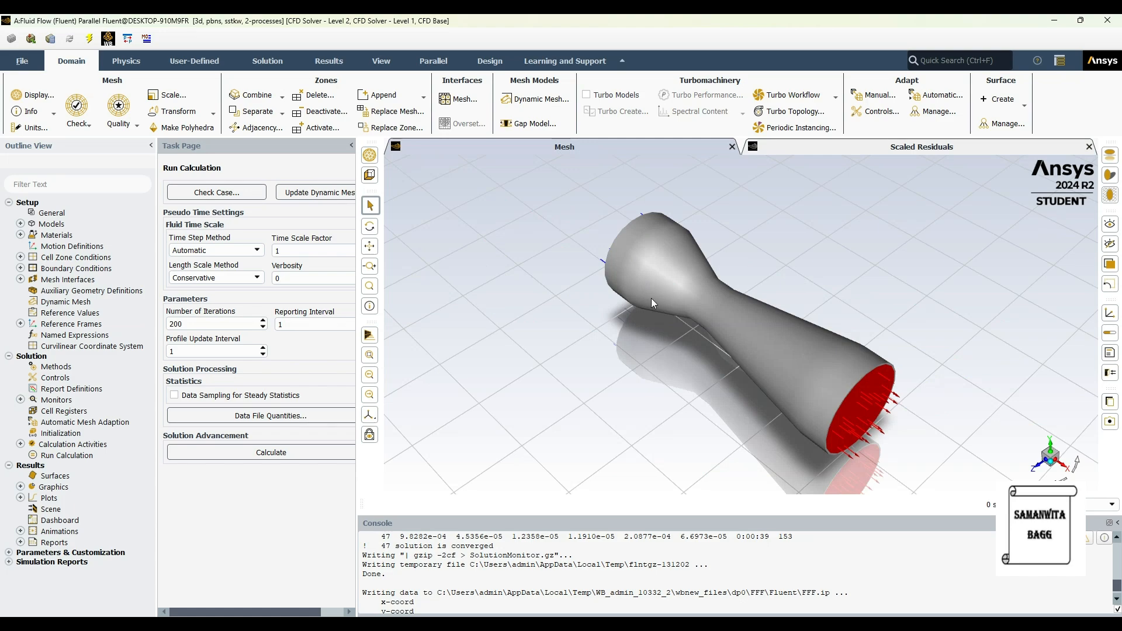
pyautogui.moveTo(787, 437); pyautogui.dragTo(1054, 366)
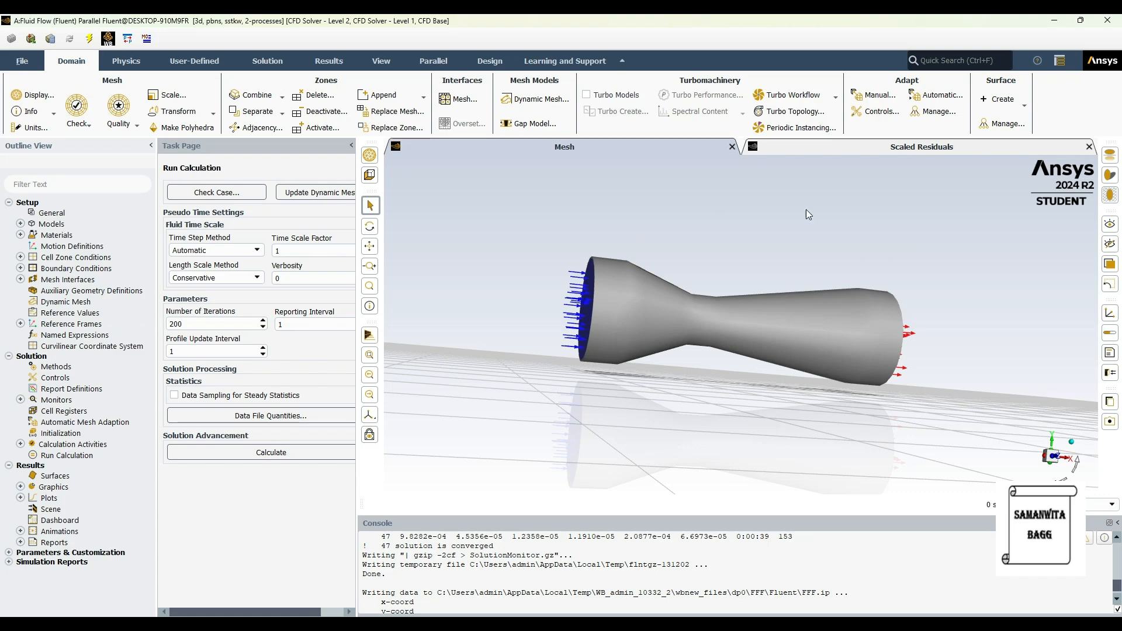
# - Quit Fluent and open the Results cell of the Fluid Flow system in a maximized CFD-Post window
pyautogui.click(1108, 21)
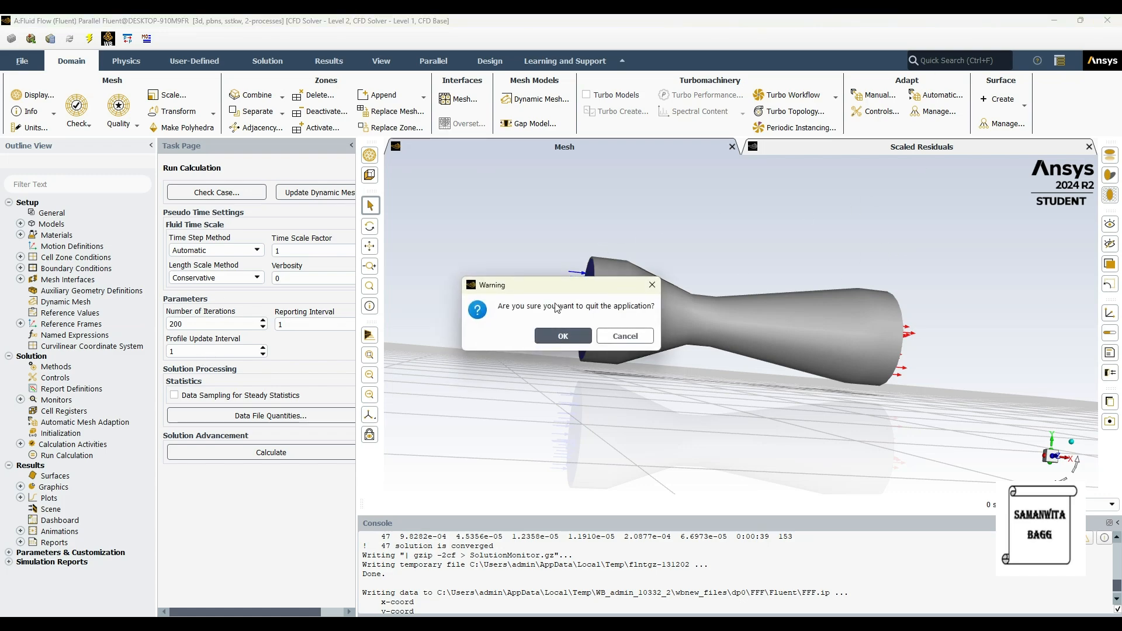
pyautogui.click(552, 331)
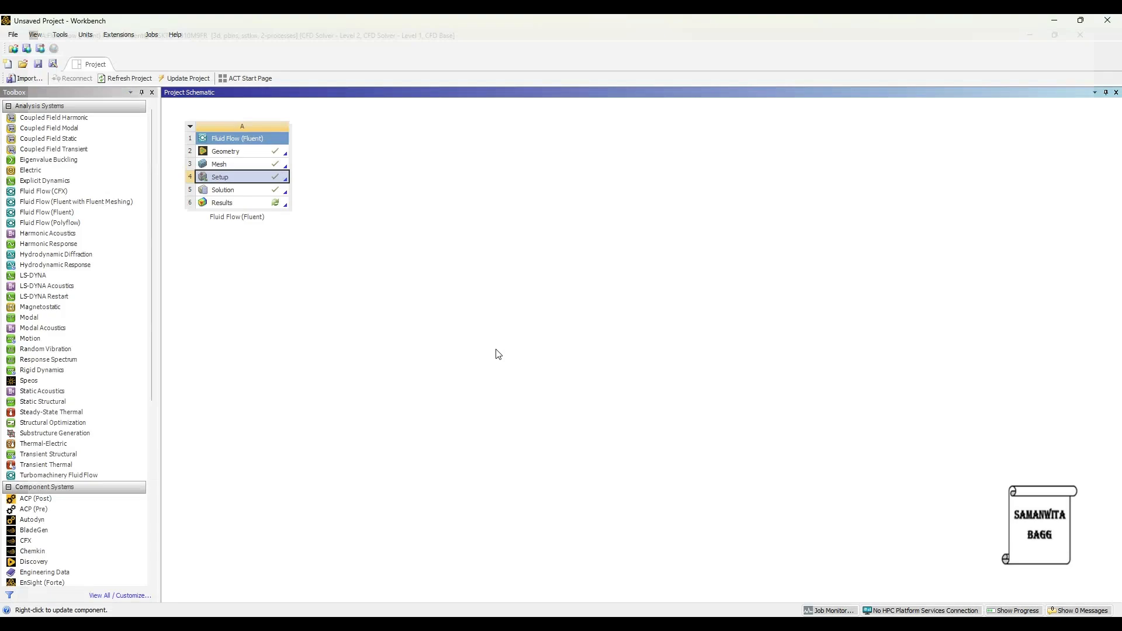
pyautogui.doubleClick(241, 203)
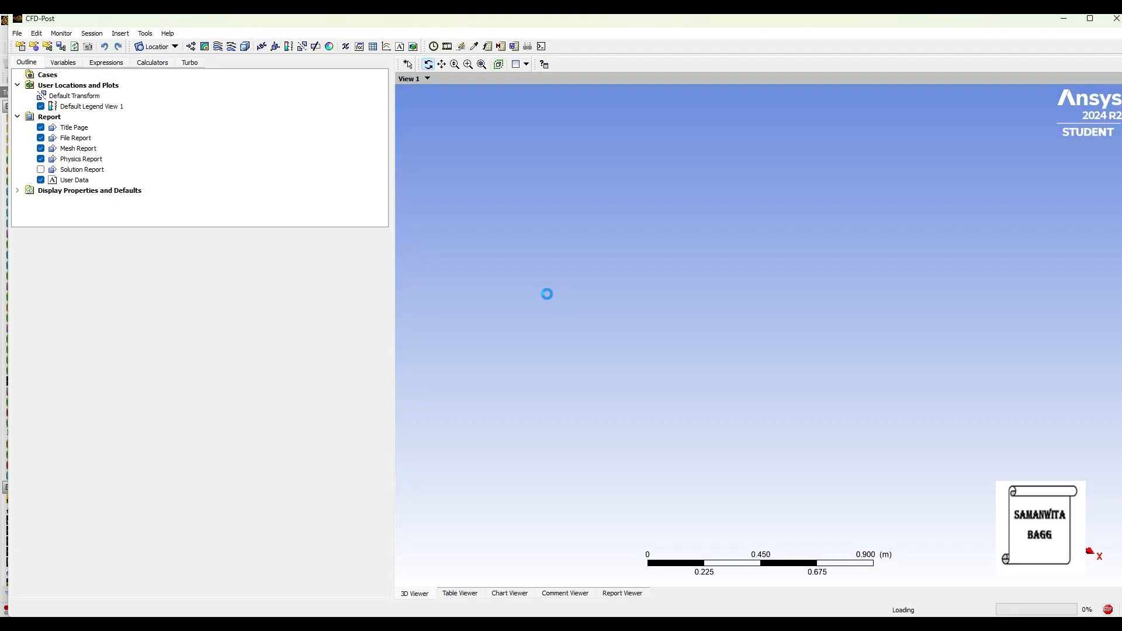
pyautogui.click(1090, 19)
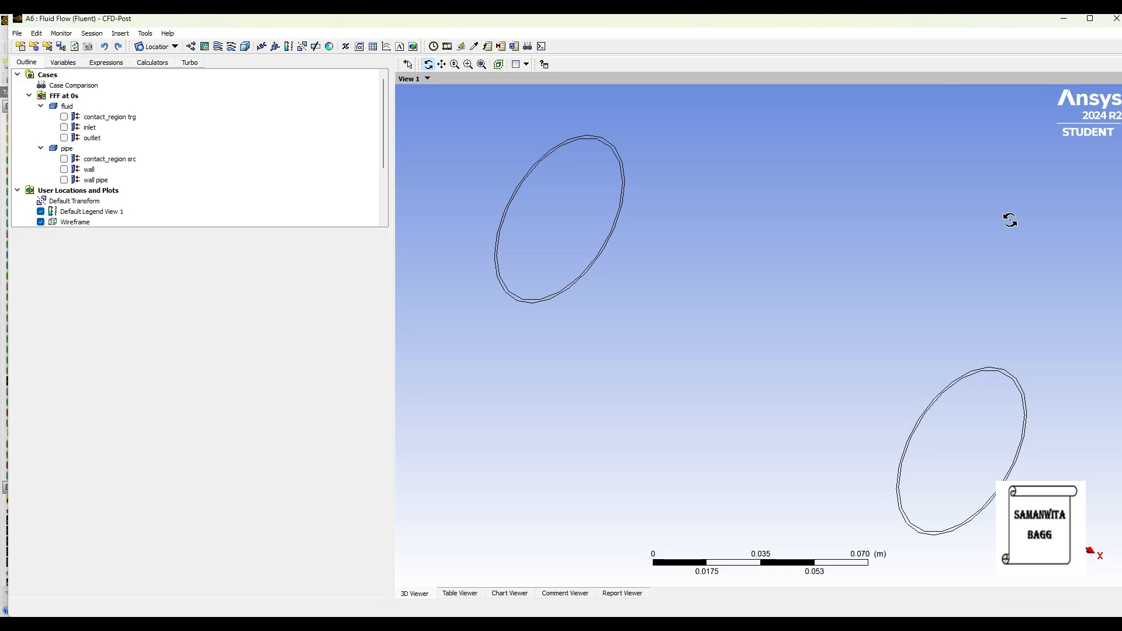
# - Show the fluid domain's inlet boundary and set its face transparency to 0.9
pyautogui.click(56, 128)
pyautogui.click(93, 128)
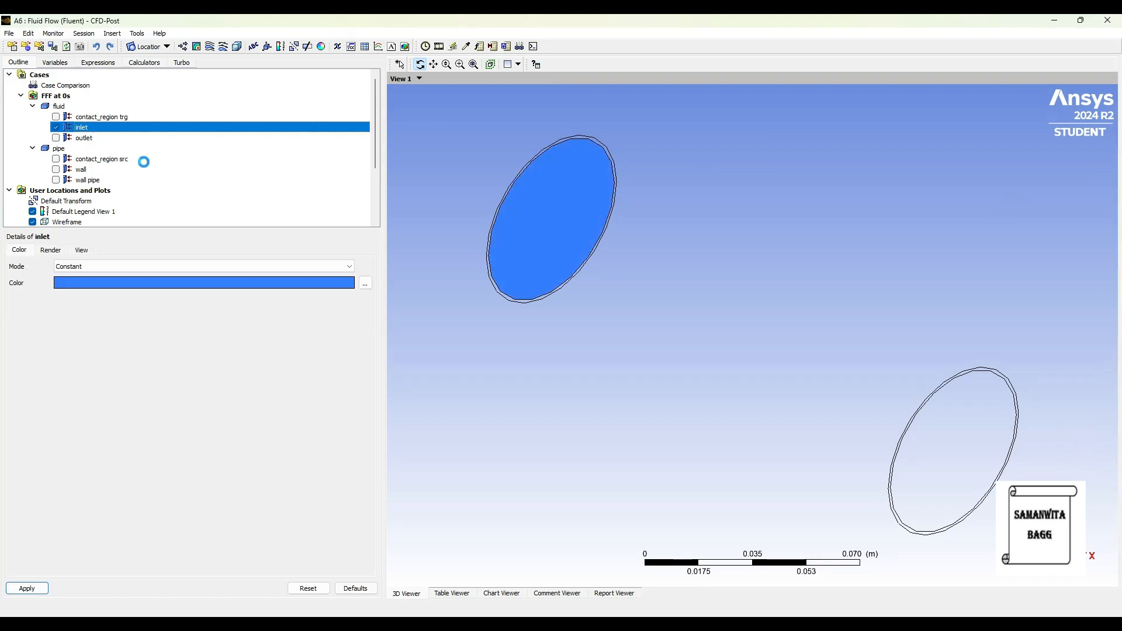
pyautogui.click(50, 251)
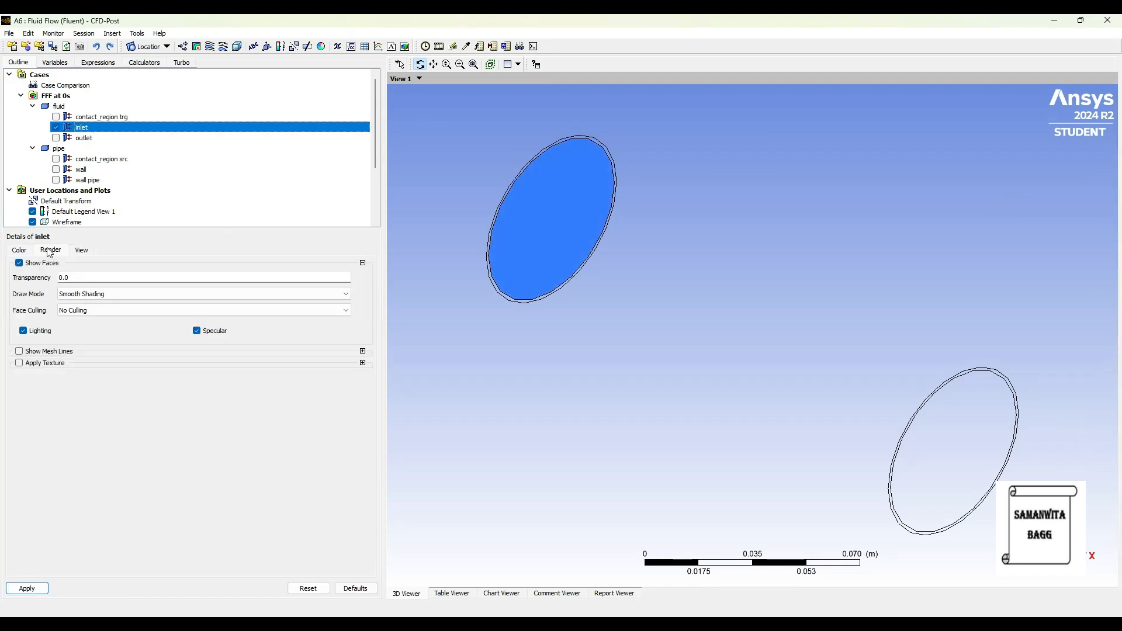
pyautogui.doubleClick(82, 277)
pyautogui.write('0.9')
pyautogui.click(41, 591)
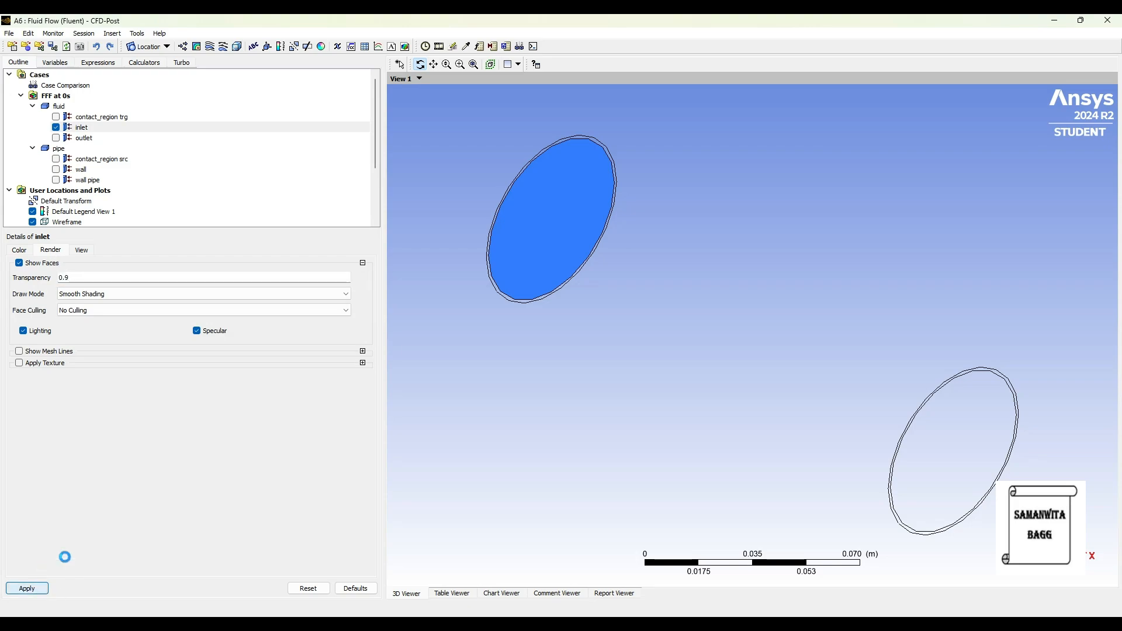
# - Show the fluid domain's outlet boundary and set its face transparency to 0.9
pyautogui.click(56, 138)
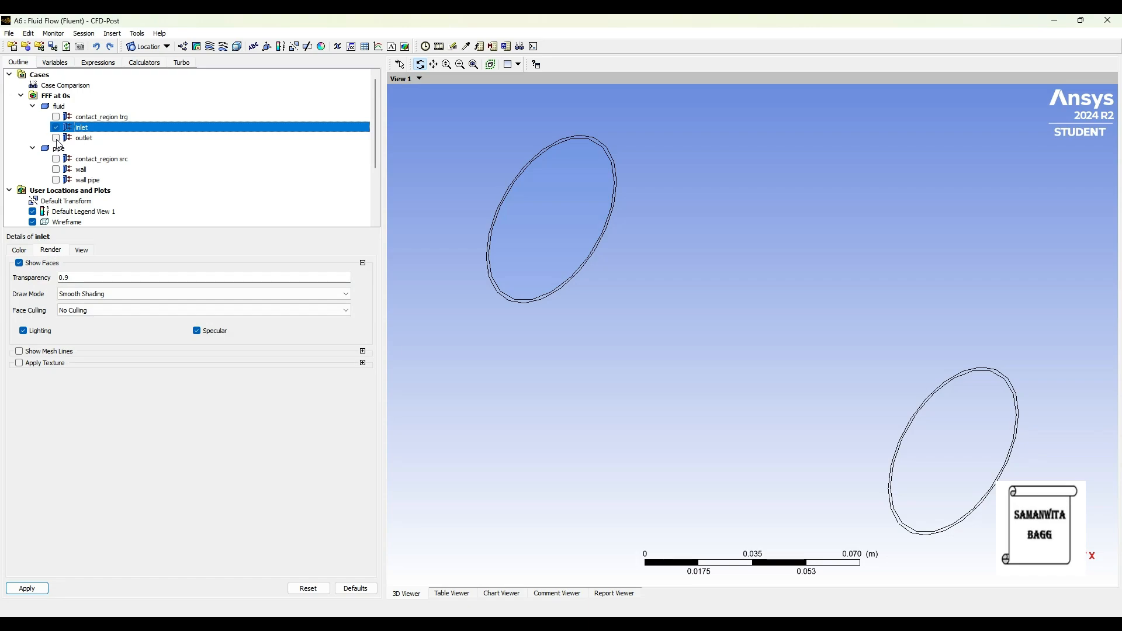
pyautogui.click(87, 141)
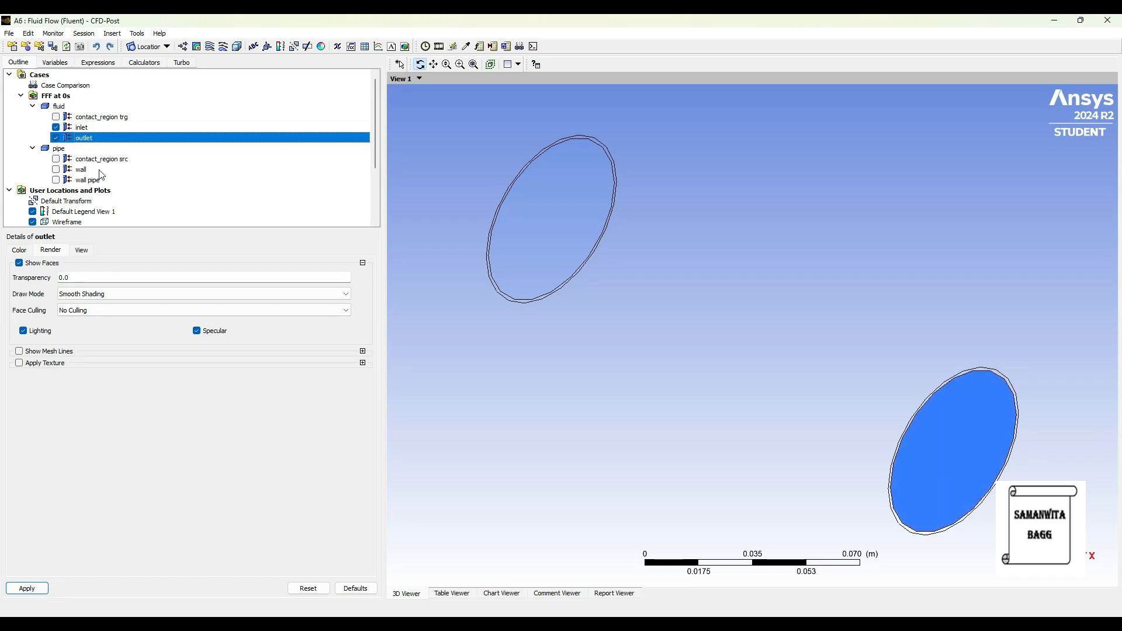
pyautogui.click(61, 278)
pyautogui.write('0.9')
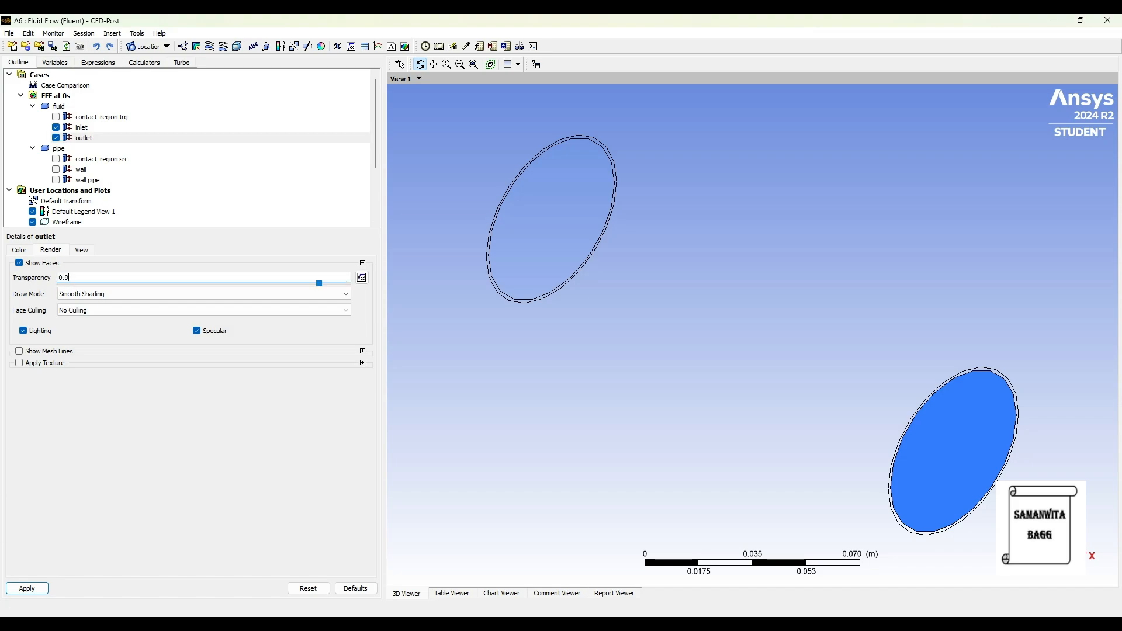
pyautogui.click(41, 588)
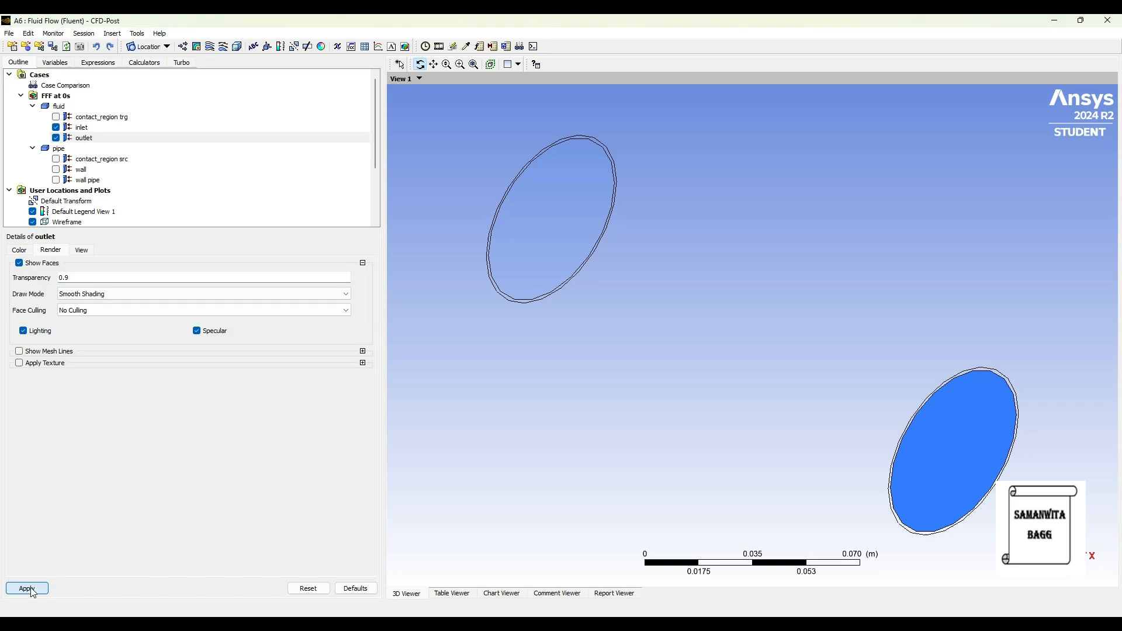
# - Show the pipe's wall boundary and apply a face transparency of 0.9 to it
pyautogui.click(56, 169)
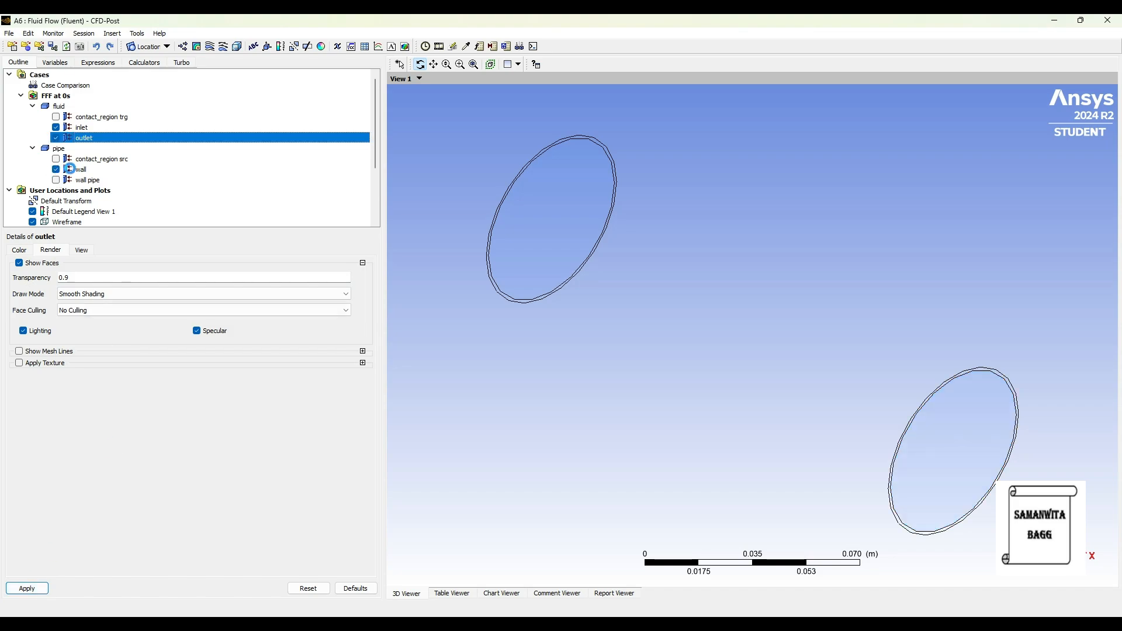
pyautogui.click(87, 170)
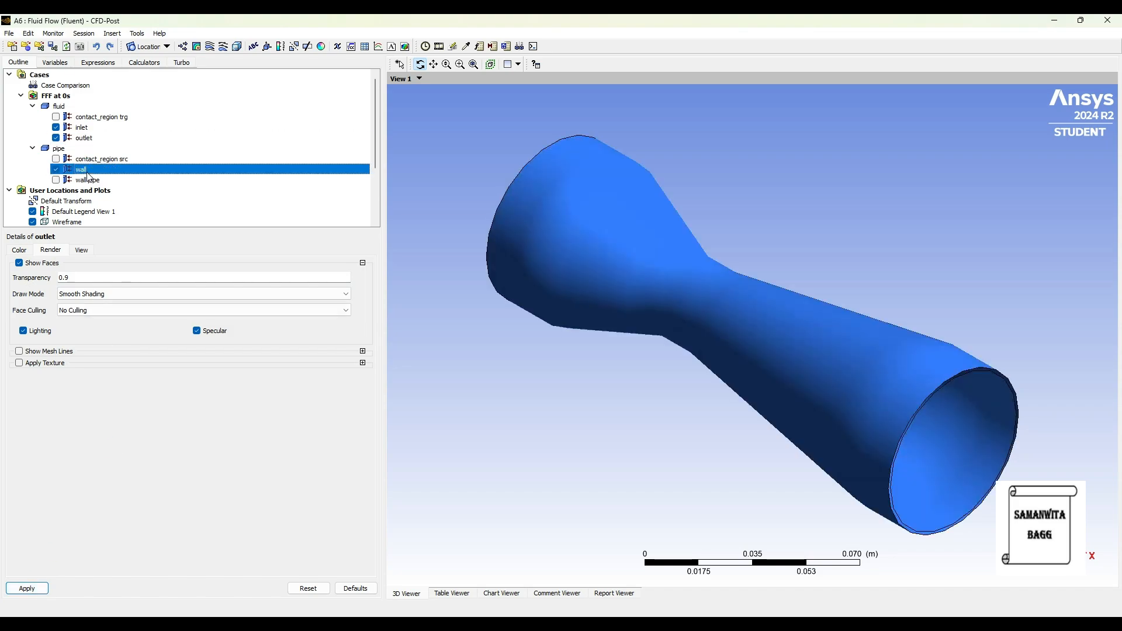
pyautogui.click(76, 280)
pyautogui.write('0.9')
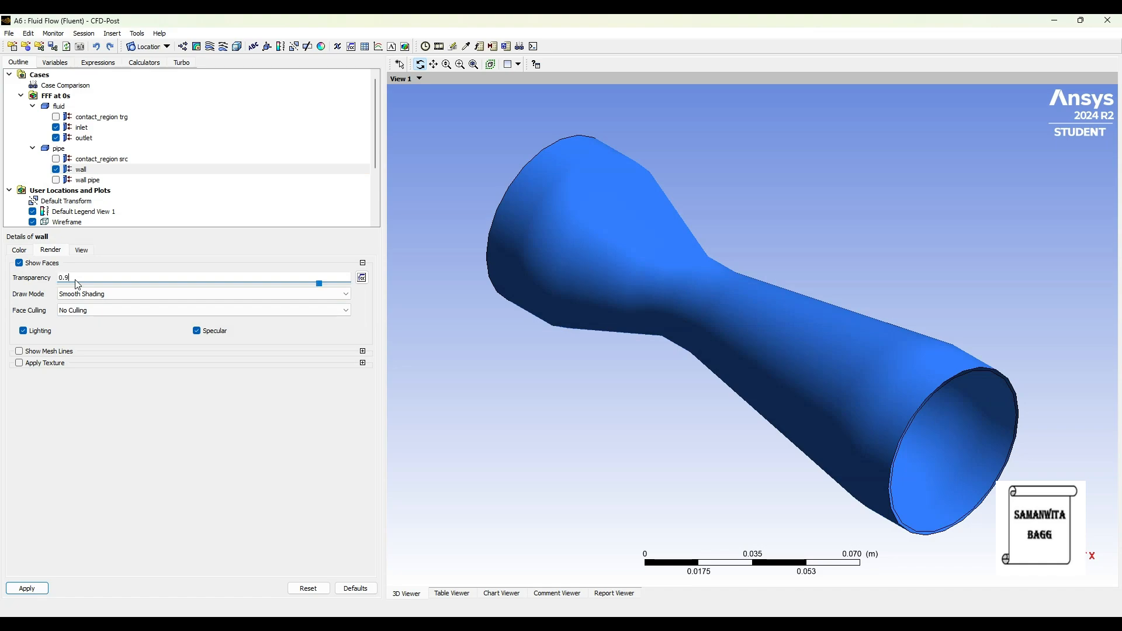
pyautogui.click(27, 588)
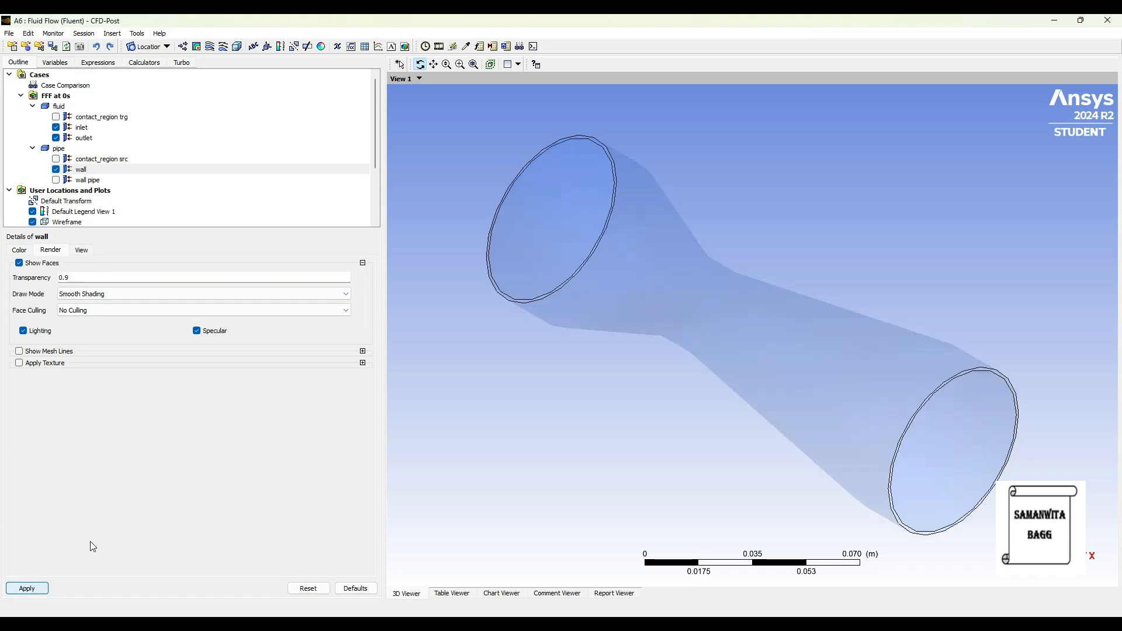
# - Show the wall pipe boundary and apply a face transparency of 0.9 to it
pyautogui.click(55, 179)
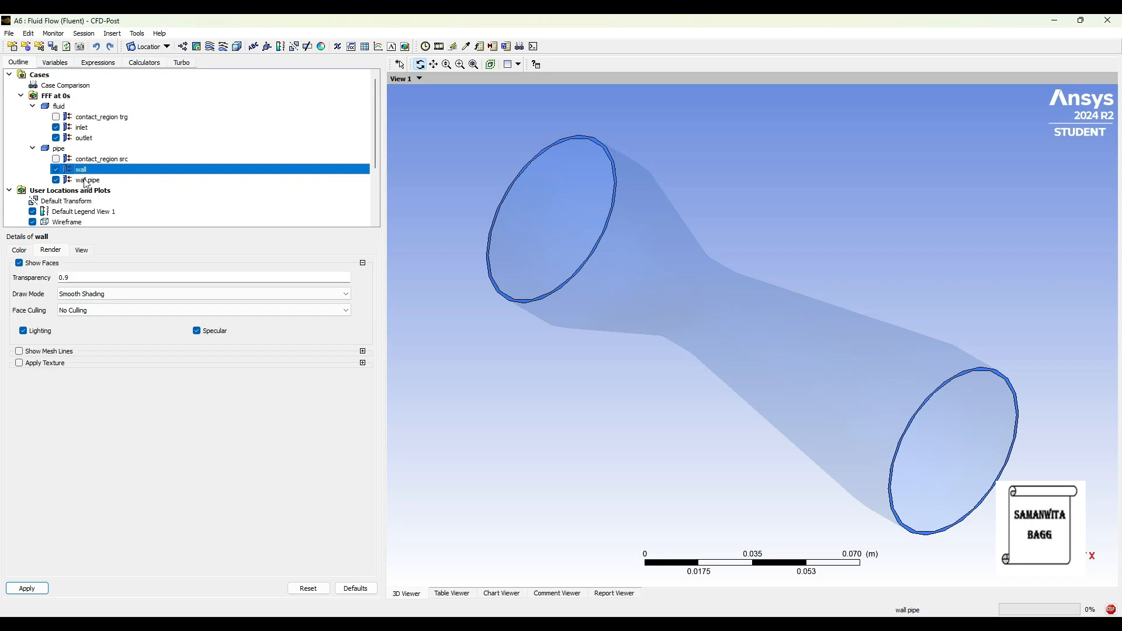
pyautogui.click(88, 179)
pyautogui.click(75, 279)
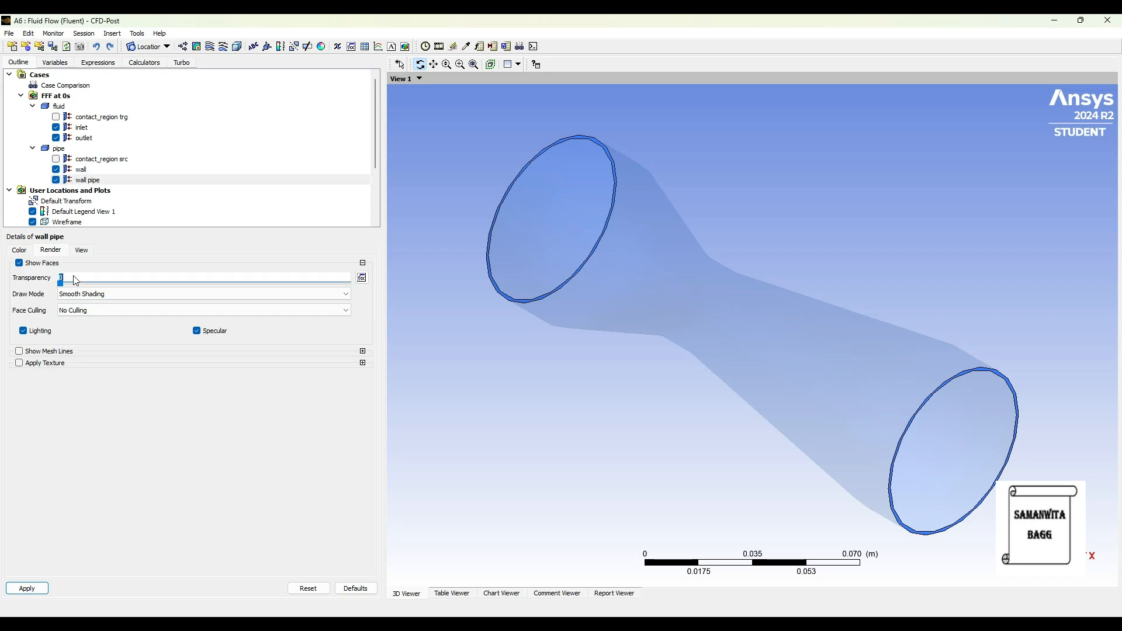
pyautogui.write('.9')
pyautogui.click(41, 590)
# - Insert a 3D velocity streamline starting from the inlet with 100 equally spaced points across all domains
pyautogui.moveTo(571, 328); pyautogui.dragTo(931, 418)
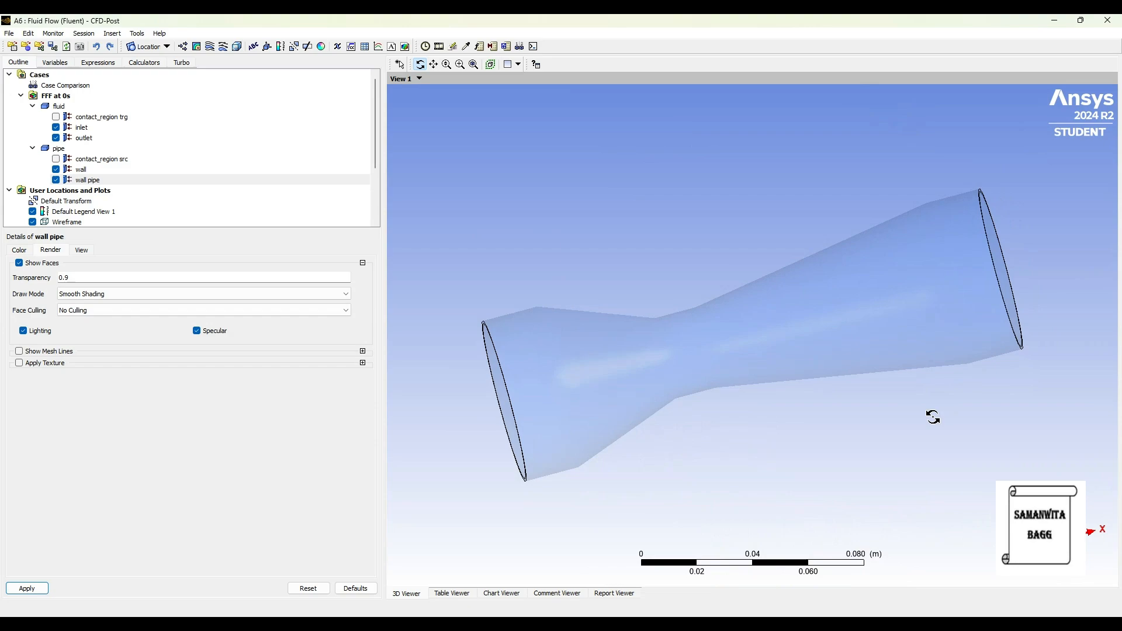
pyautogui.moveTo(593, 462); pyautogui.dragTo(503, 399)
pyautogui.moveTo(996, 397); pyautogui.dragTo(981, 441)
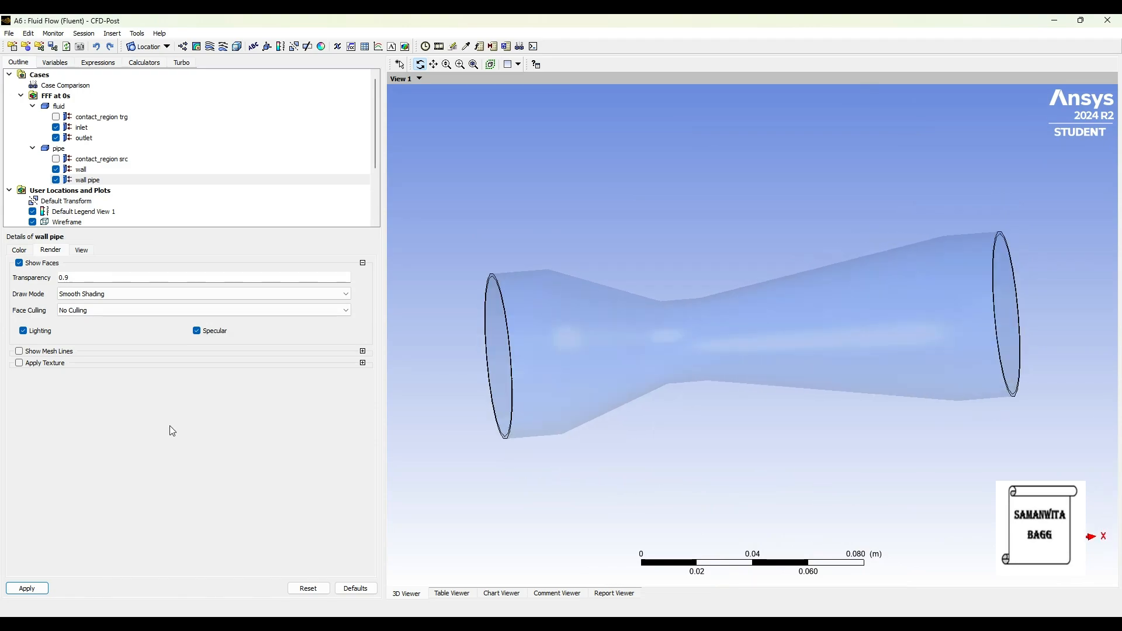
pyautogui.click(210, 47)
pyautogui.click(232, 99)
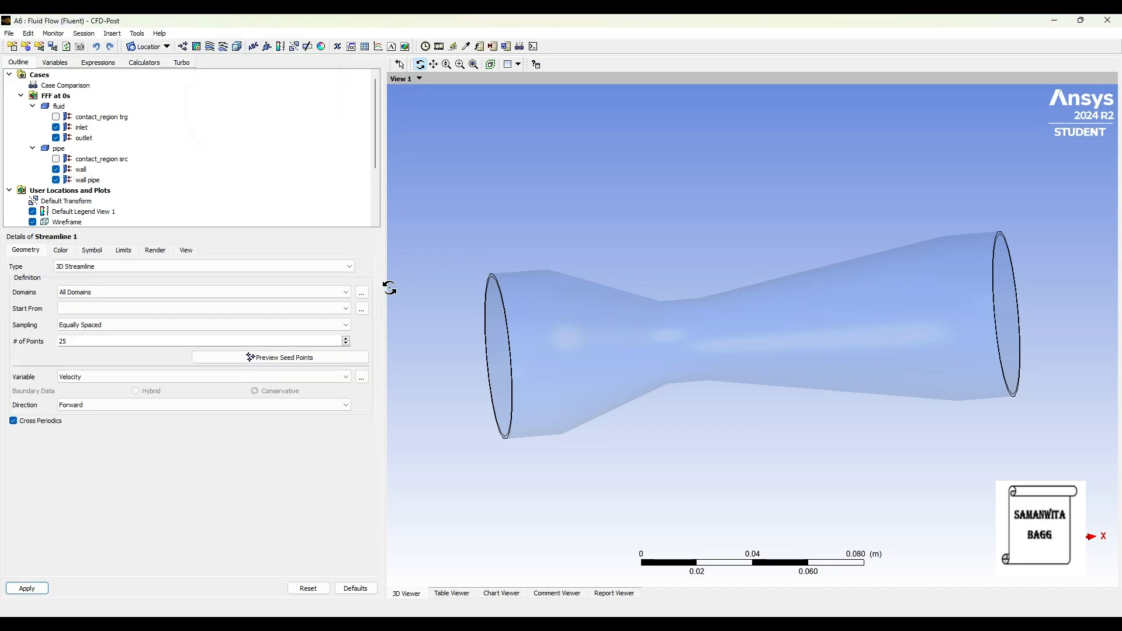
pyautogui.click(76, 307)
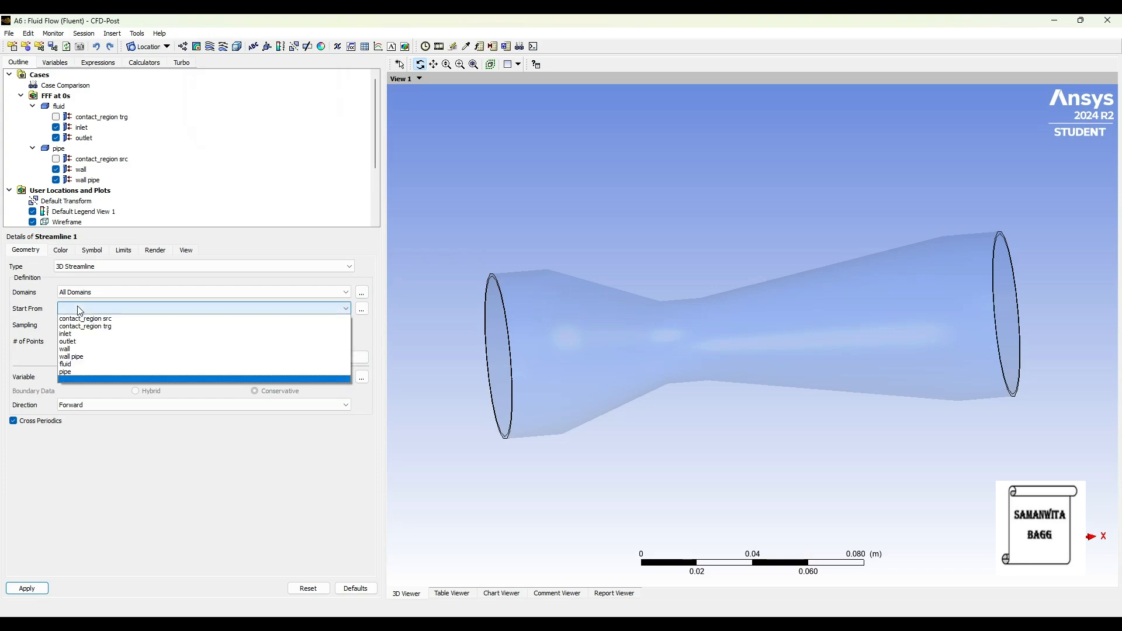
pyautogui.click(89, 334)
pyautogui.doubleClick(71, 341)
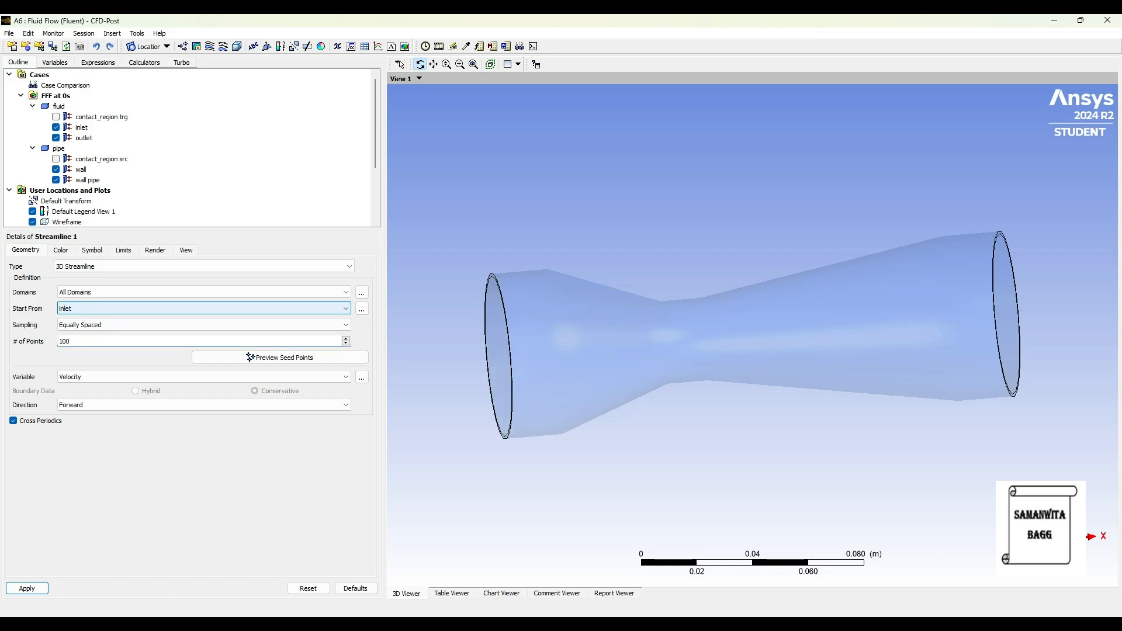
pyautogui.click(26, 590)
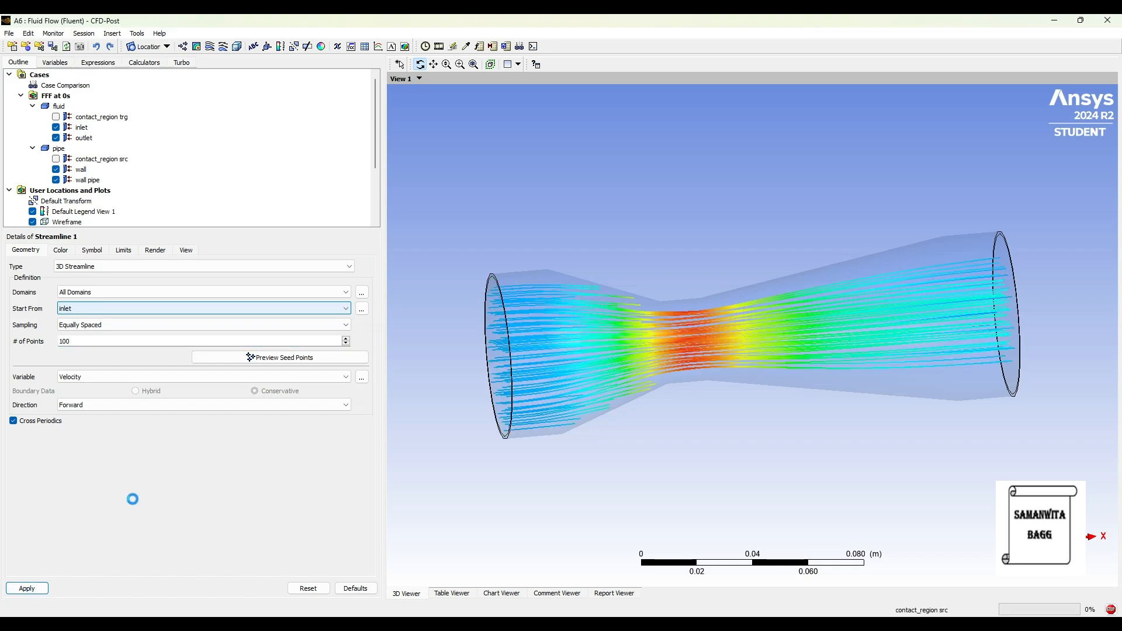
# - Set up a sweep animation with Streamline 1 as the object to animate
pyautogui.moveTo(594, 365); pyautogui.dragTo(575, 342)
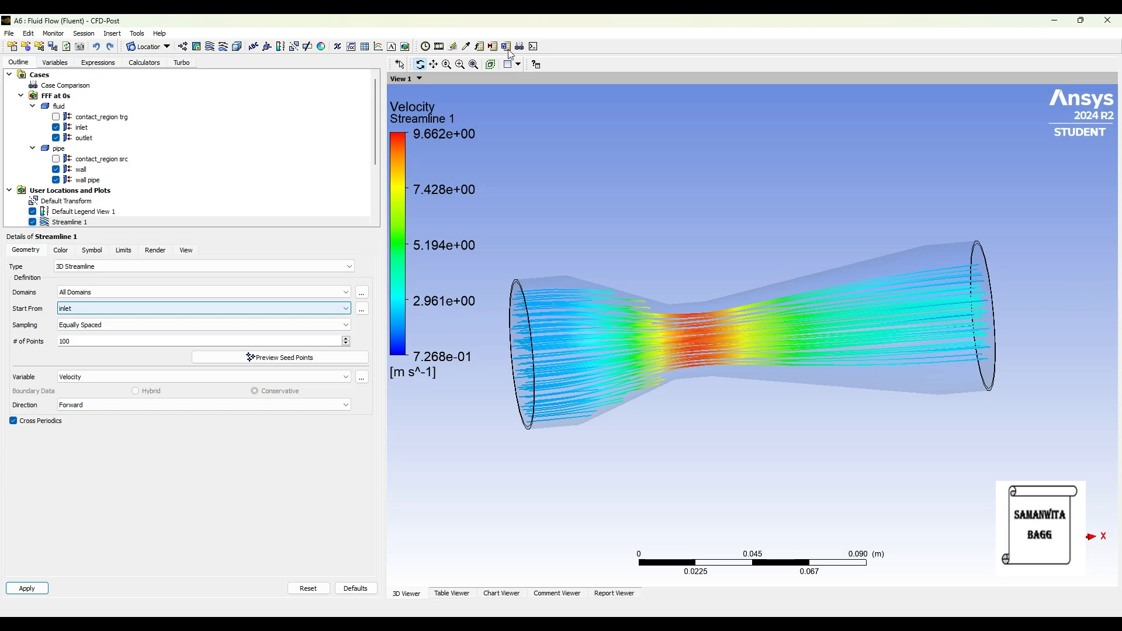
pyautogui.click(438, 46)
pyautogui.click(136, 136)
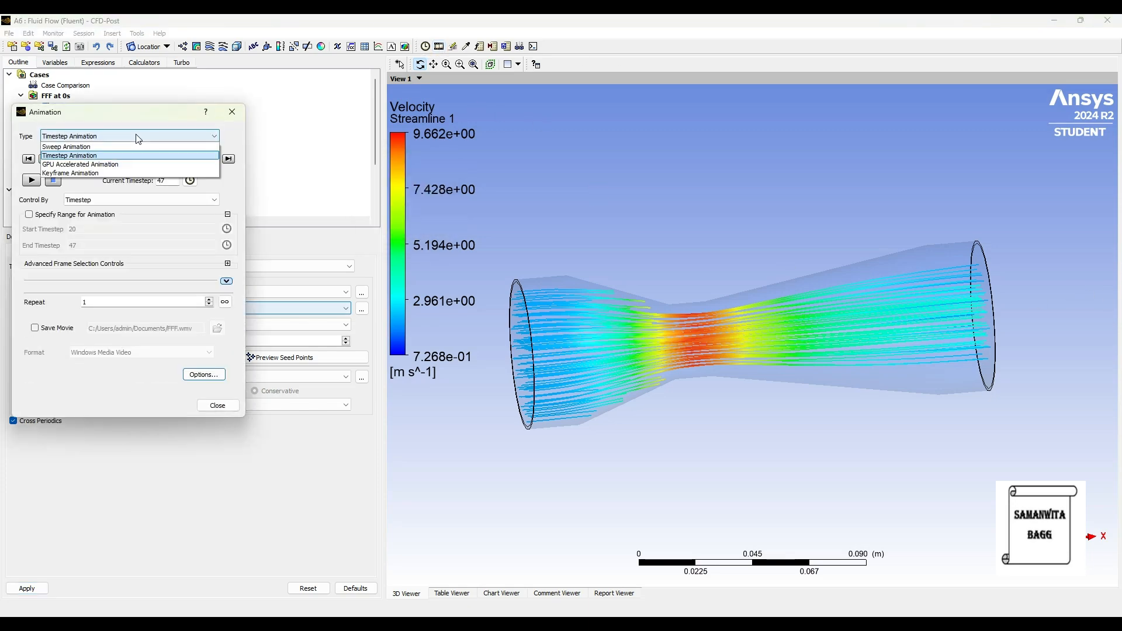
pyautogui.click(99, 146)
pyautogui.click(58, 169)
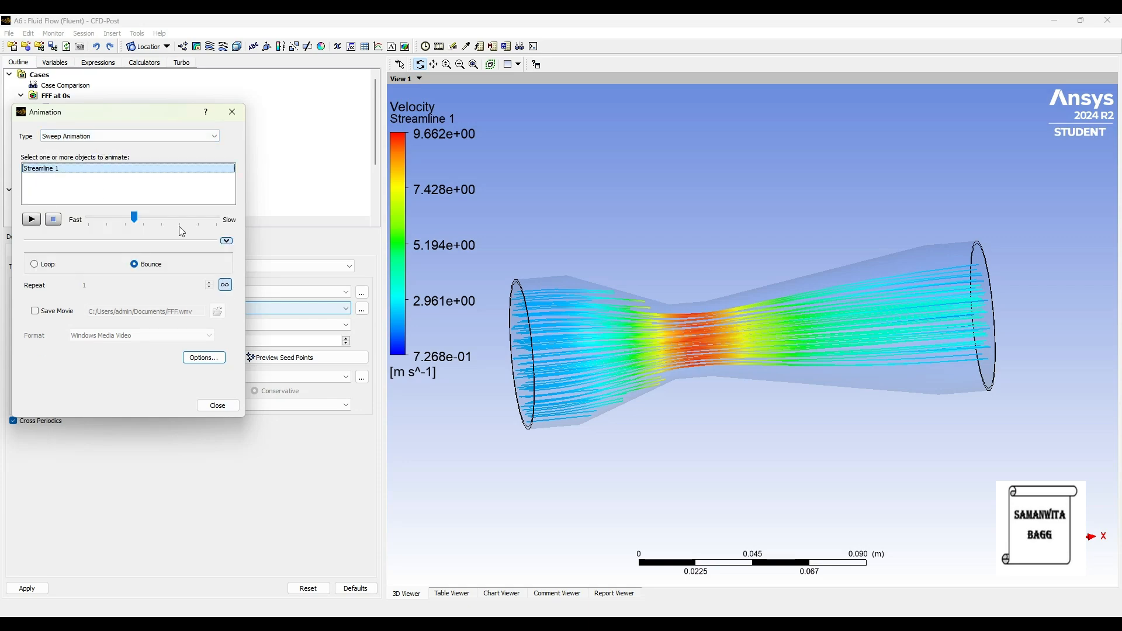
# - Set the animation to 3 repeats at 175 frames, play it and close the animation settings
pyautogui.click(225, 285)
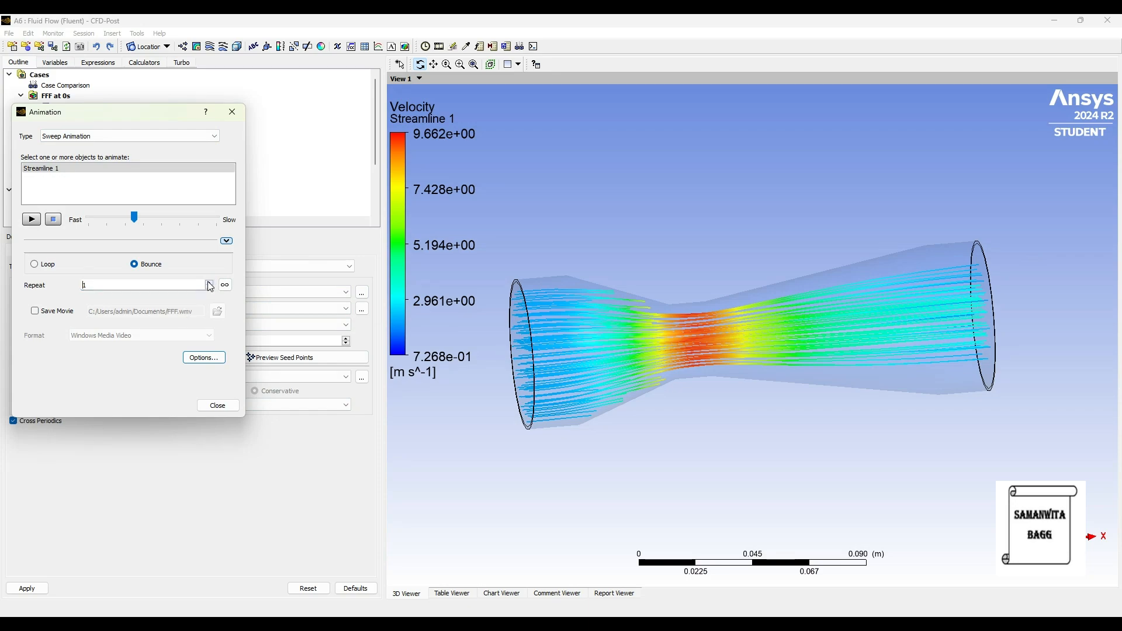
pyautogui.doubleClick(84, 285)
pyautogui.moveTo(136, 219); pyautogui.dragTo(150, 220)
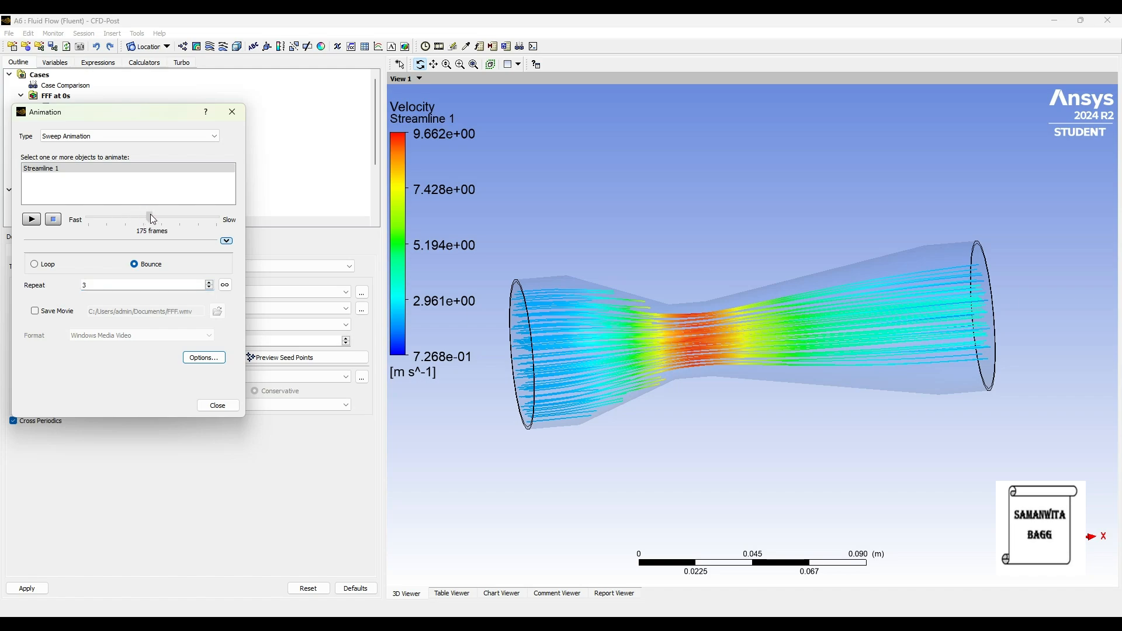
pyautogui.click(32, 220)
pyautogui.click(237, 116)
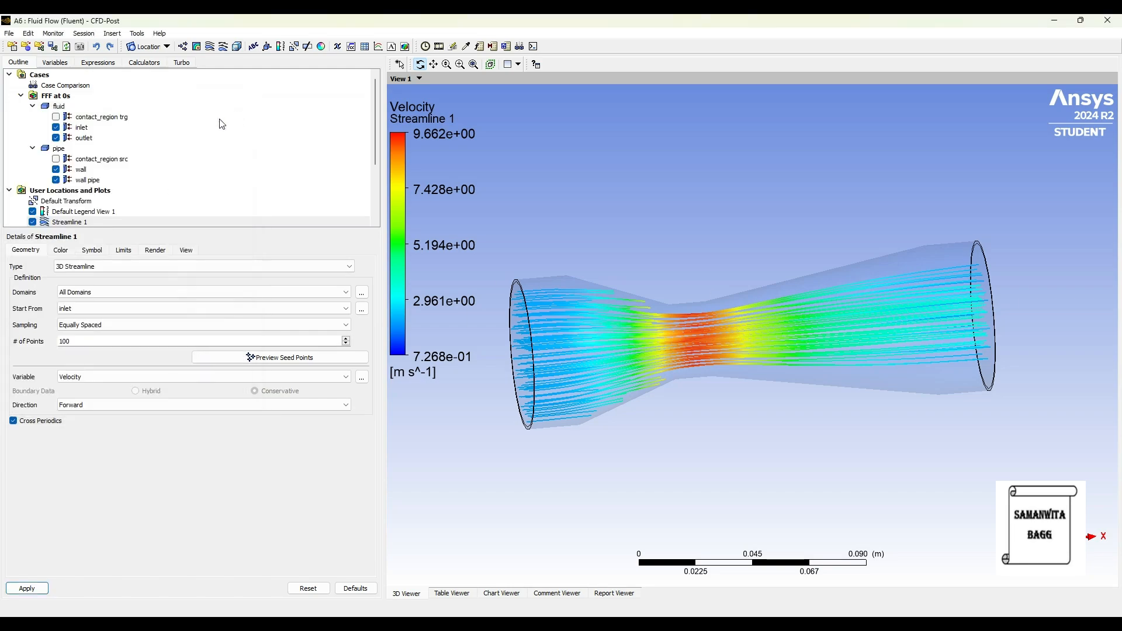
# - Hide Streamline 1 and insert a contour with the default name, located on contact_region trg
pyautogui.click(33, 223)
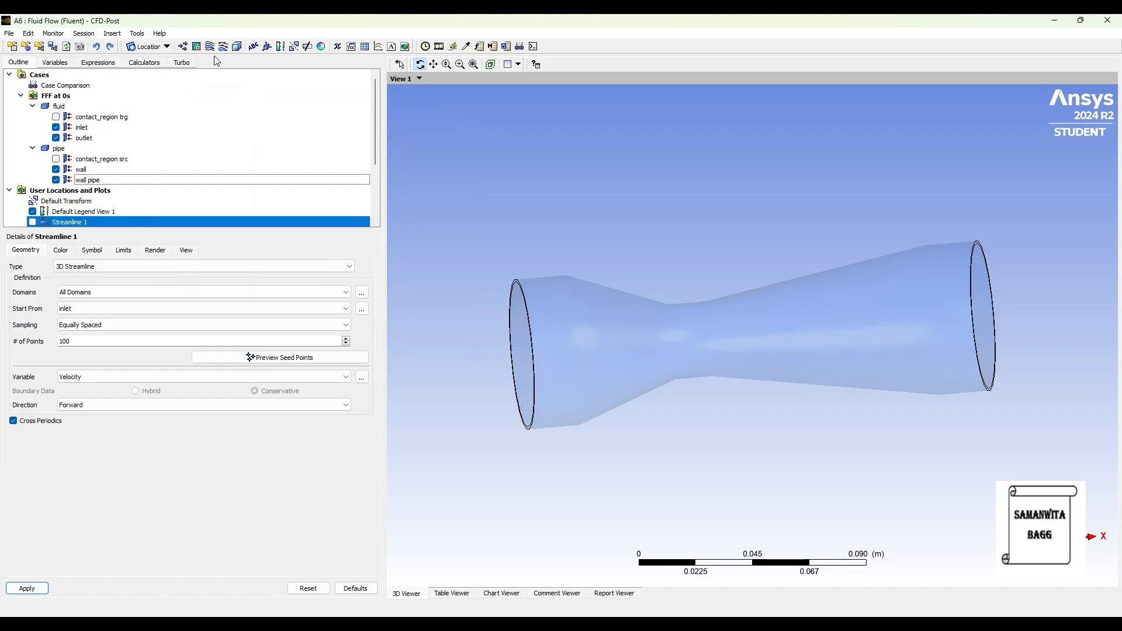
pyautogui.click(198, 47)
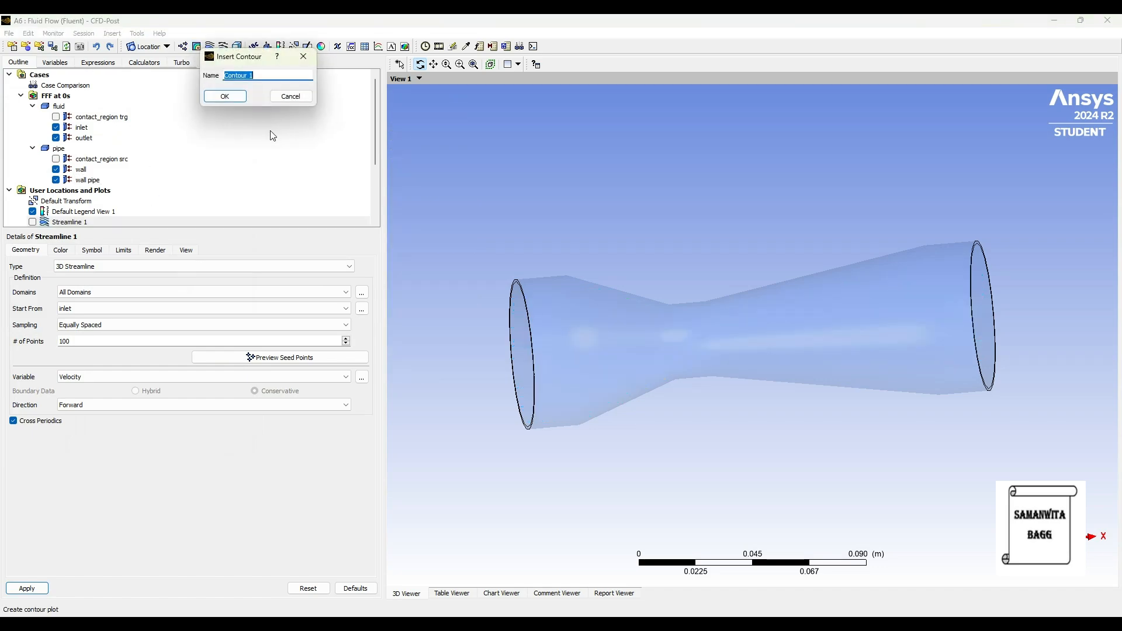
pyautogui.click(228, 96)
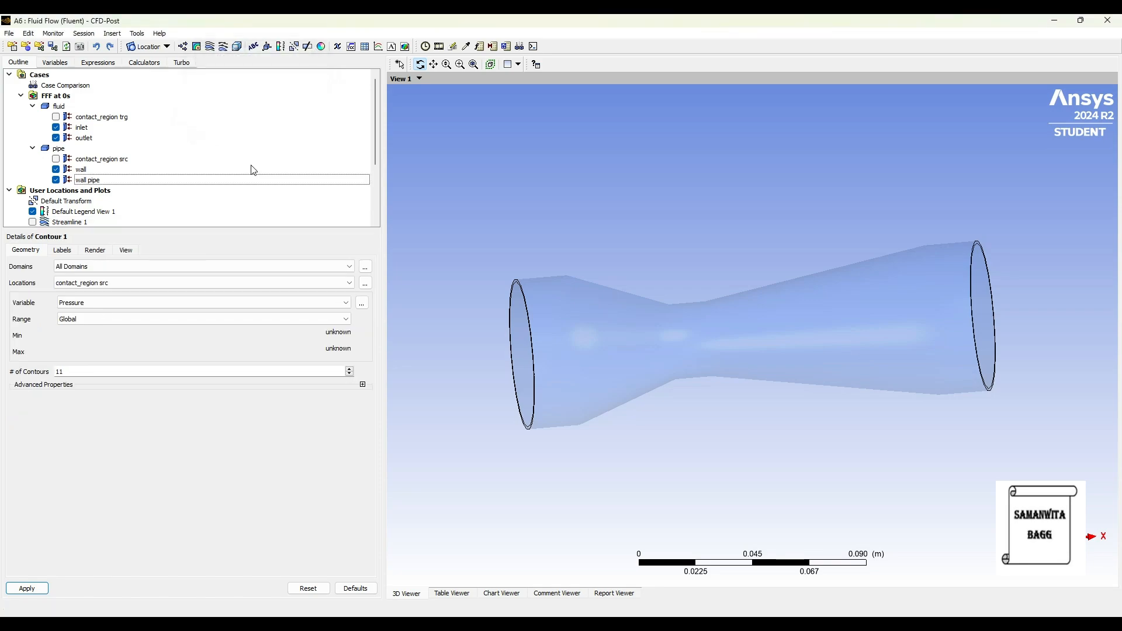
pyautogui.click(142, 285)
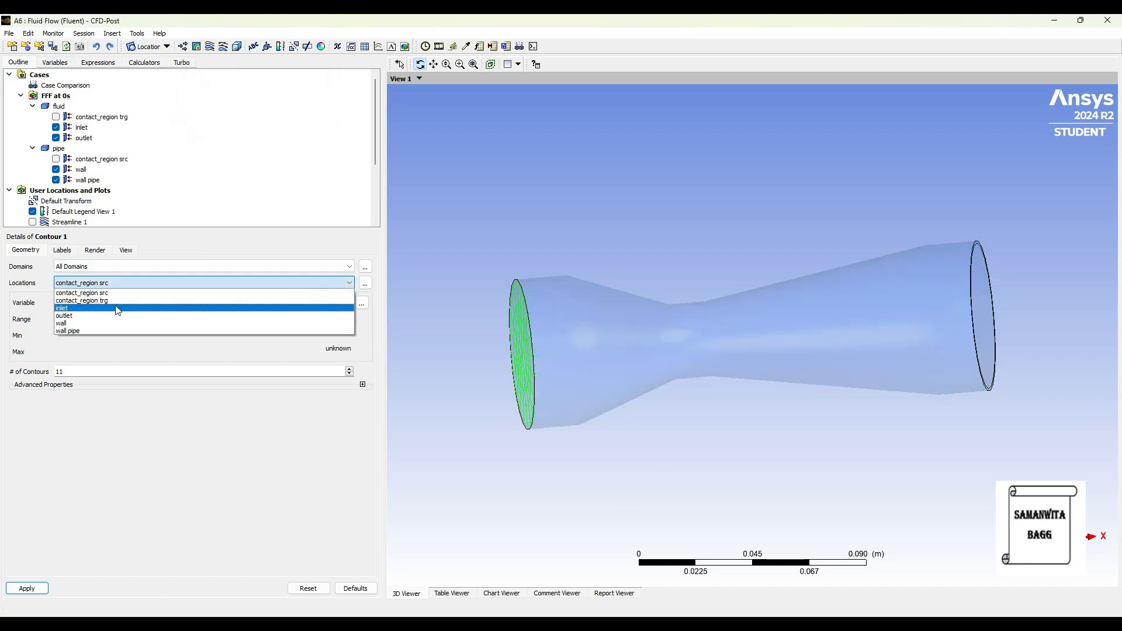
pyautogui.click(118, 301)
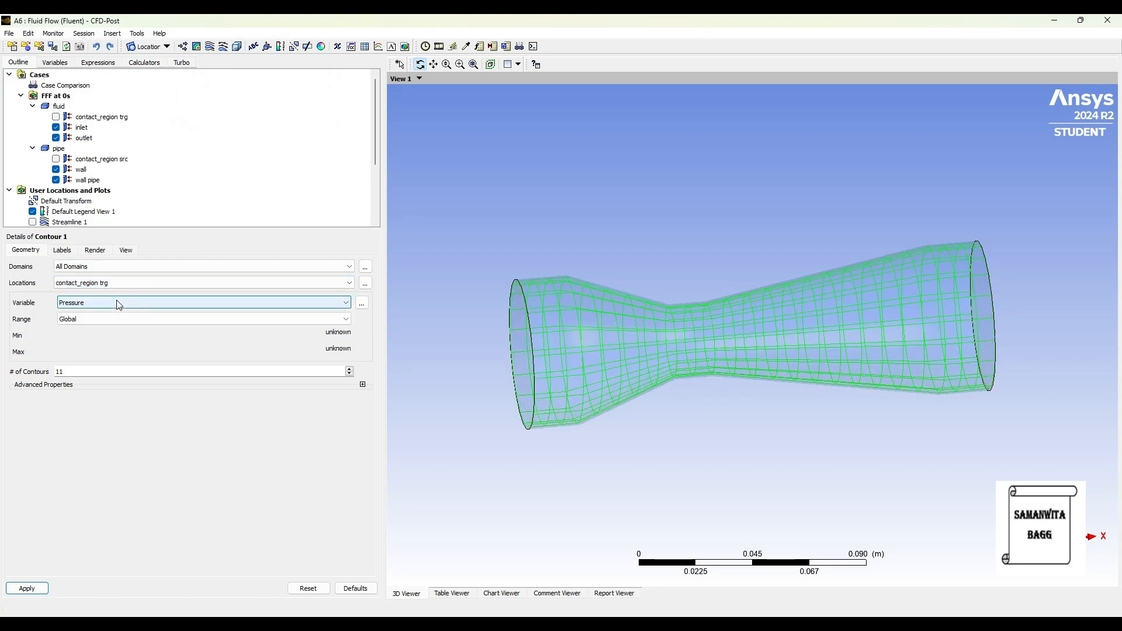
# - Plot the pressure contour with a local range, 50 contours and contour lines turned off, and inspect it around the venturimeter
pyautogui.click(111, 321)
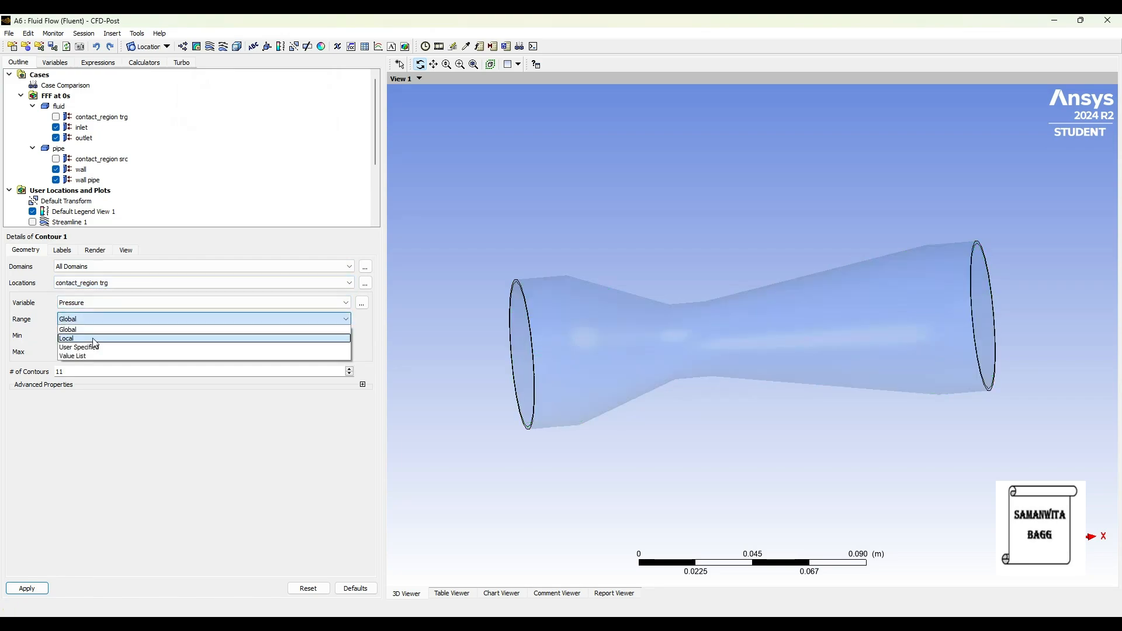
pyautogui.click(93, 339)
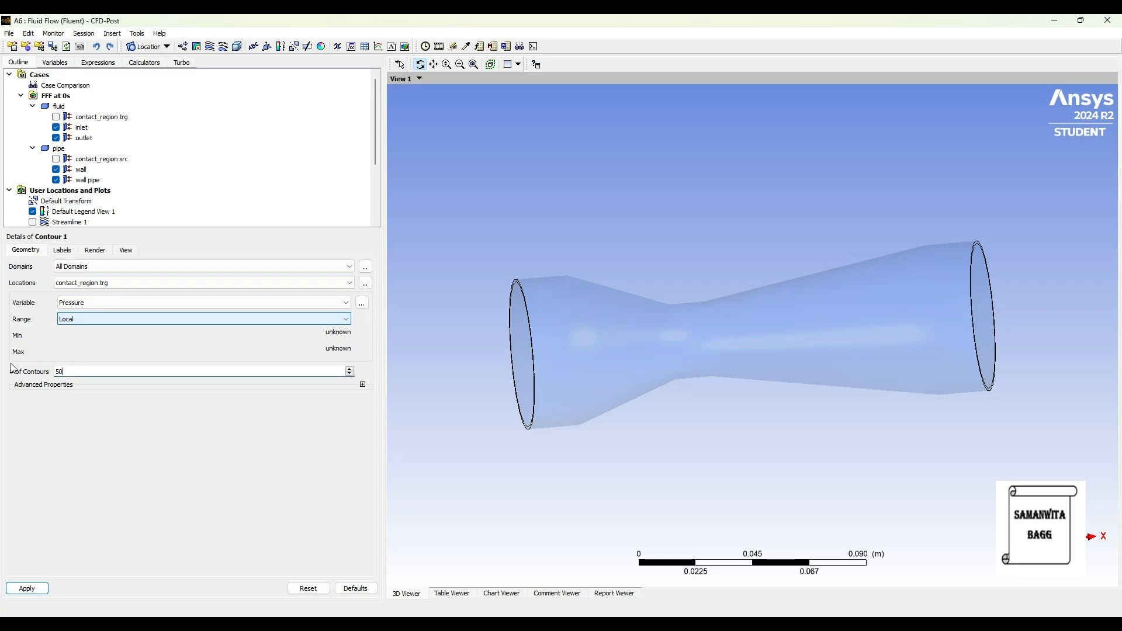
pyautogui.click(97, 251)
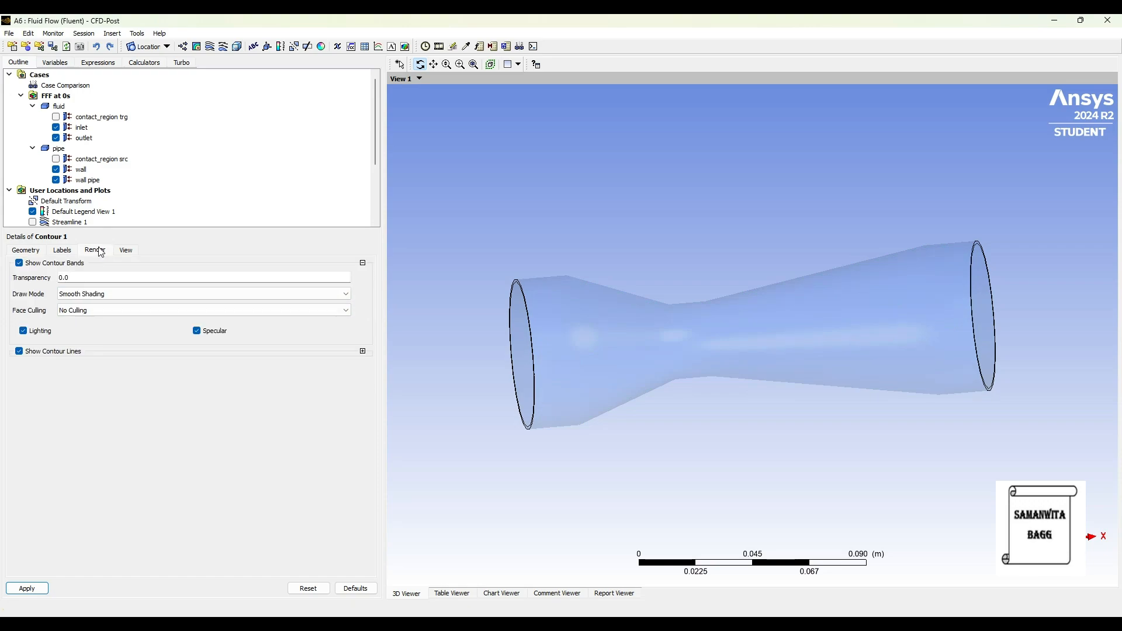
pyautogui.click(19, 352)
pyautogui.click(26, 250)
pyautogui.click(27, 588)
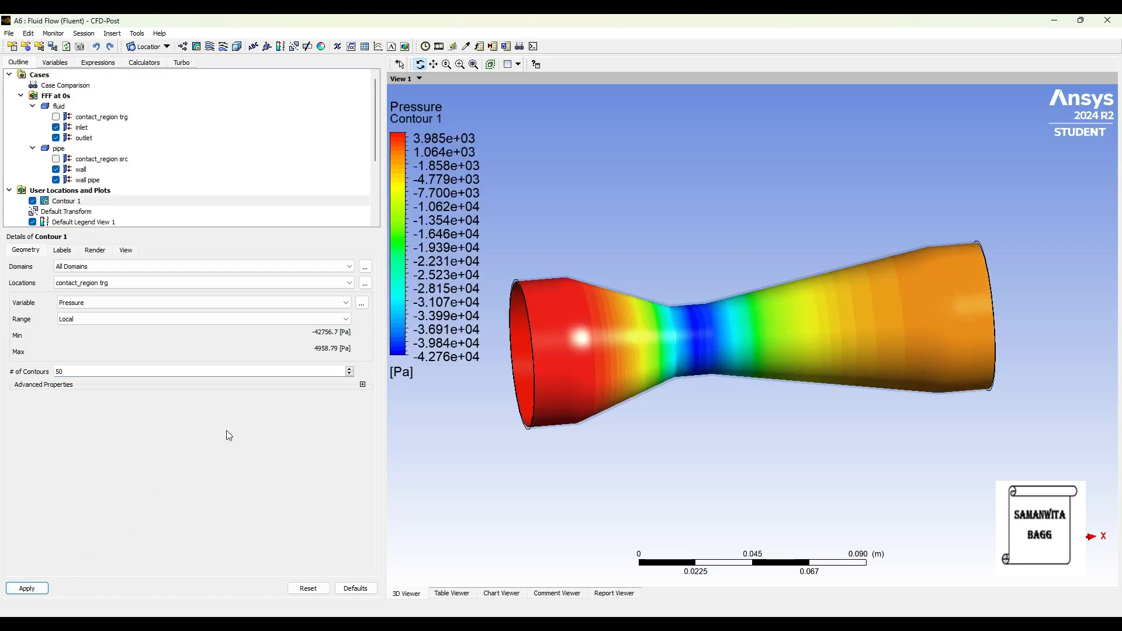
pyautogui.moveTo(777, 345); pyautogui.dragTo(539, 401)
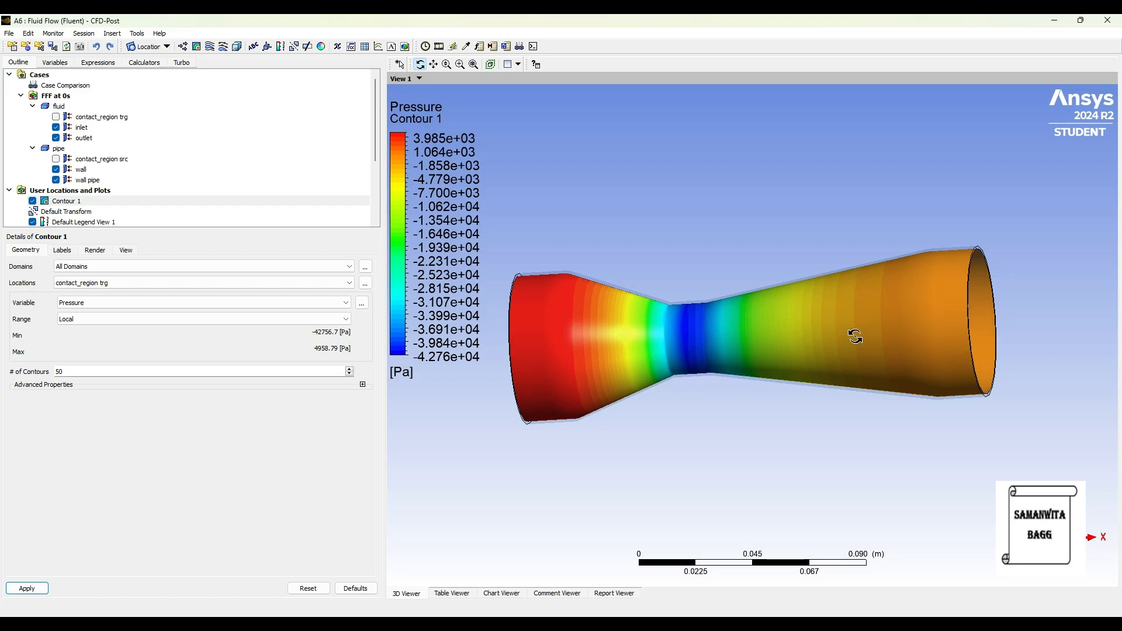
# - Hide Contour 1 and insert a second contour with the default name
pyautogui.moveTo(854, 333); pyautogui.dragTo(896, 346)
pyautogui.moveTo(786, 343); pyautogui.dragTo(772, 345)
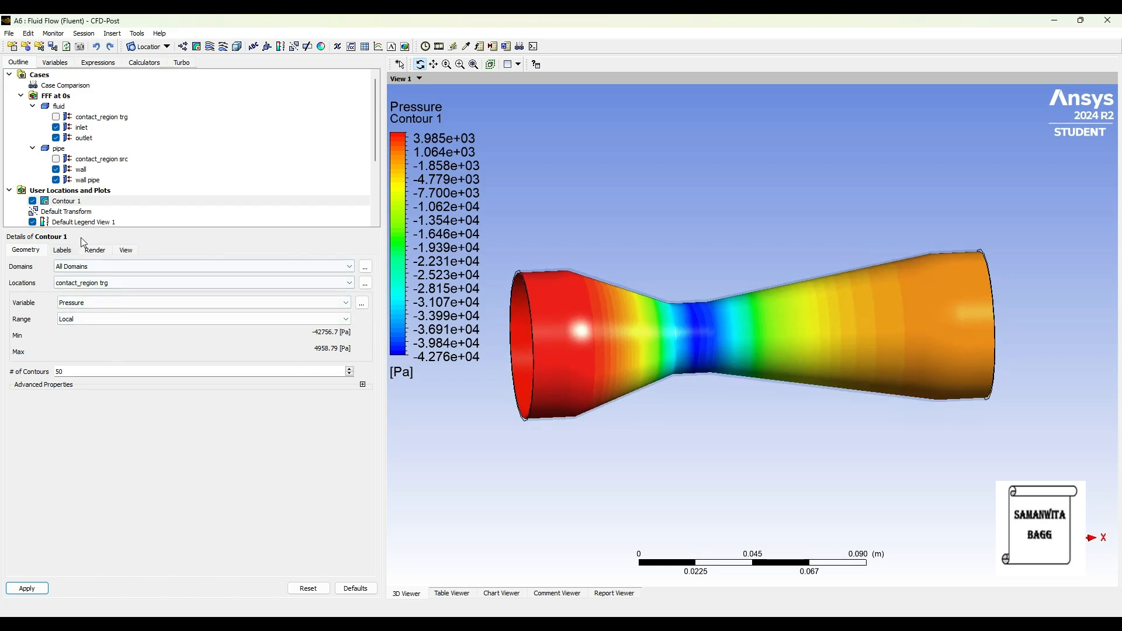
pyautogui.click(32, 202)
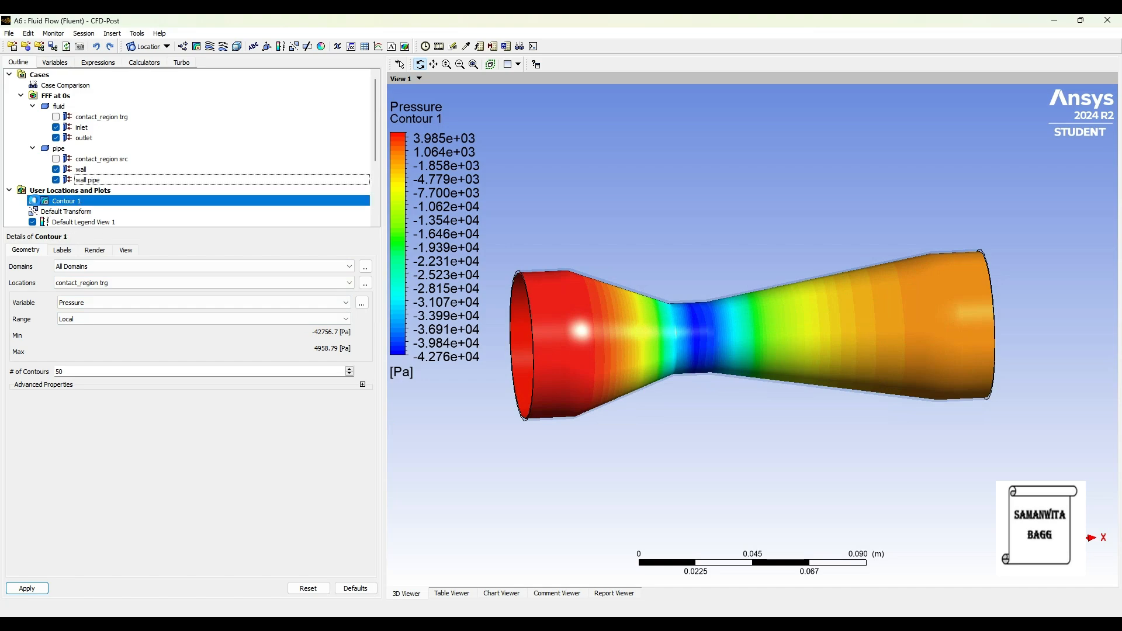
pyautogui.click(197, 46)
pyautogui.click(228, 95)
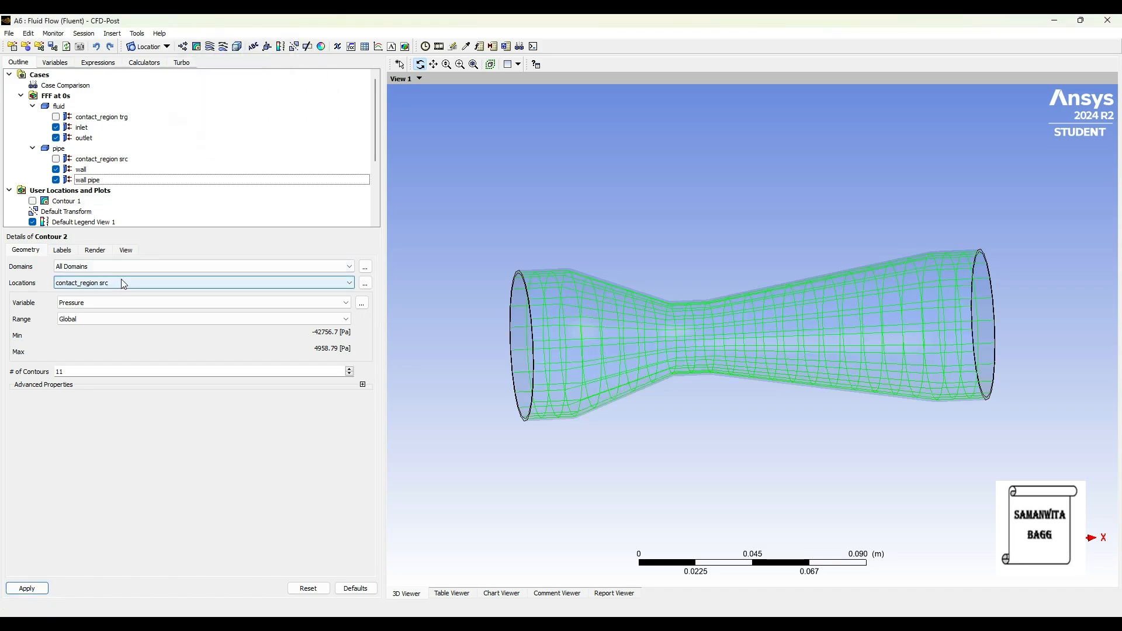
# - Set the new contour's variable to Velocity, its range to Local and its location to contact_region trg
pyautogui.click(124, 304)
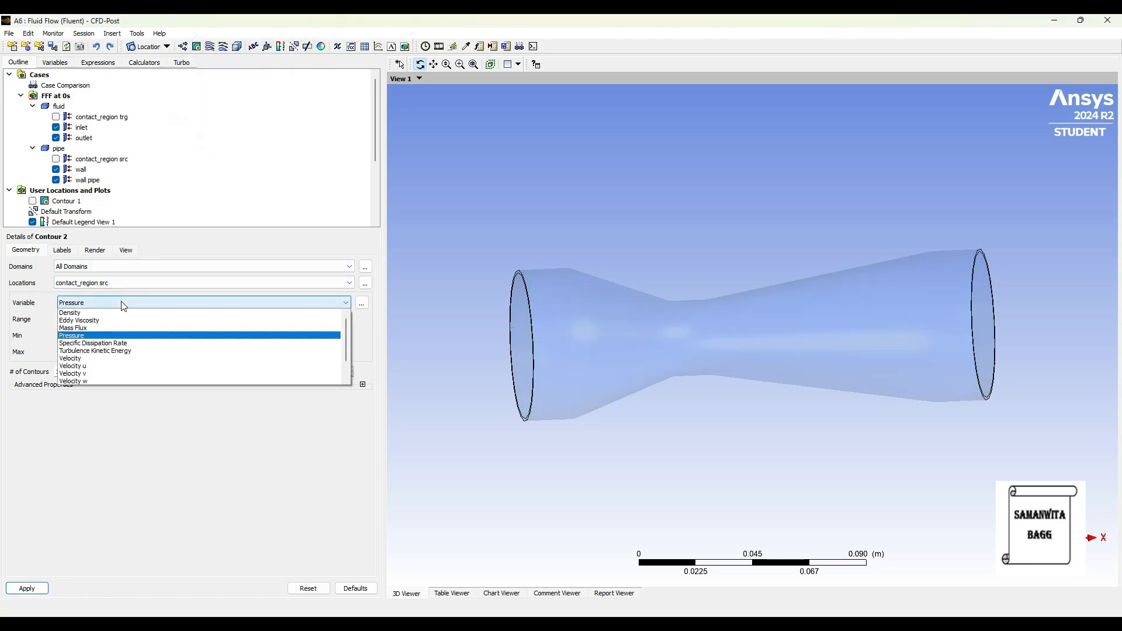
pyautogui.click(112, 358)
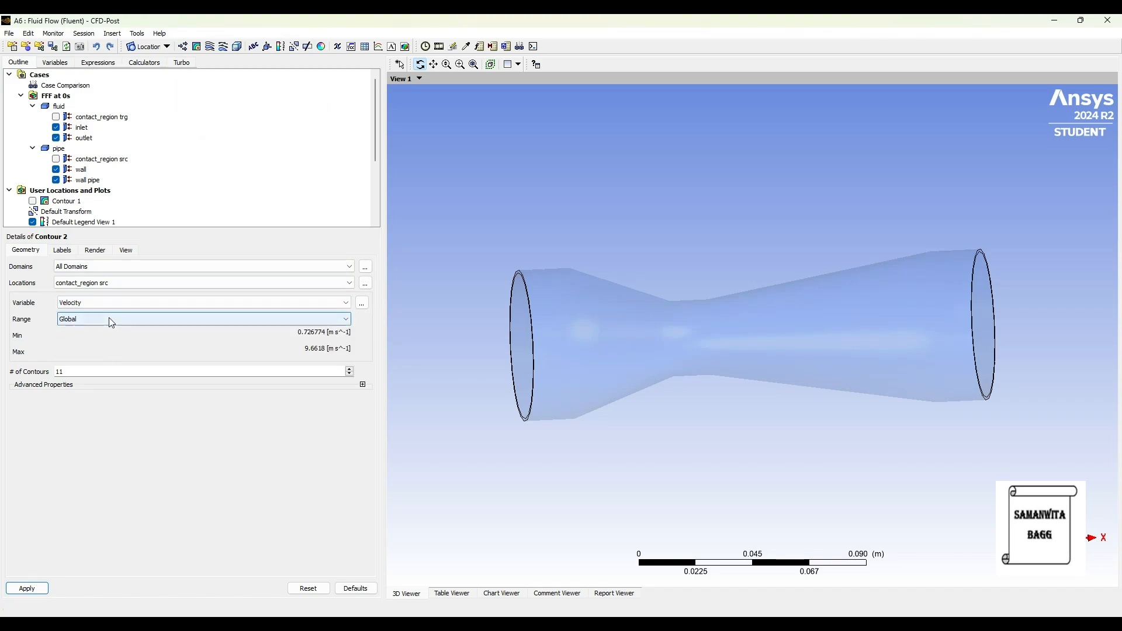
pyautogui.click(102, 319)
pyautogui.click(100, 339)
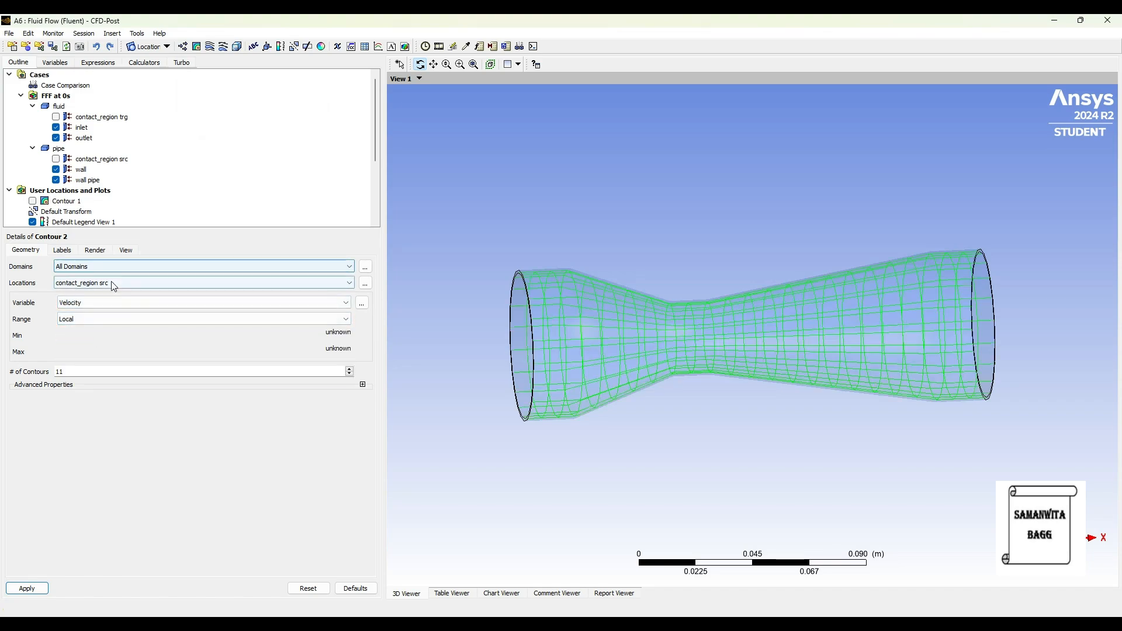
pyautogui.click(118, 289)
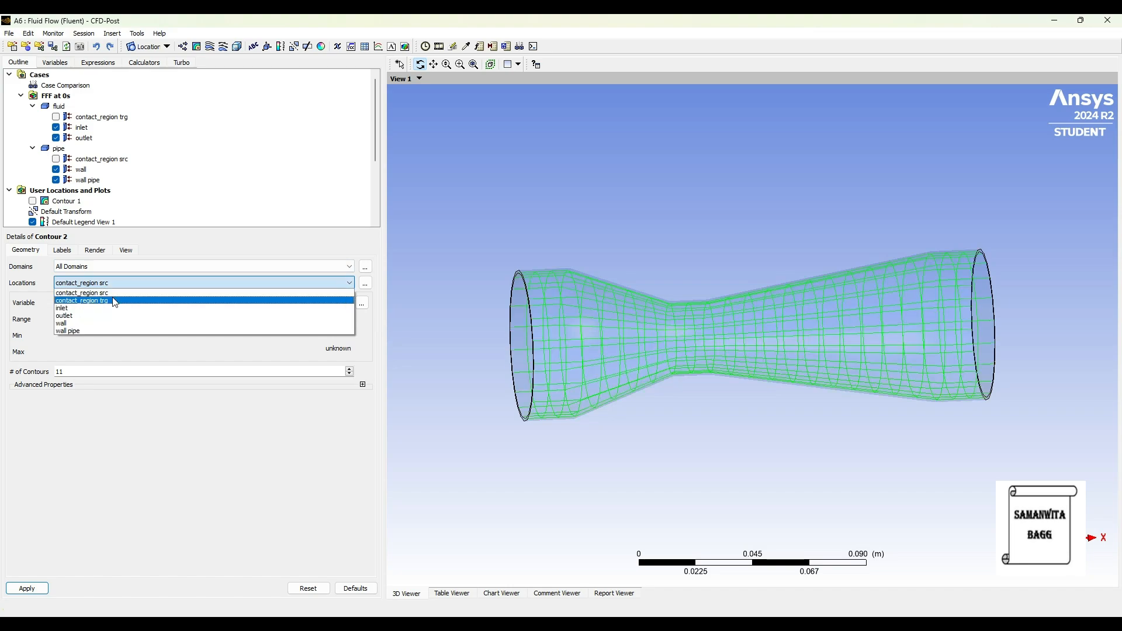
pyautogui.click(115, 301)
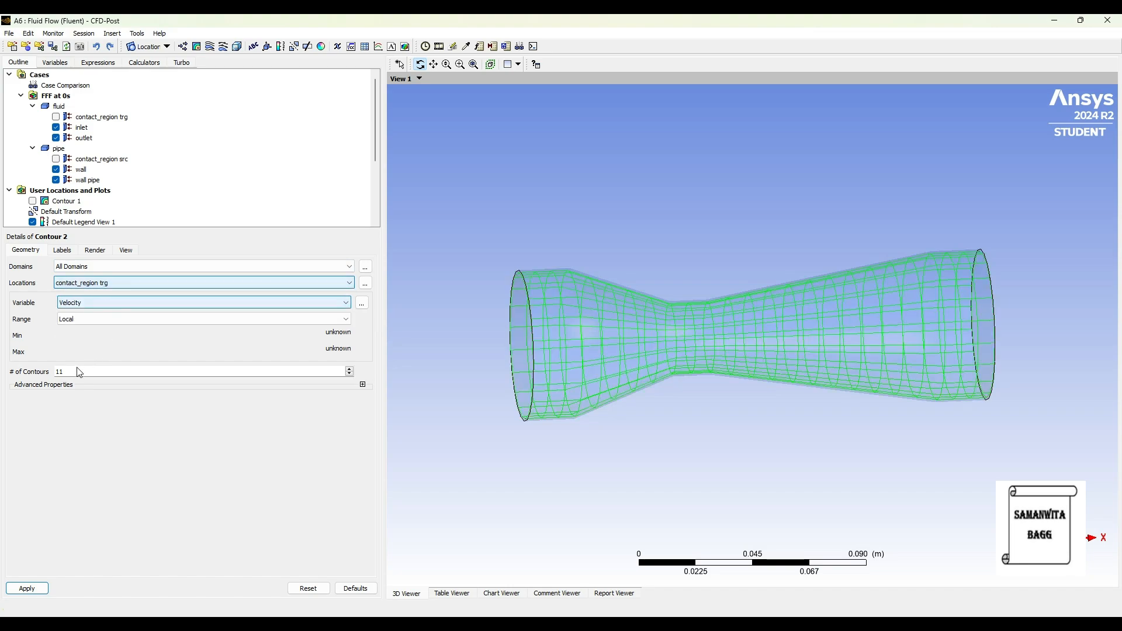
# - Set the velocity contour to 50 contours, turn off its contour lines and plot it
pyautogui.moveTo(71, 372); pyautogui.dragTo(34, 370)
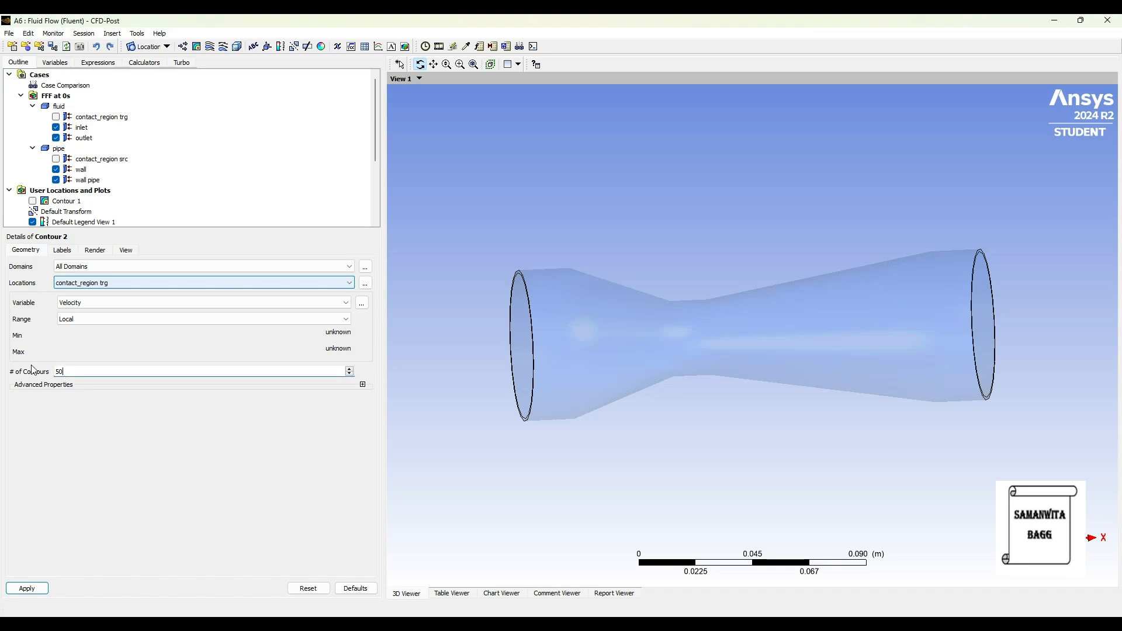
pyautogui.click(97, 251)
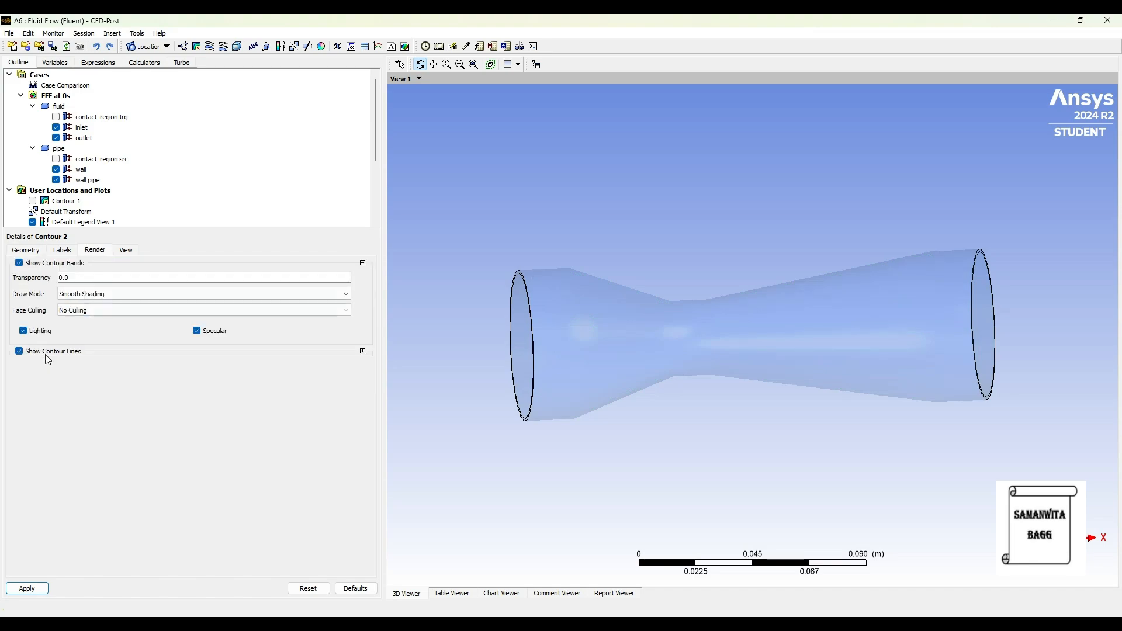
pyautogui.click(27, 251)
pyautogui.click(27, 588)
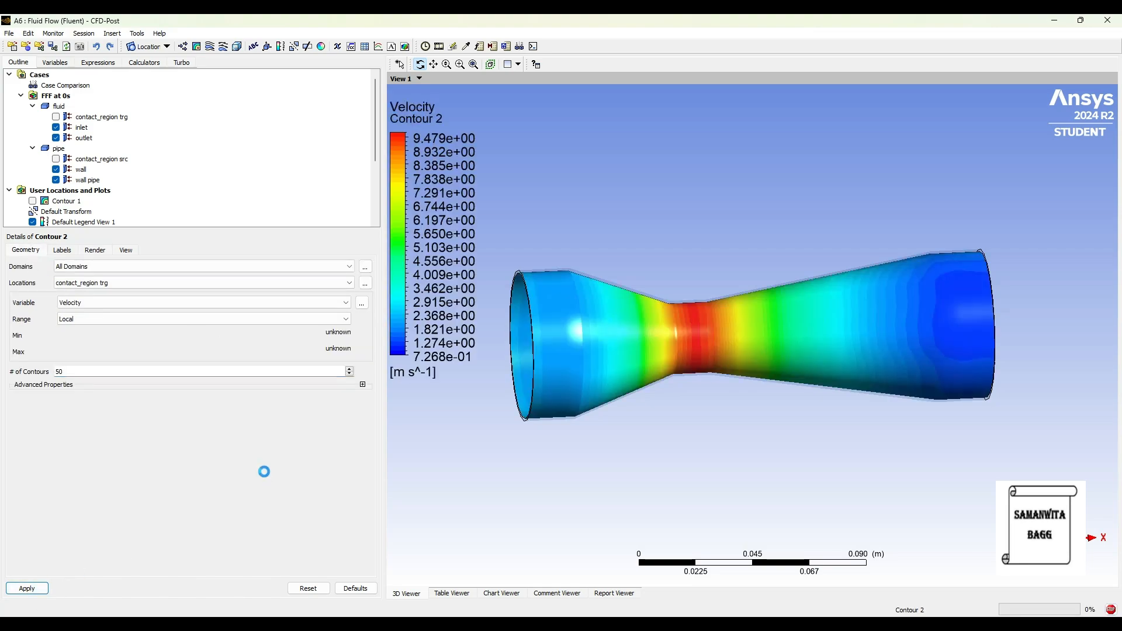